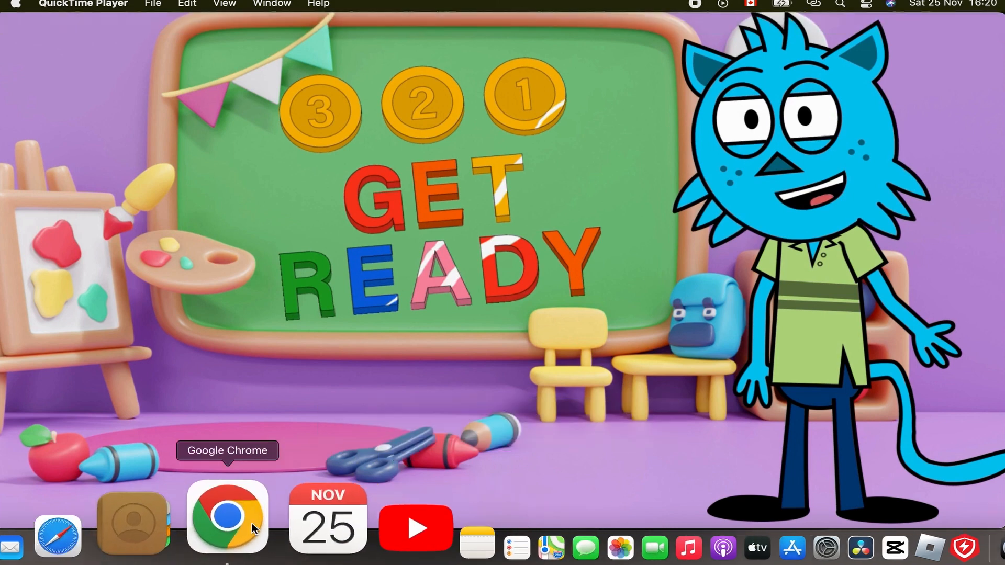
Switch to Google Chrome and examine the Numberblocks channel's most popular videos, including their views and views per hour
{"action": "left_click", "coordinate": [247, 522]}
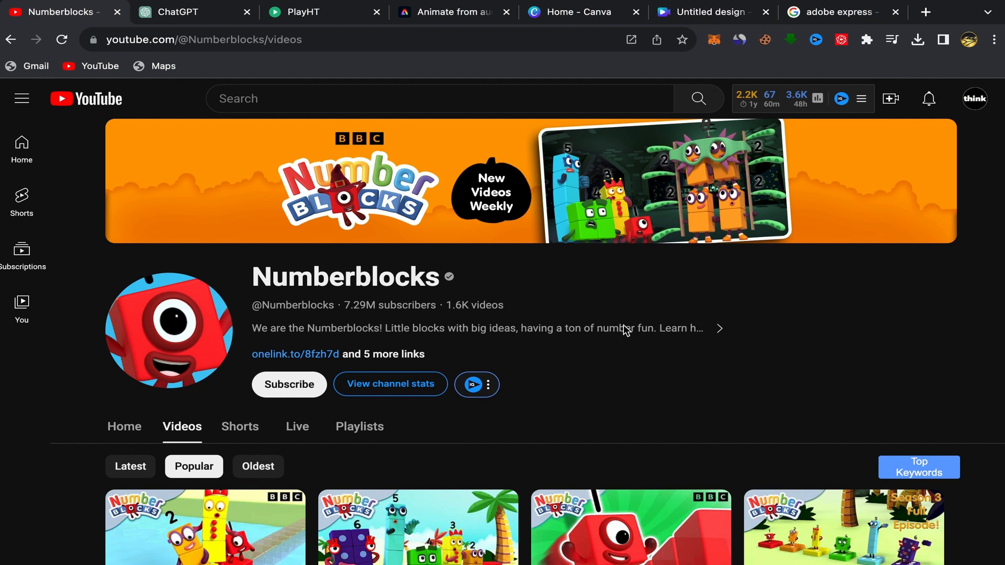
{"action": "left_click_drag", "start_coordinate": [243, 274], "coordinate": [525, 272]}
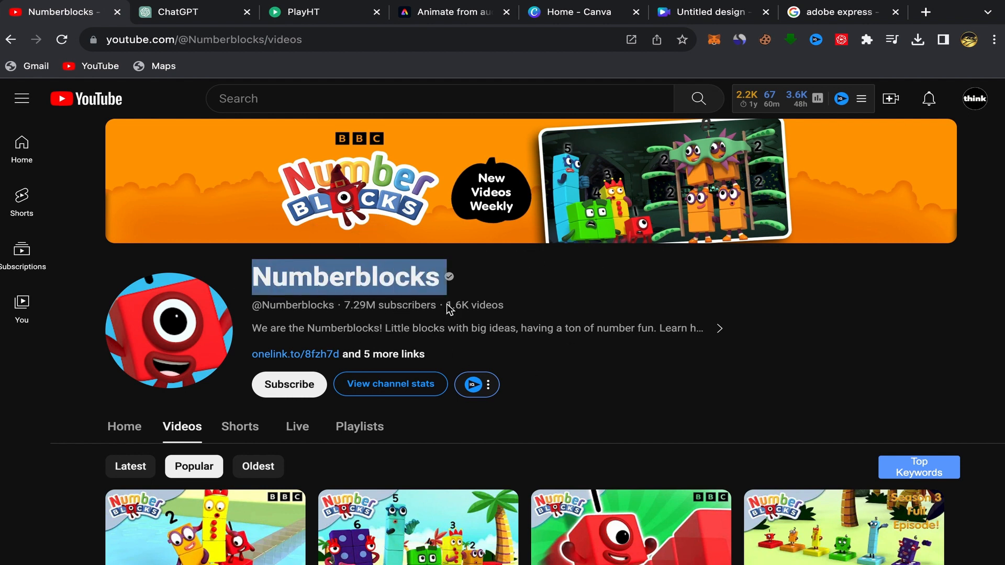
{"action": "scroll", "coordinate": [532, 347], "scroll_direction": "down", "scroll_amount": 3}
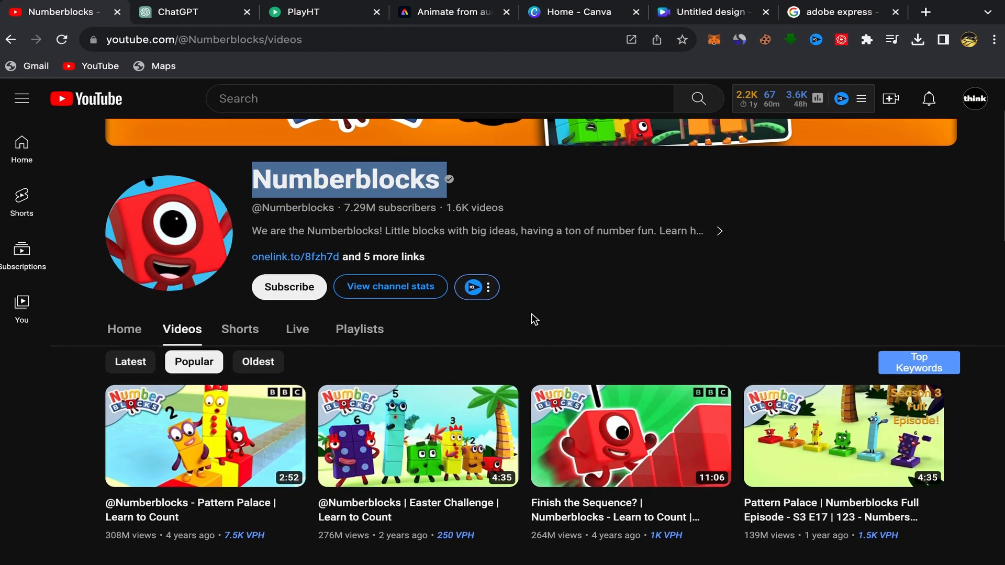
{"action": "scroll", "coordinate": [454, 337], "scroll_direction": "down", "scroll_amount": 3}
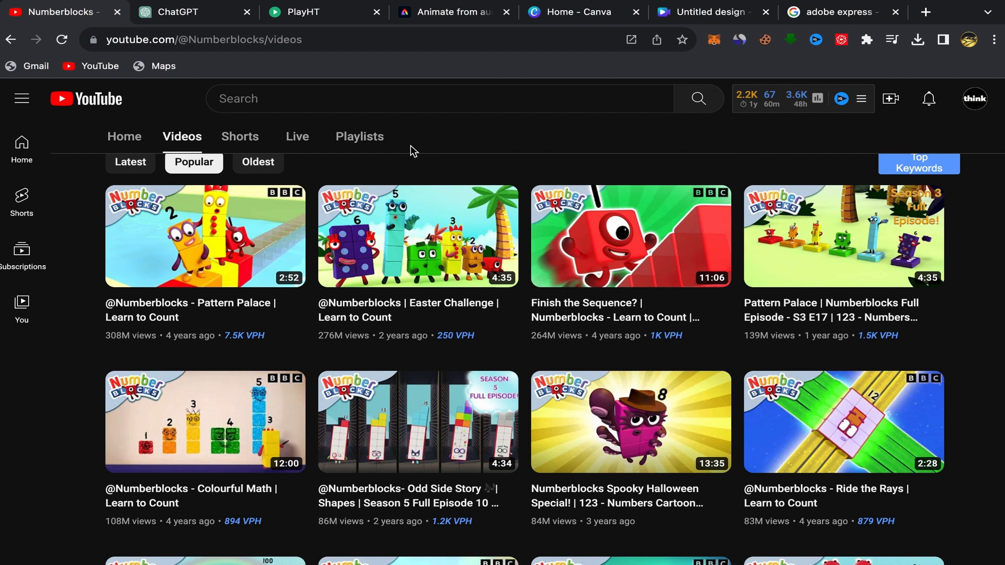
{"action": "mouse_move", "coordinate": [465, 347]}
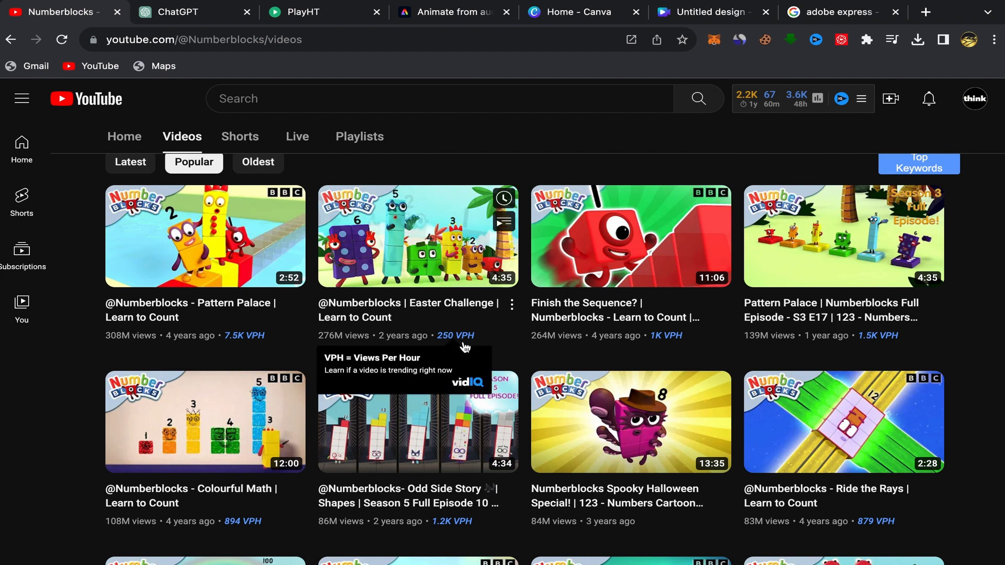
{"action": "mouse_move", "coordinate": [240, 343]}
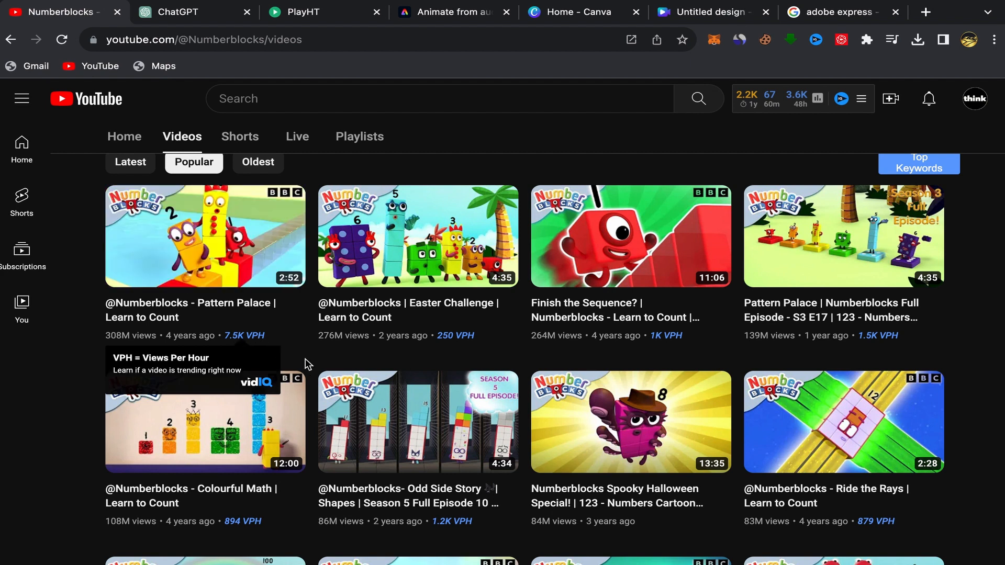
{"action": "scroll", "coordinate": [309, 365], "scroll_direction": "up", "scroll_amount": 5}
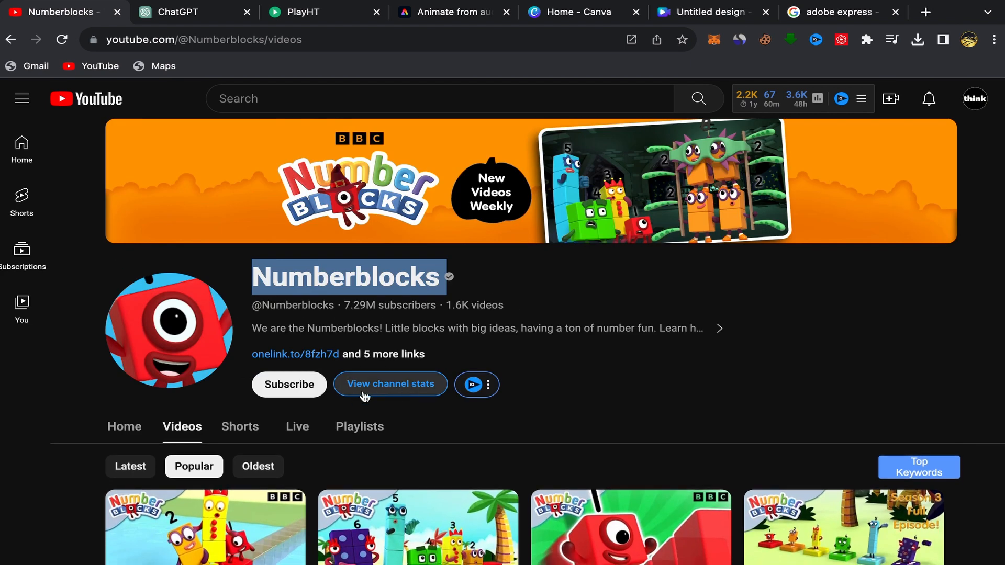
Review the Numberblocks channel stats for views, subscribers and published videos, and browse its popular videos again
{"action": "left_click", "coordinate": [391, 389]}
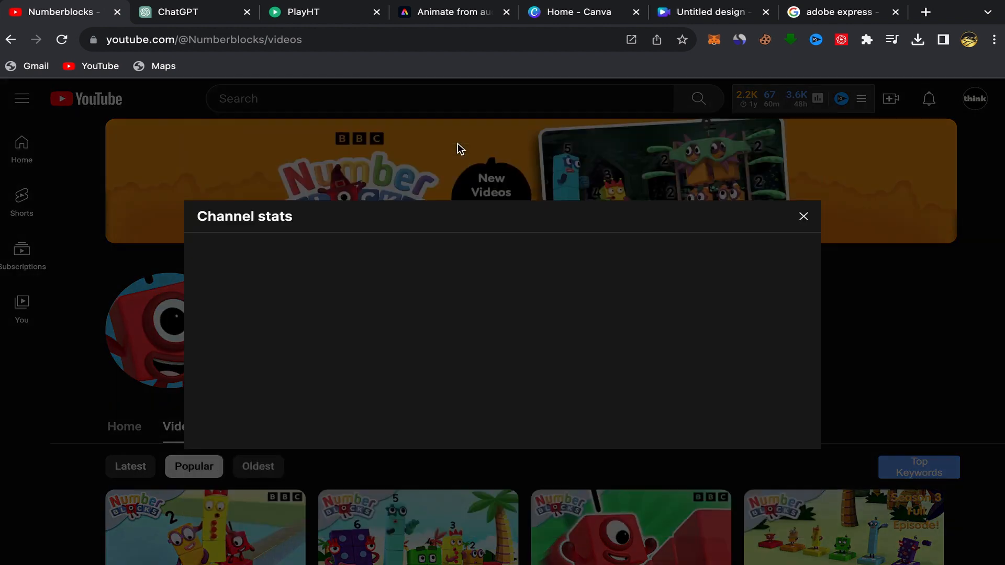
{"action": "left_click", "coordinate": [575, 174]}
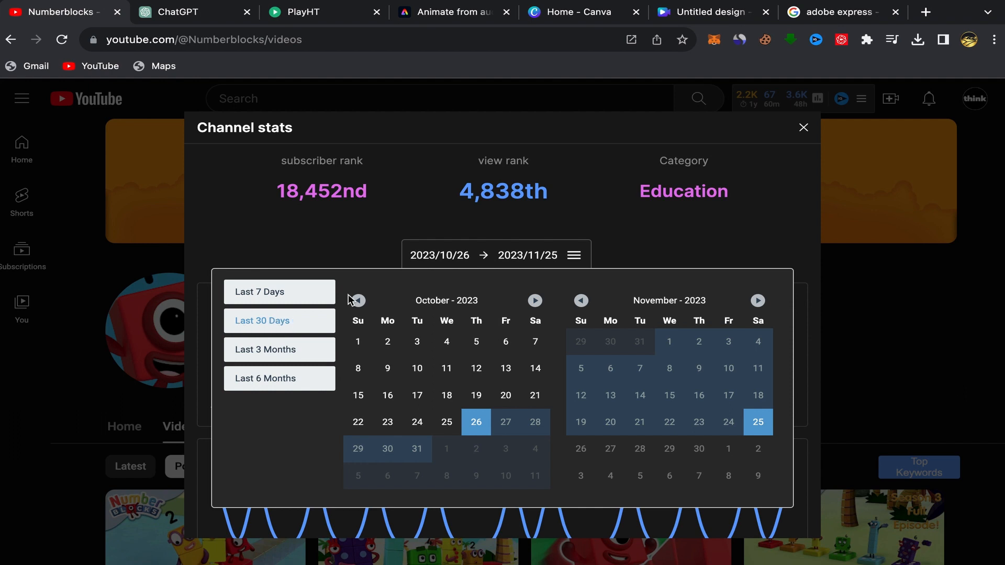
{"action": "left_click", "coordinate": [575, 255]}
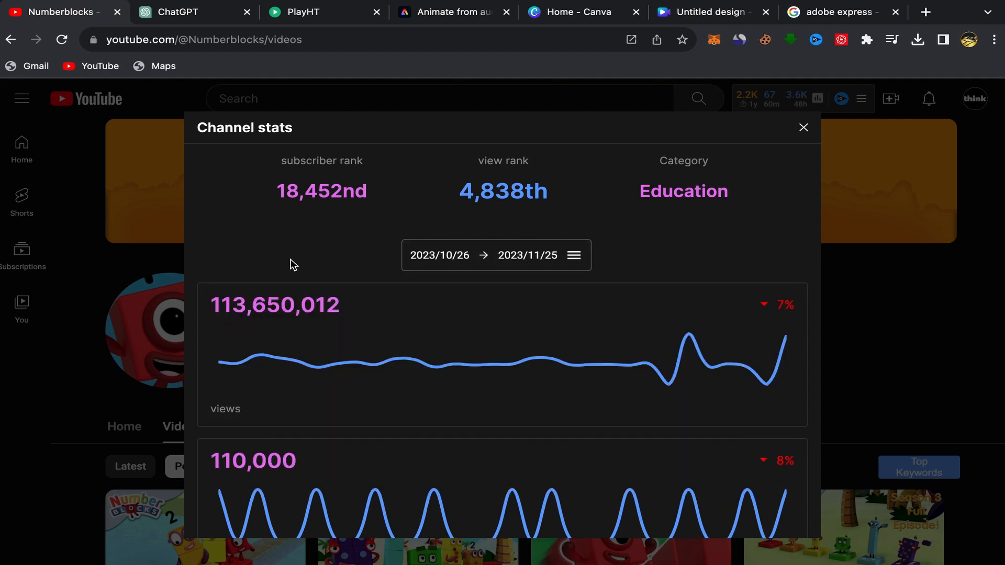
{"action": "scroll", "coordinate": [293, 265], "scroll_direction": "down", "scroll_amount": 5}
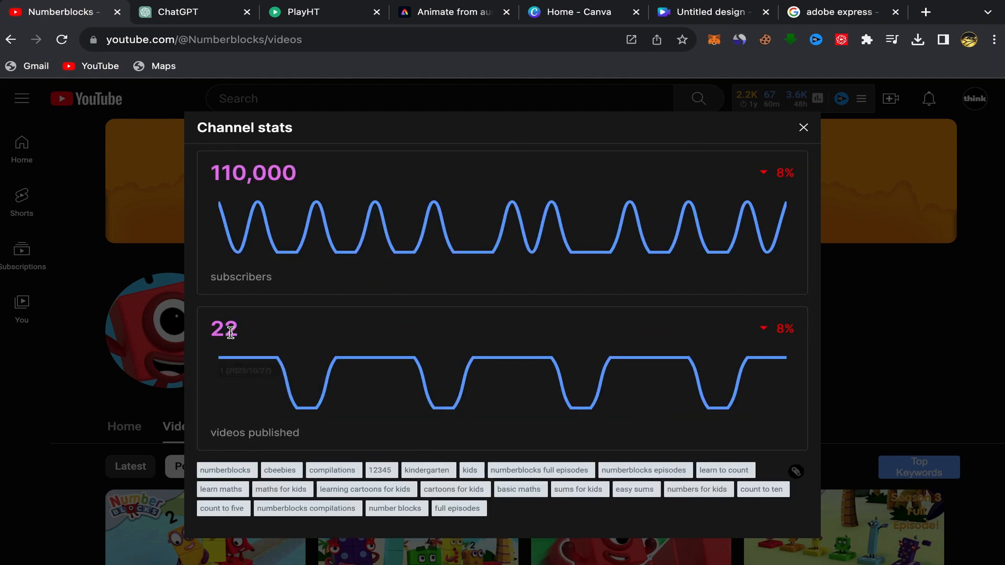
{"action": "scroll", "coordinate": [495, 309], "scroll_direction": "up", "scroll_amount": 5}
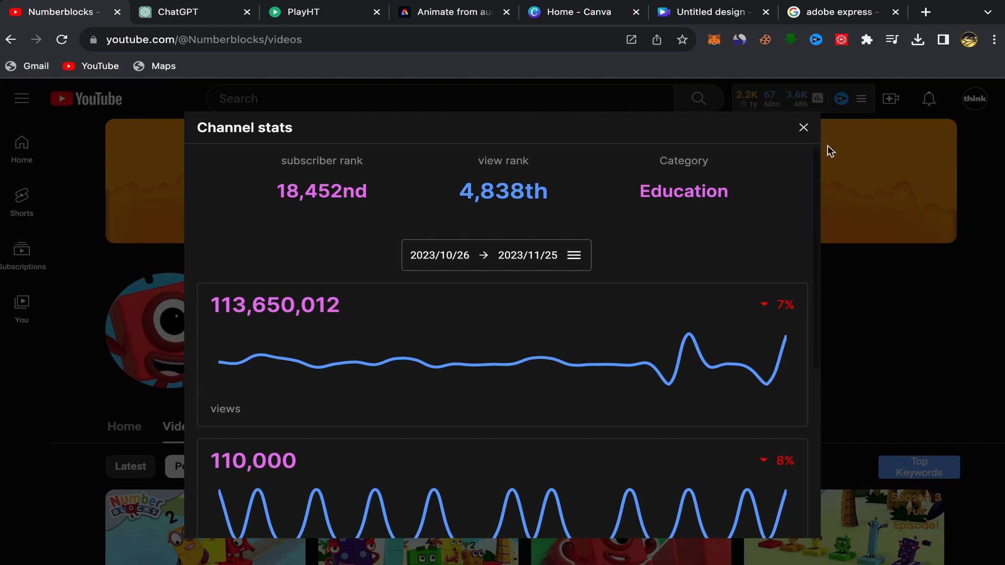
{"action": "left_click", "coordinate": [803, 129]}
{"action": "scroll", "coordinate": [564, 340], "scroll_direction": "down", "scroll_amount": 7}
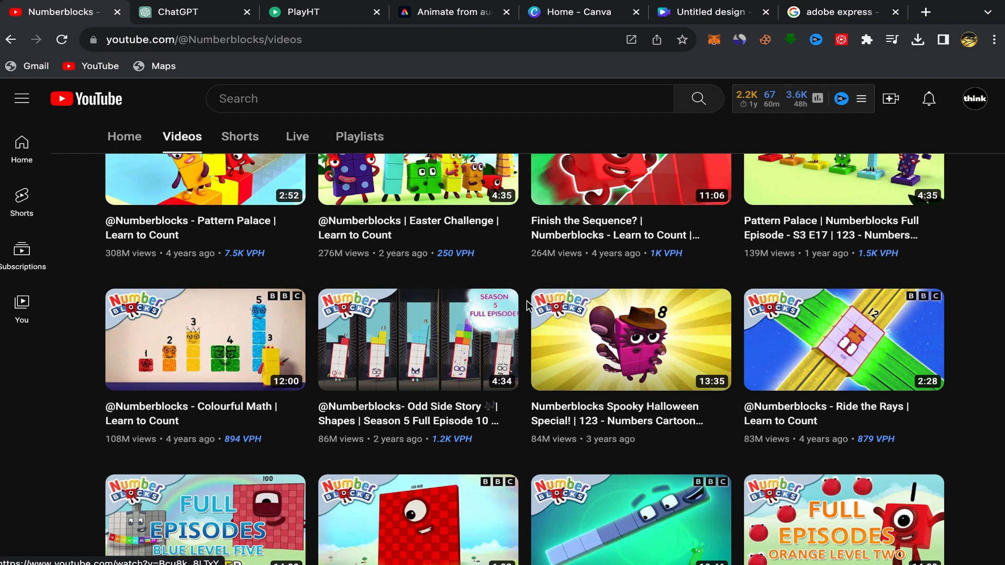
{"action": "scroll", "coordinate": [523, 300], "scroll_direction": "up", "scroll_amount": 3}
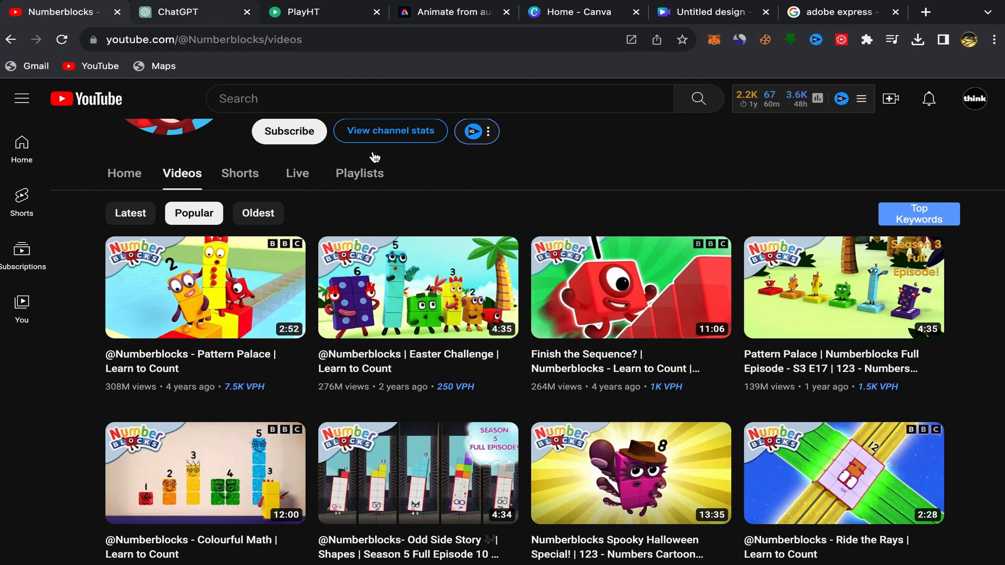
Review the ChatGPT conversation about teaching kids to count up to 5, including the "just up to number 5" follow-up and its reply
{"action": "left_click", "coordinate": [214, 14]}
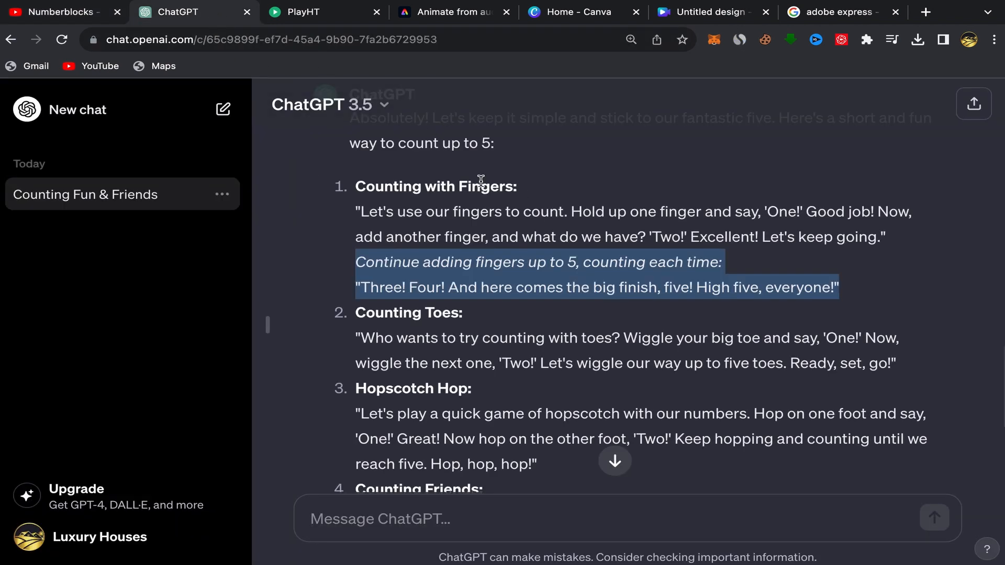
{"action": "scroll", "coordinate": [481, 180], "scroll_direction": "up", "scroll_amount": 20}
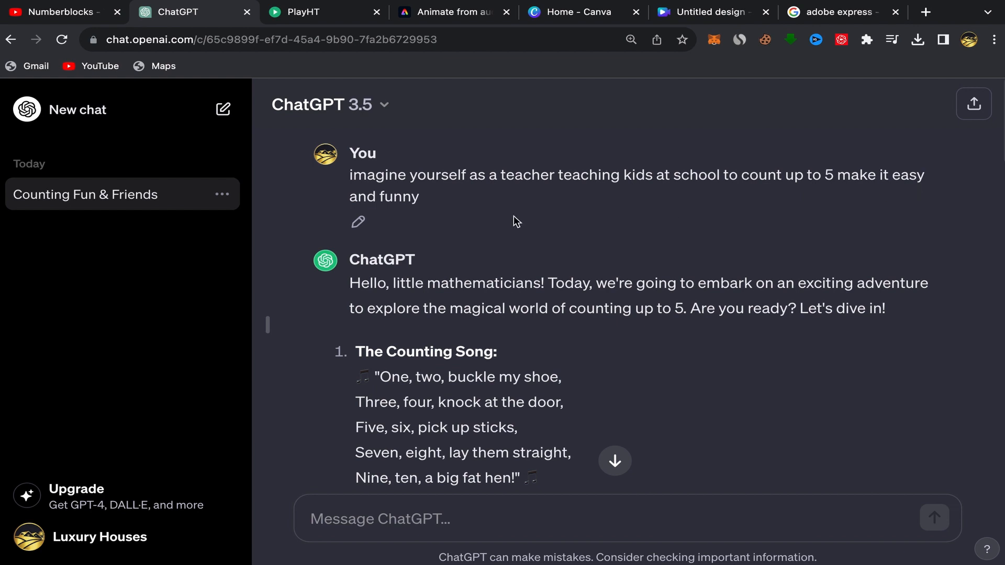
{"action": "scroll", "coordinate": [527, 228], "scroll_direction": "down", "scroll_amount": 2}
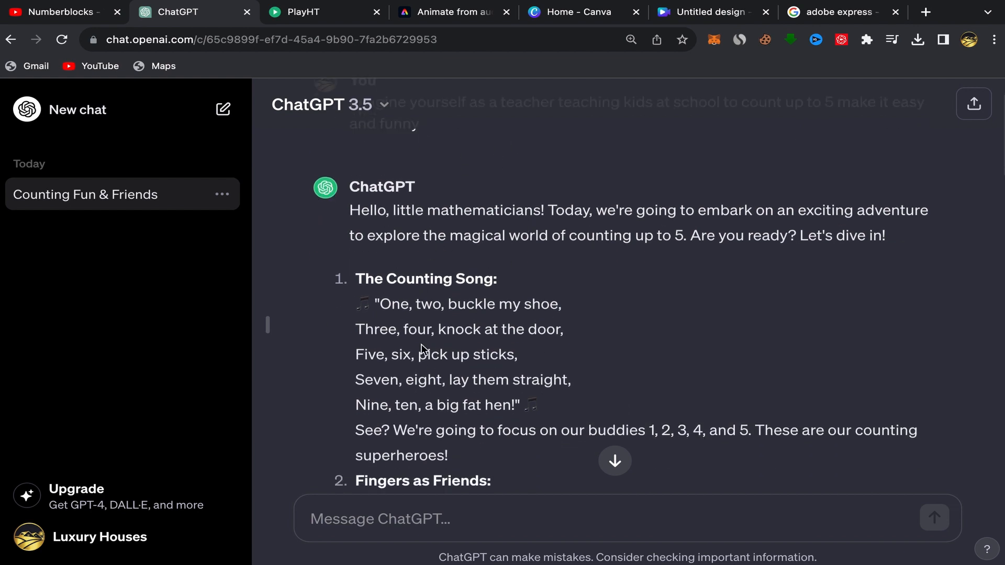
{"action": "scroll", "coordinate": [461, 312], "scroll_direction": "down", "scroll_amount": 15}
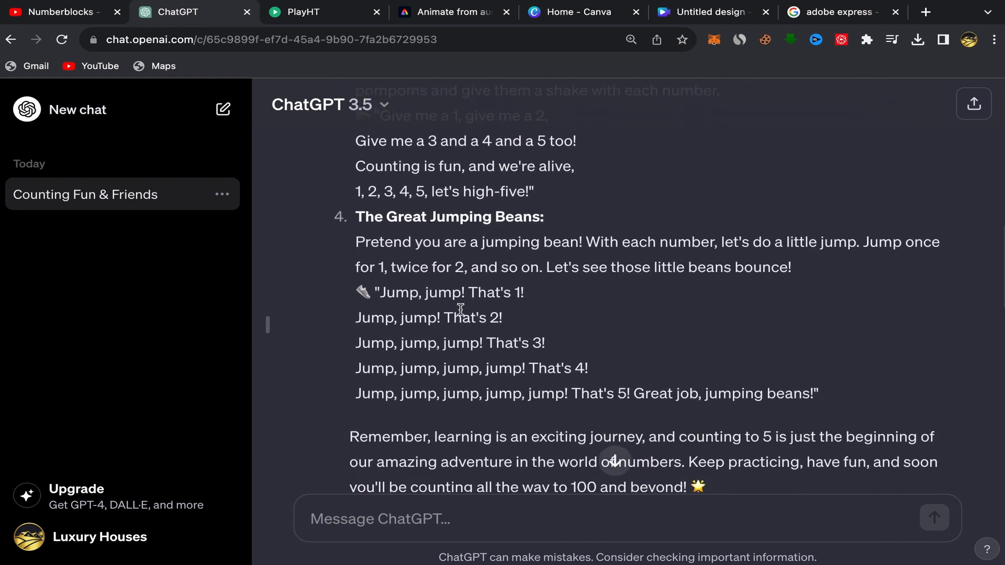
{"action": "scroll", "coordinate": [487, 403], "scroll_direction": "down", "scroll_amount": 5}
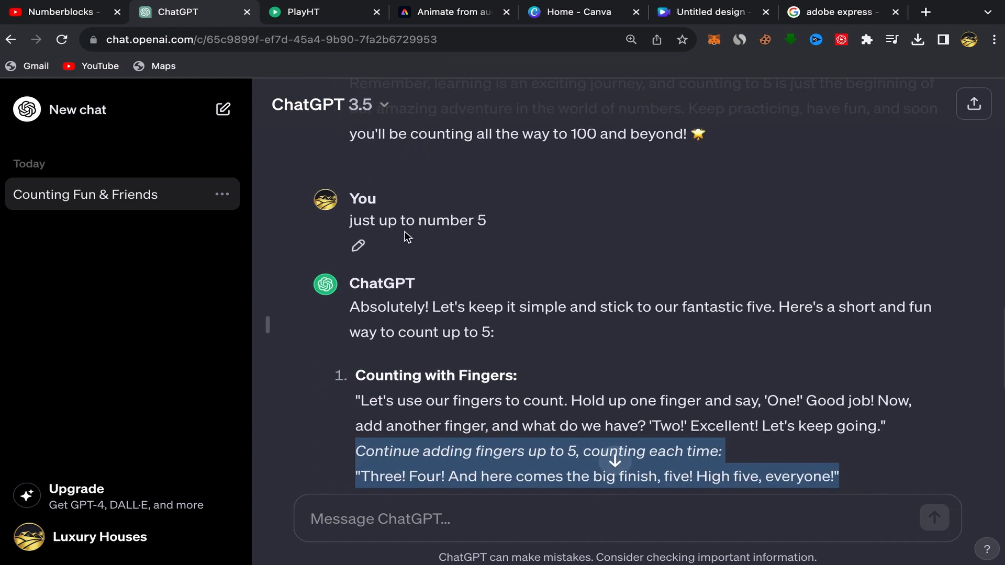
{"action": "left_click_drag", "start_coordinate": [349, 225], "coordinate": [503, 237]}
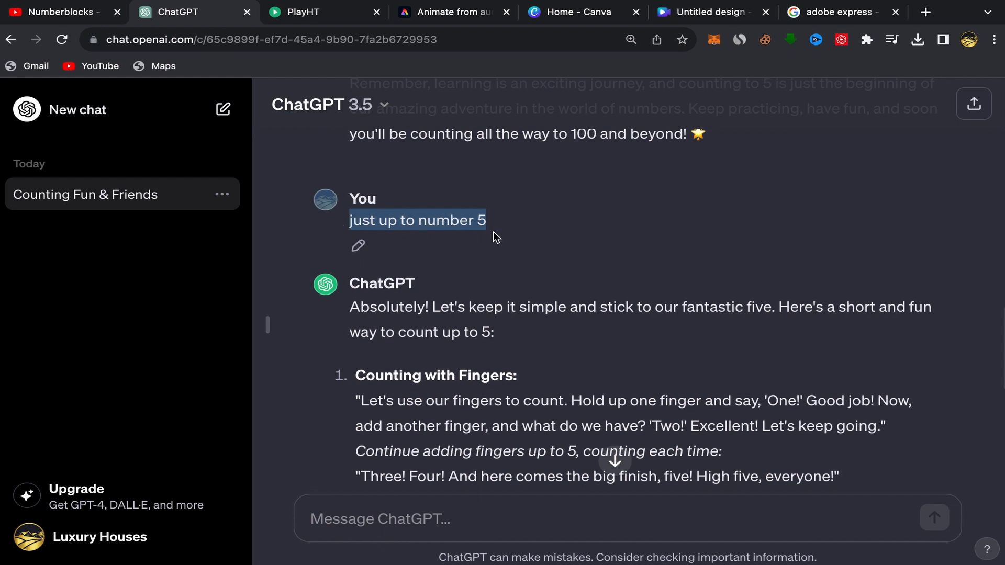
{"action": "scroll", "coordinate": [440, 249], "scroll_direction": "down", "scroll_amount": 5}
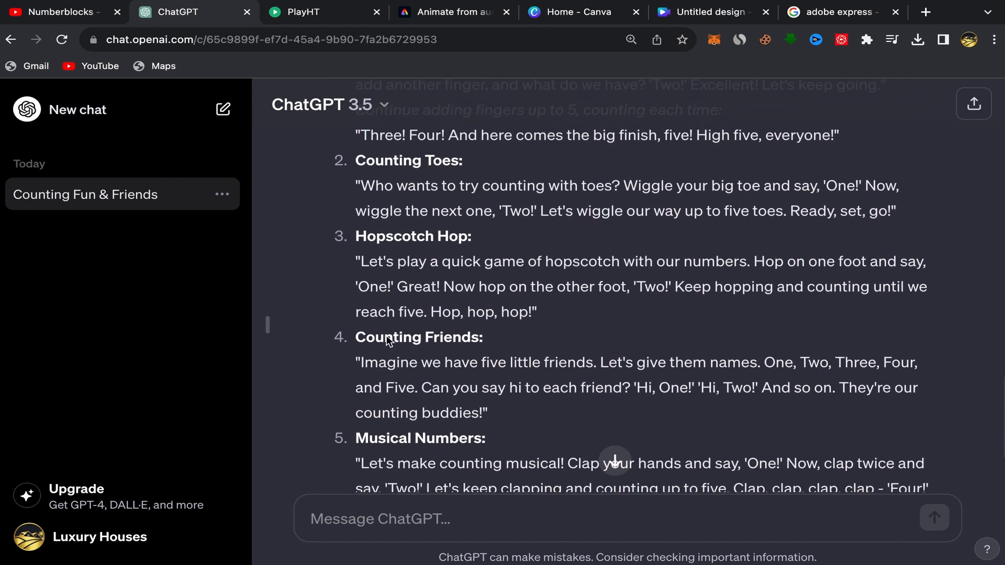
{"action": "scroll", "coordinate": [431, 314], "scroll_direction": "up", "scroll_amount": 3}
{"action": "scroll", "coordinate": [430, 314], "scroll_direction": "up", "scroll_amount": 1}
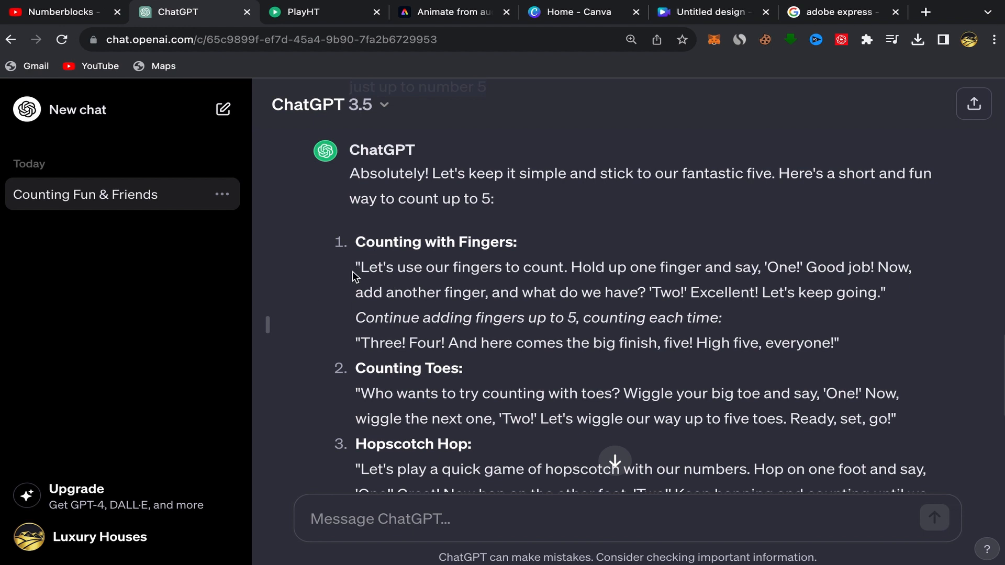
Copy the first quoted paragraph under "Counting with Fingers" from the ChatGPT reply and switch to the PlayHT studio
{"action": "left_click_drag", "start_coordinate": [355, 268], "coordinate": [889, 293]}
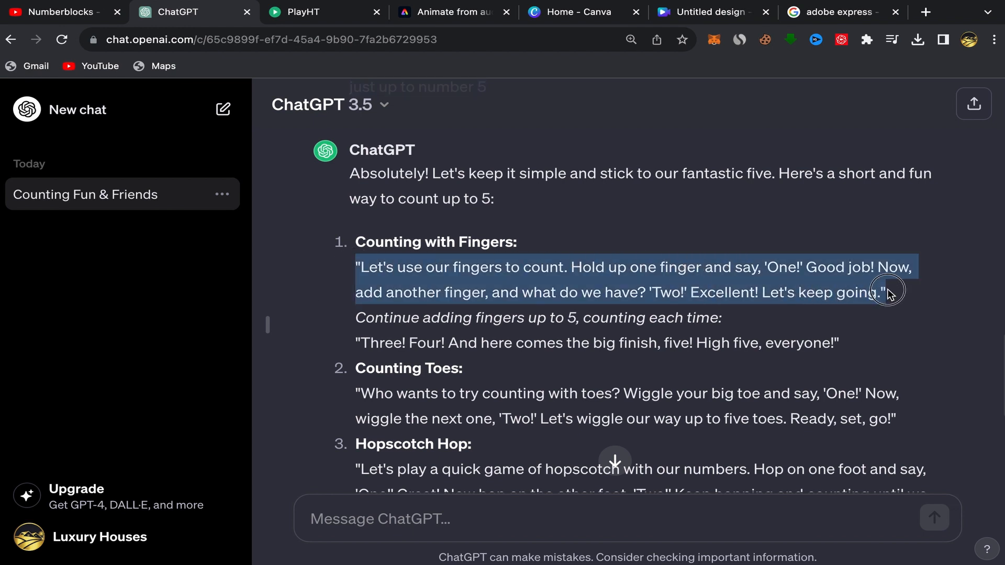
{"action": "right_click", "coordinate": [783, 293]}
{"action": "left_click", "coordinate": [675, 325]}
{"action": "left_click", "coordinate": [471, 16]}
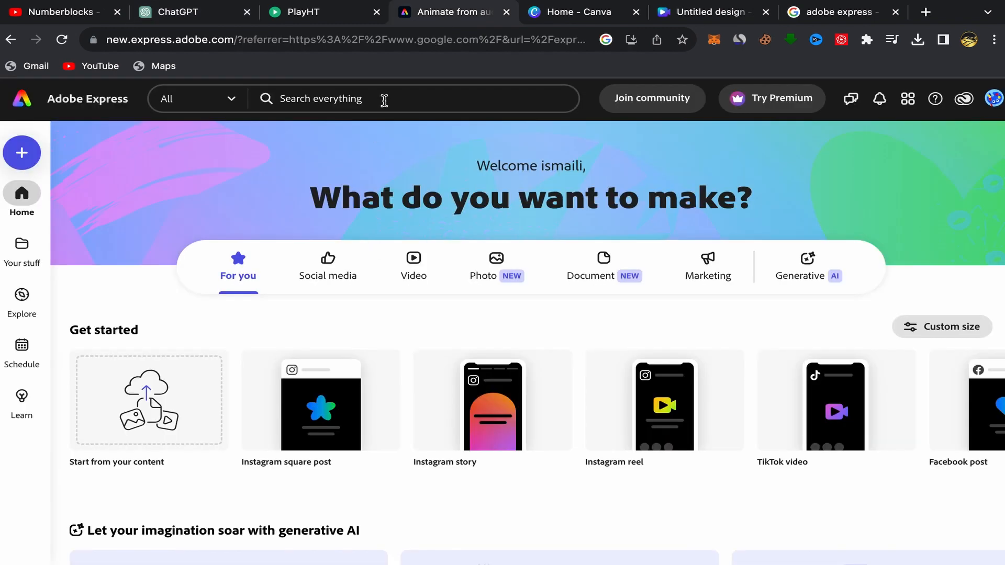
{"action": "left_click", "coordinate": [345, 18]}
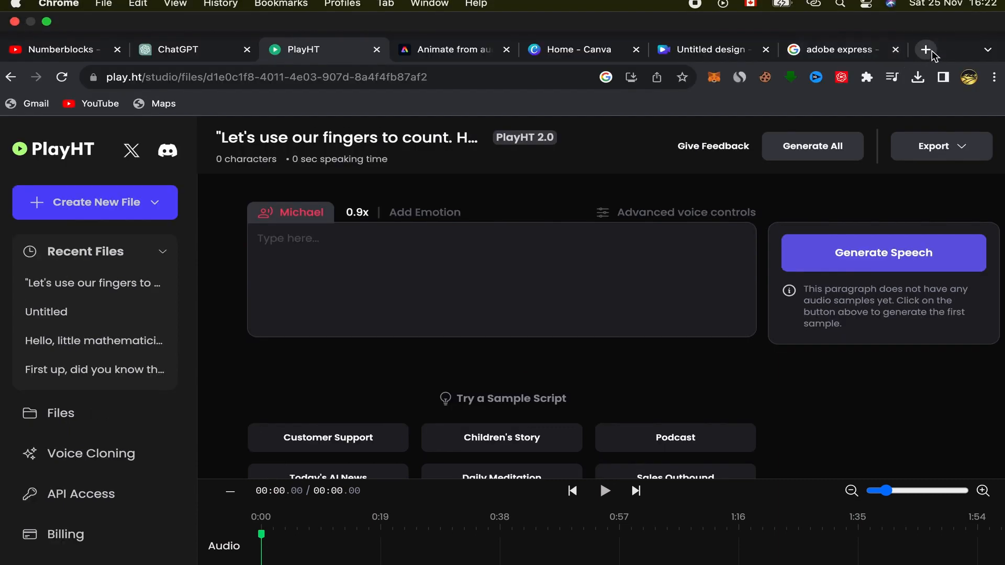
Search Google for "play ht" in a new tab and return to the open PlayHT studio file
{"action": "left_click", "coordinate": [932, 51]}
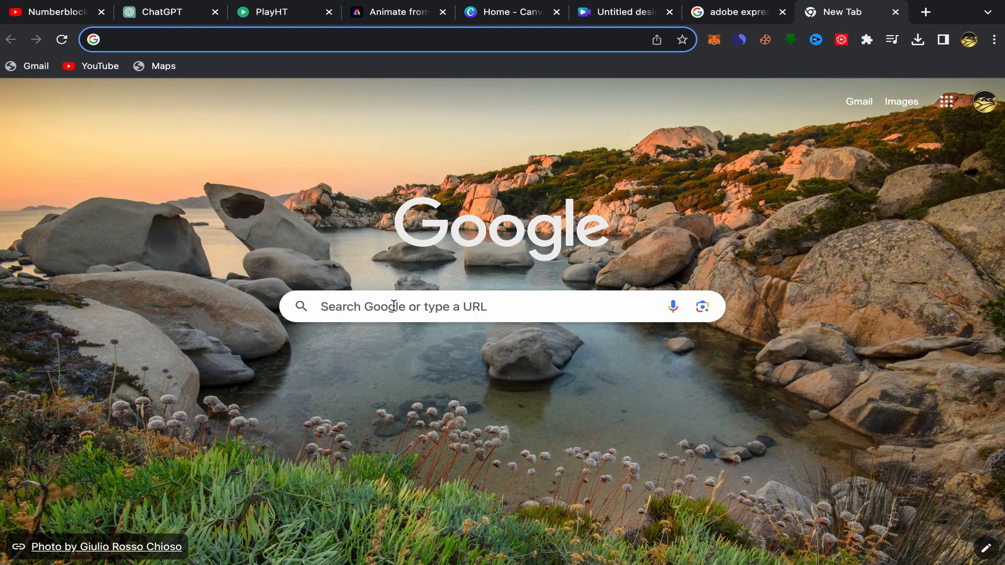
{"action": "left_click", "coordinate": [394, 306]}
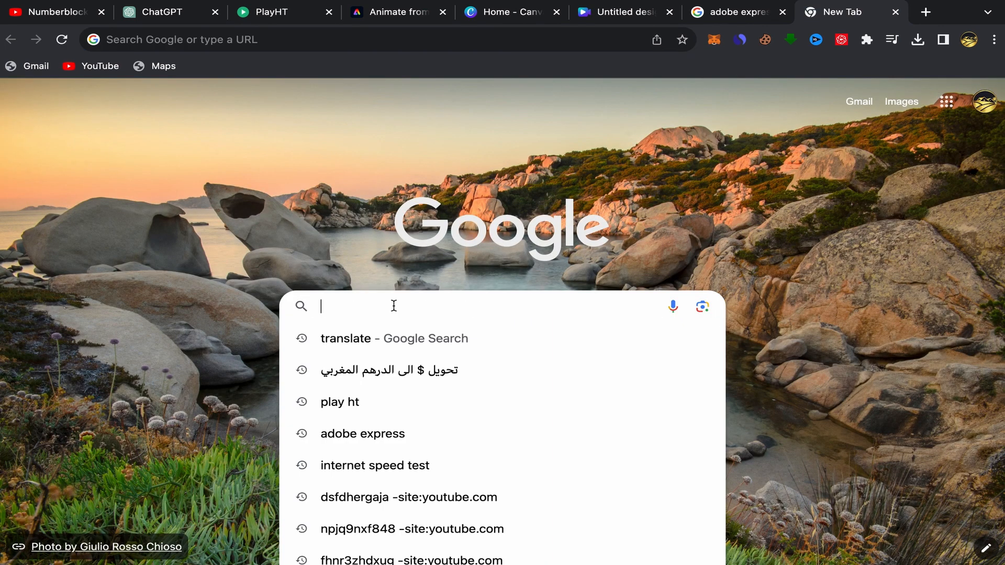
{"action": "type", "text": "play ht"}
{"action": "key", "text": "Return"}
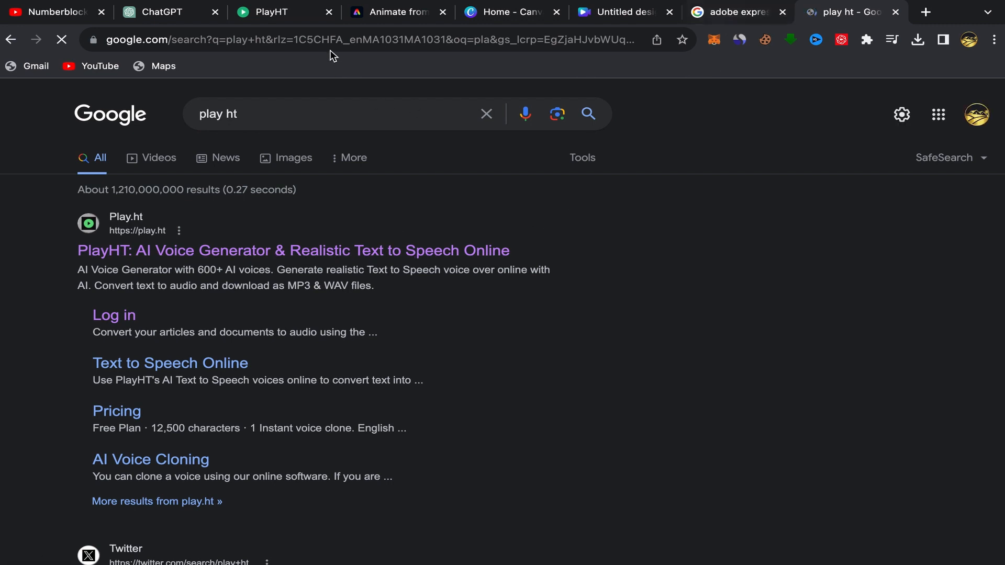
{"action": "left_click", "coordinate": [300, 15]}
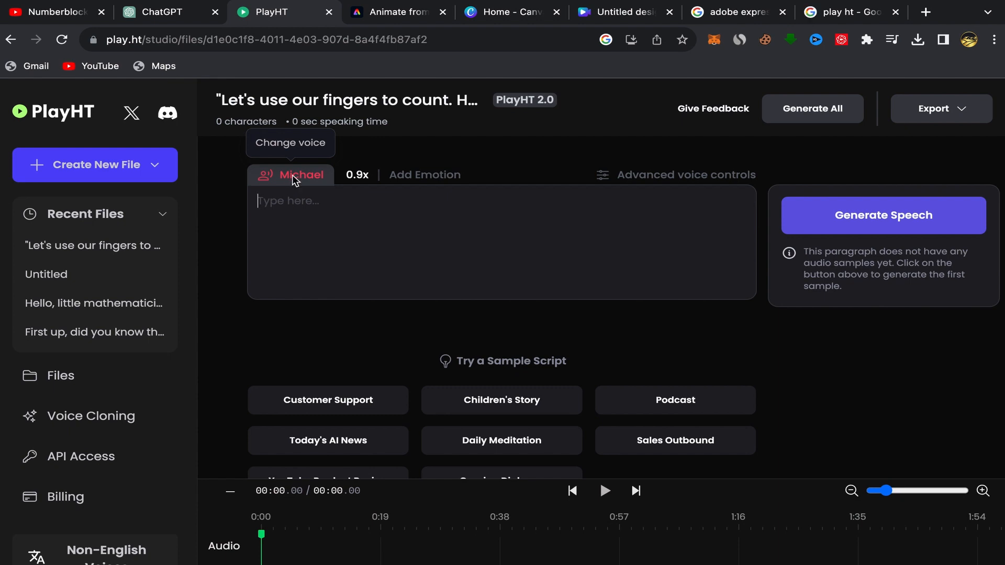
Browse the list of pre-made voices for the paragraph and close it, keeping the current voice
{"action": "left_click", "coordinate": [296, 181]}
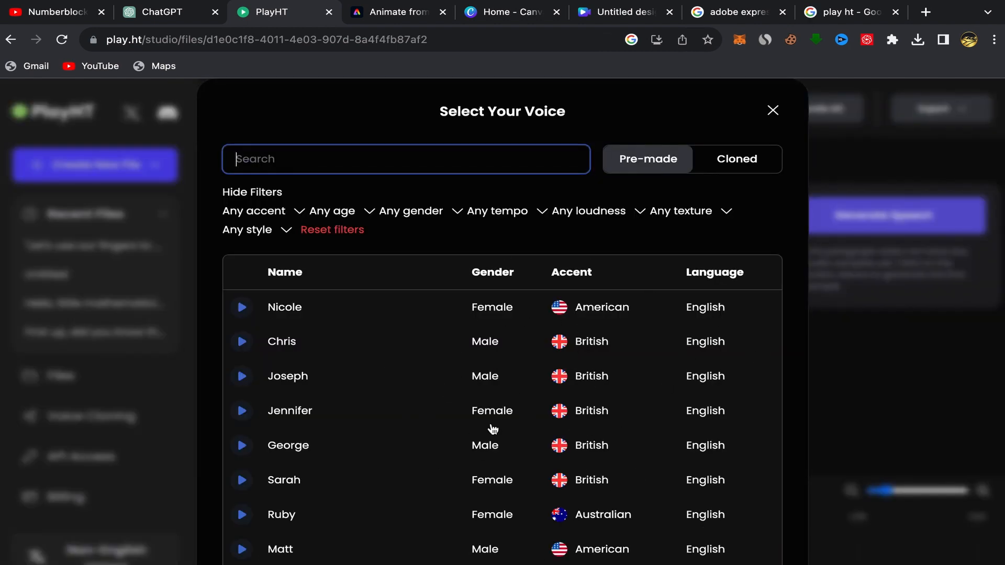
{"action": "scroll", "coordinate": [474, 446], "scroll_direction": "down", "scroll_amount": 1}
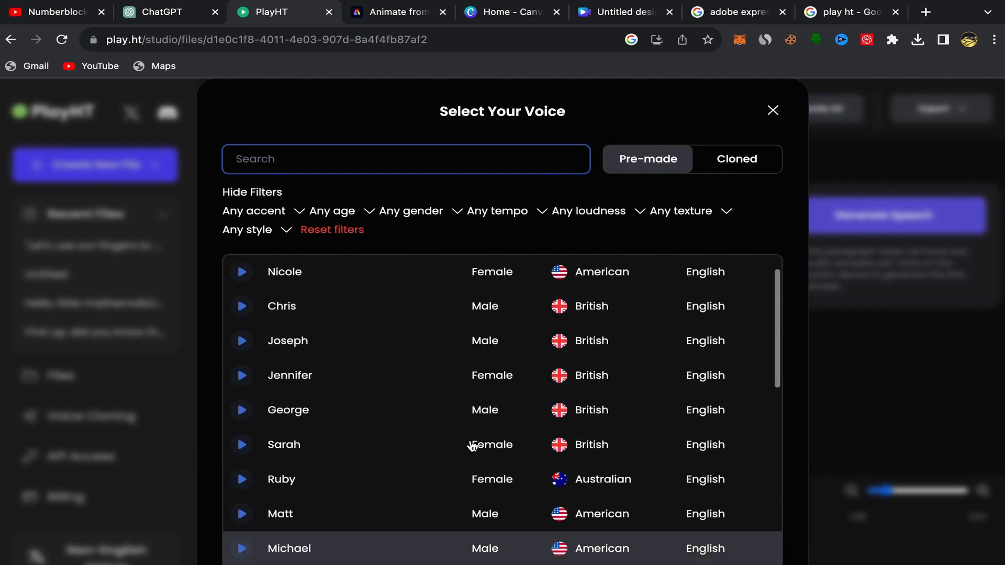
{"action": "scroll", "coordinate": [473, 446], "scroll_direction": "down", "scroll_amount": 2}
{"action": "scroll", "coordinate": [438, 418], "scroll_direction": "down", "scroll_amount": 2}
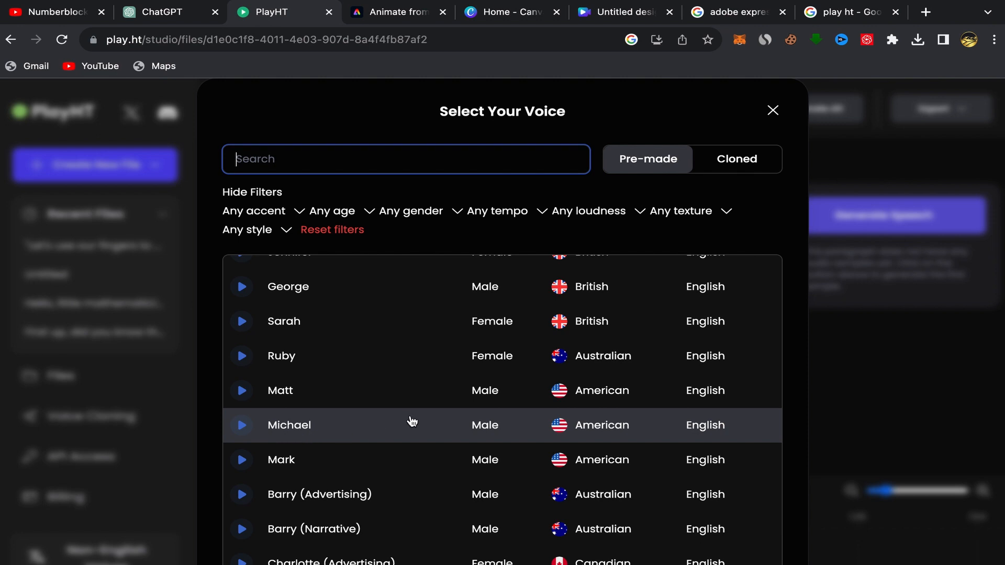
{"action": "scroll", "coordinate": [442, 417], "scroll_direction": "down", "scroll_amount": 1}
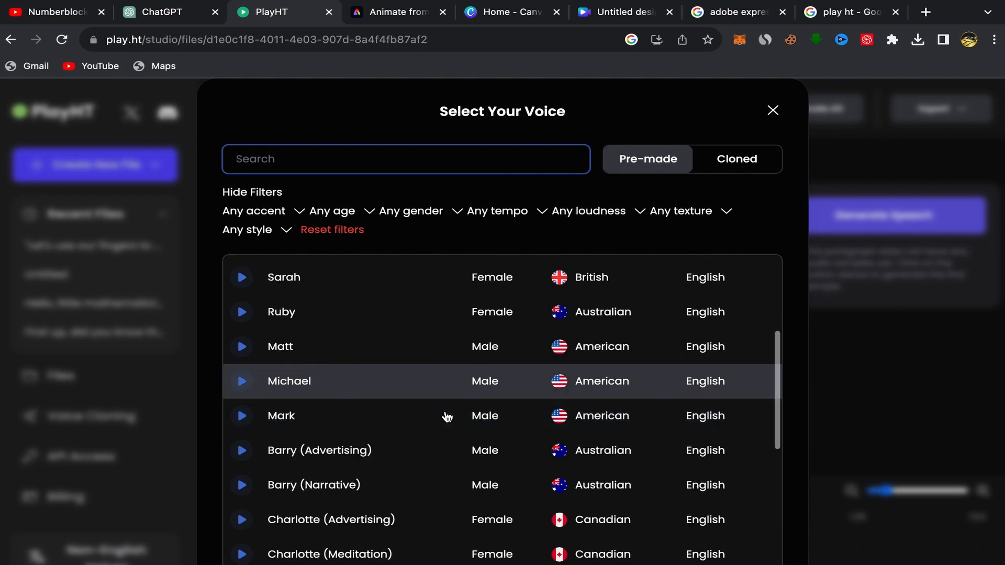
{"action": "scroll", "coordinate": [446, 416], "scroll_direction": "down", "scroll_amount": 10}
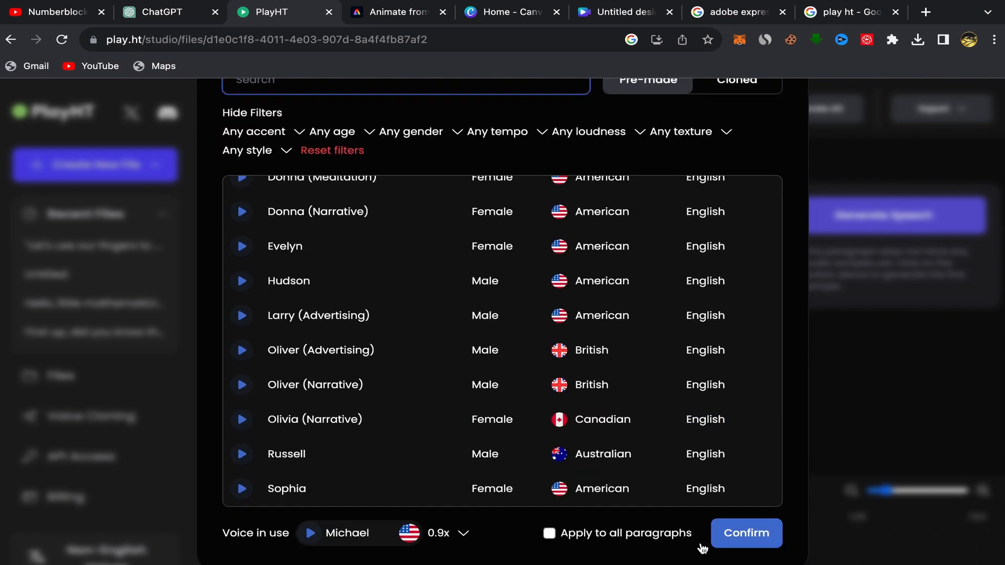
{"action": "scroll", "coordinate": [794, 303], "scroll_direction": "up", "scroll_amount": 2}
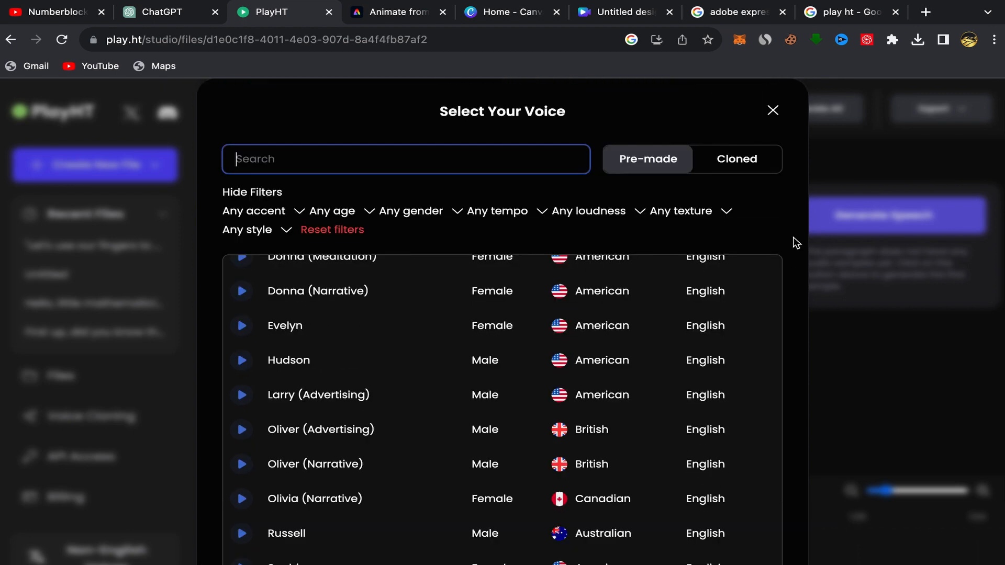
{"action": "left_click", "coordinate": [774, 112]}
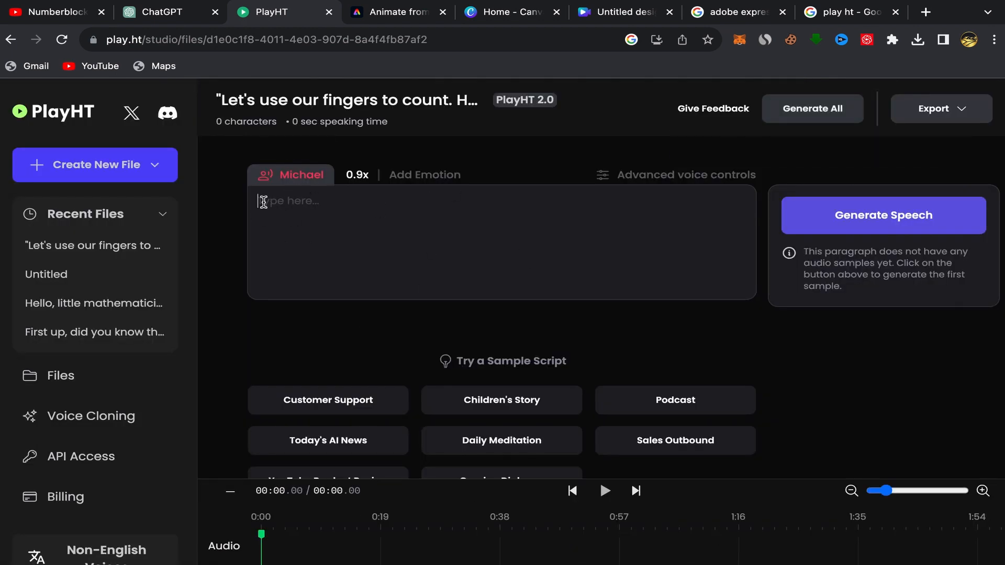
Paste the copied "Let's use our fingers to count" paragraph into the empty script
{"action": "right_click", "coordinate": [265, 201]}
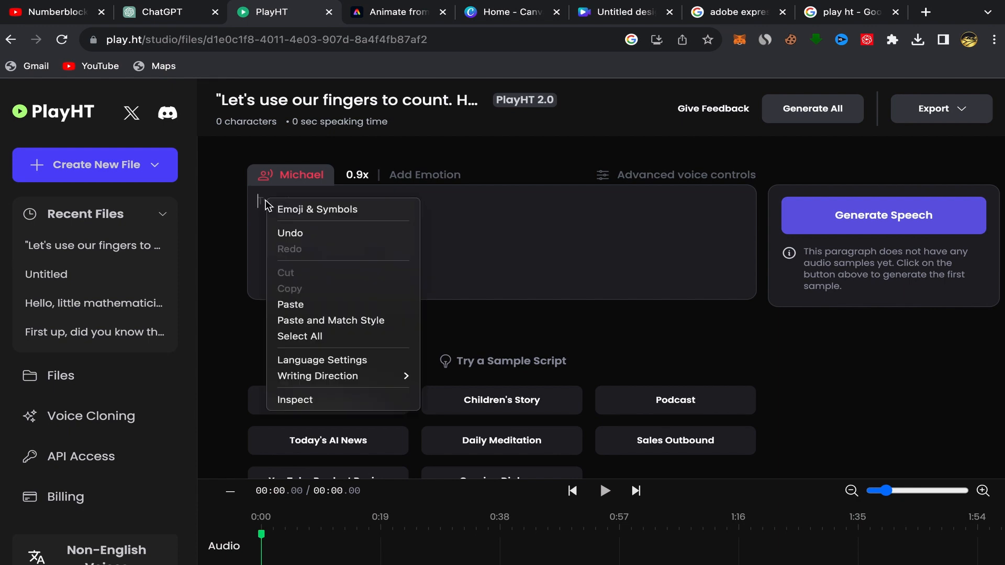
{"action": "left_click", "coordinate": [291, 304]}
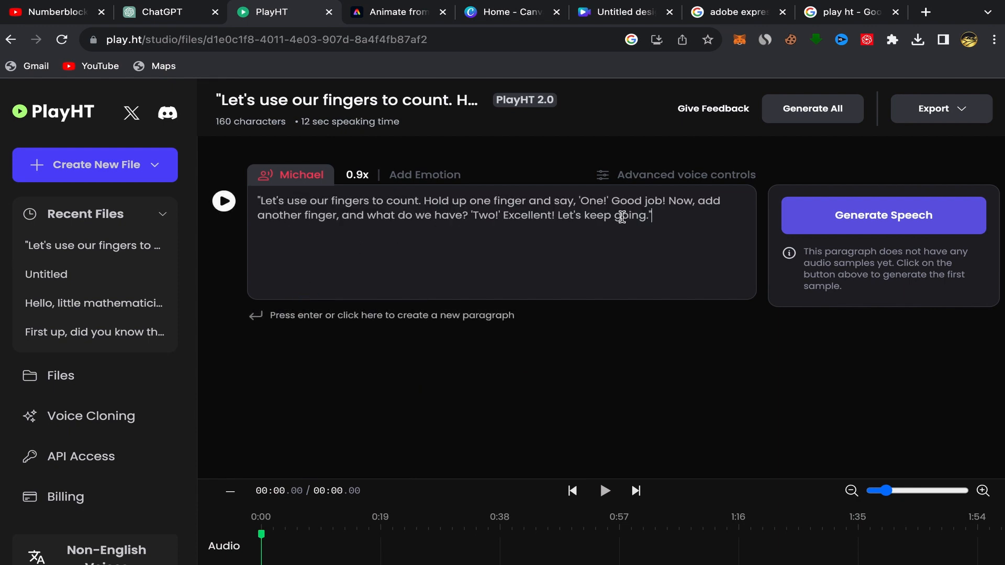
Copy the "Continue adding fingers up to 5" and "Three! Four!" lines from ChatGPT and paste them after the first paragraph in PlayHT
{"action": "left_click", "coordinate": [207, 17]}
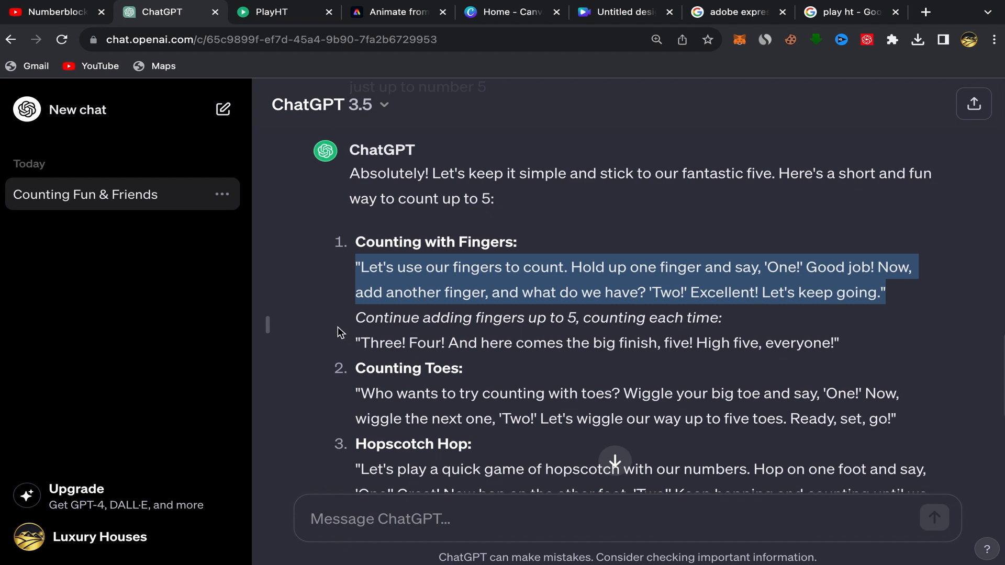
{"action": "left_click", "coordinate": [357, 334]}
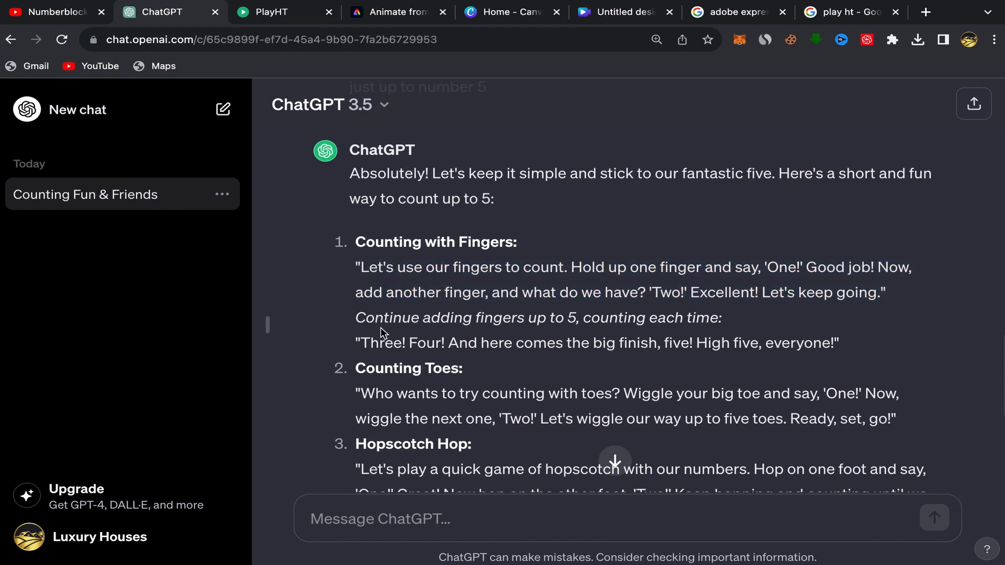
{"action": "left_click_drag", "start_coordinate": [356, 323], "coordinate": [846, 349]}
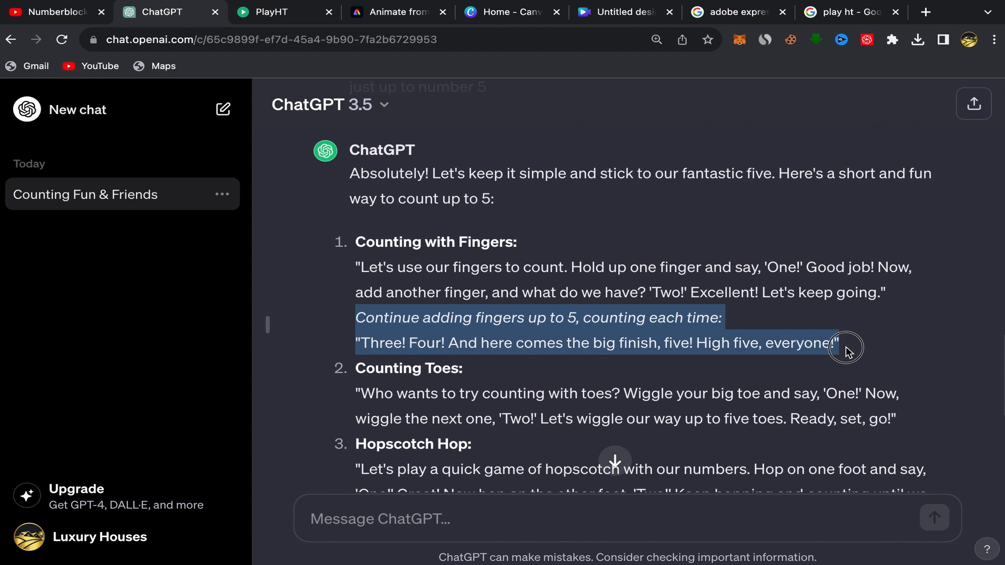
{"action": "right_click", "coordinate": [578, 345]}
{"action": "left_click", "coordinate": [602, 378]}
{"action": "left_click", "coordinate": [286, 15]}
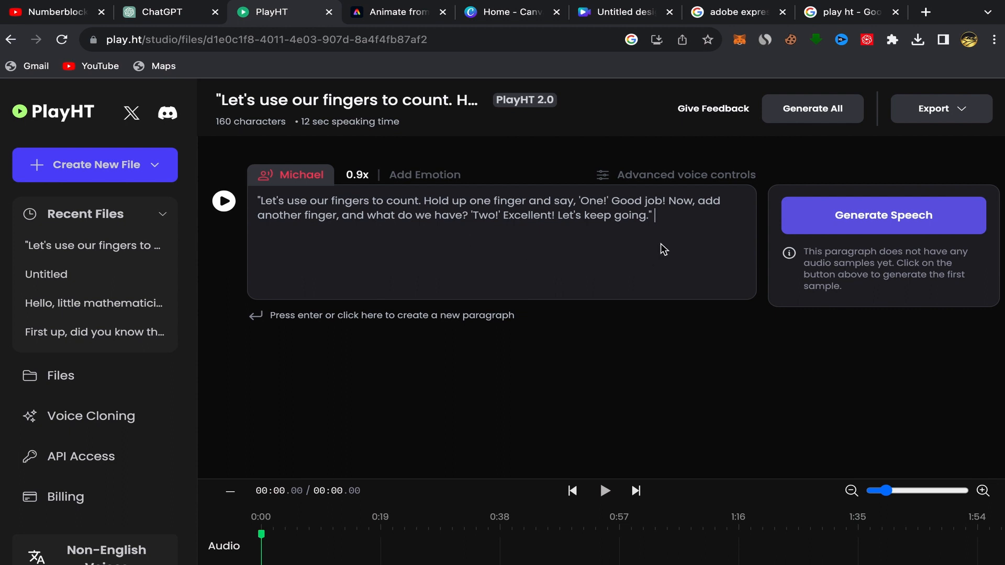
{"action": "left_click_drag", "start_coordinate": [660, 201], "coordinate": [664, 212]}
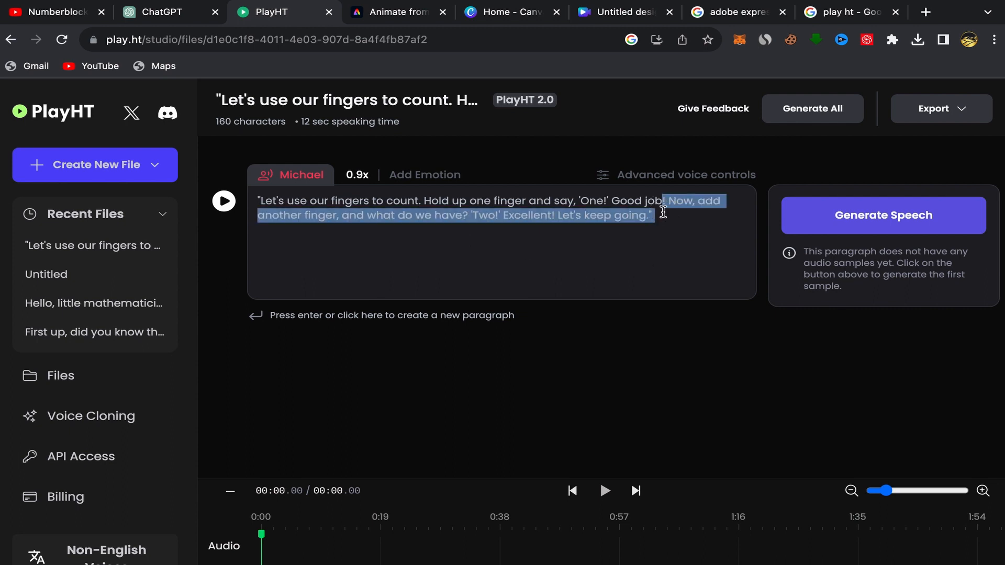
{"action": "left_click", "coordinate": [659, 216]}
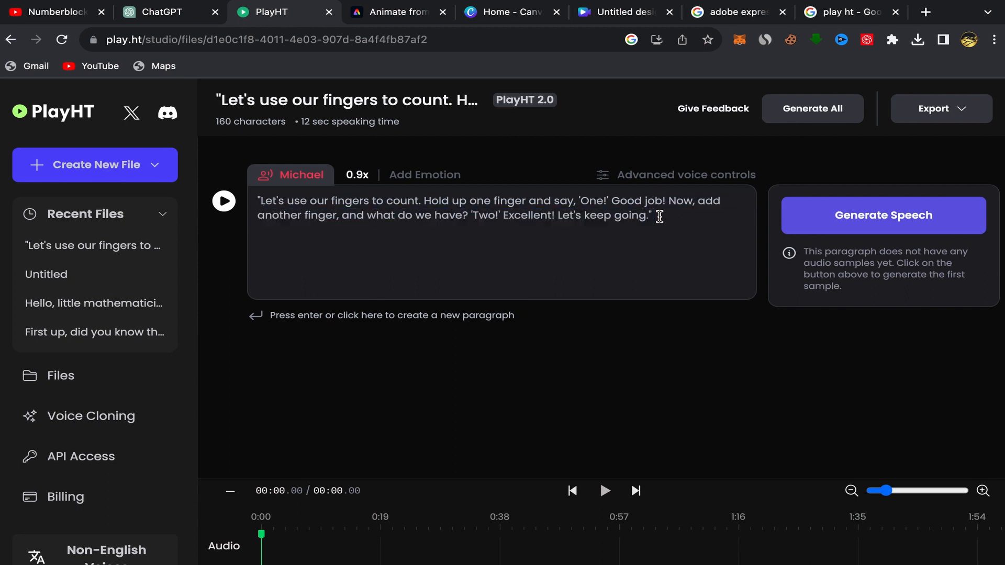
{"action": "right_click", "coordinate": [659, 216]}
{"action": "left_click", "coordinate": [696, 322]}
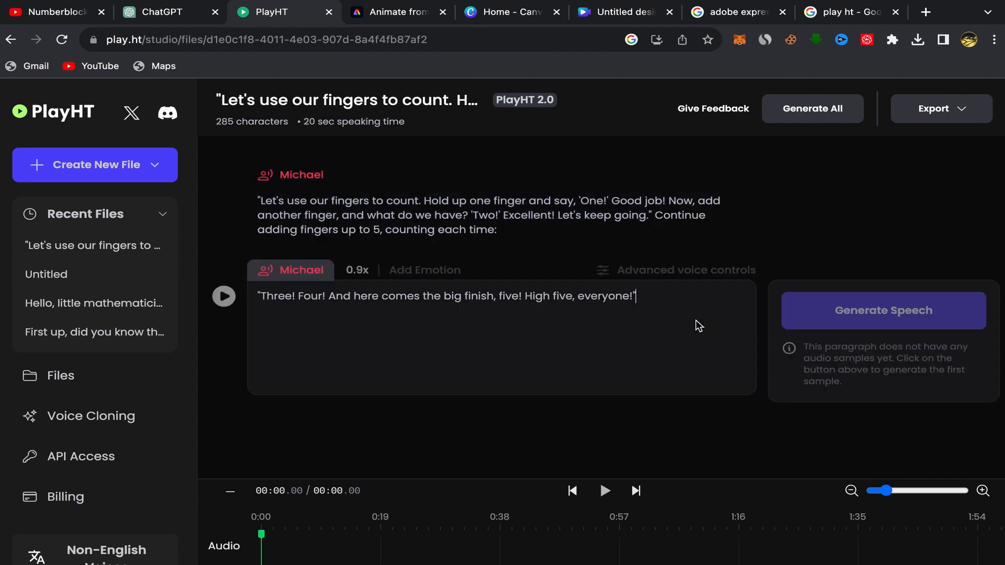
Copy the "Three! Four! And here comes the big finish" sentence to the end of the first paragraph and join both paragraphs into one
{"action": "left_click_drag", "start_coordinate": [644, 296], "coordinate": [264, 298]}
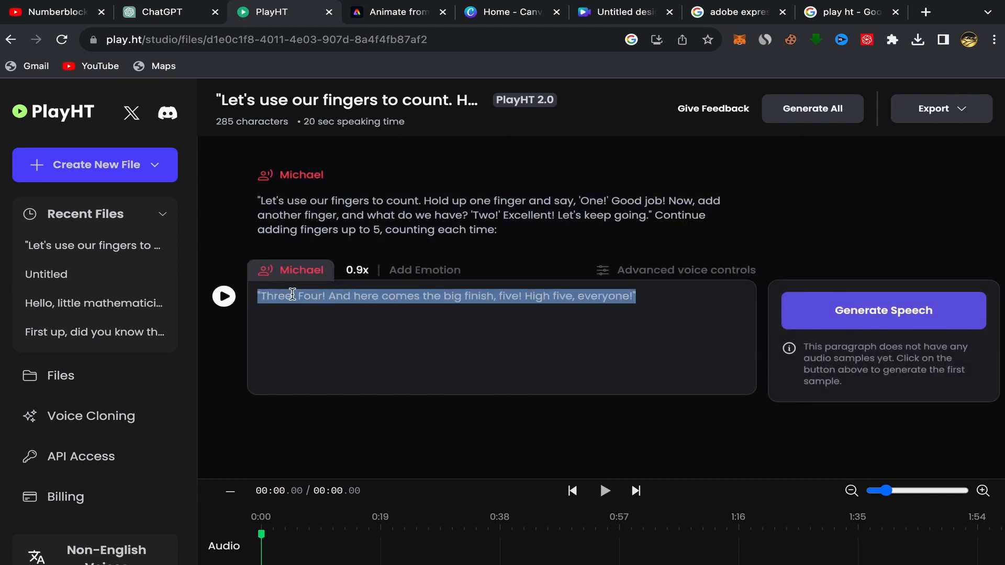
{"action": "right_click", "coordinate": [294, 299]}
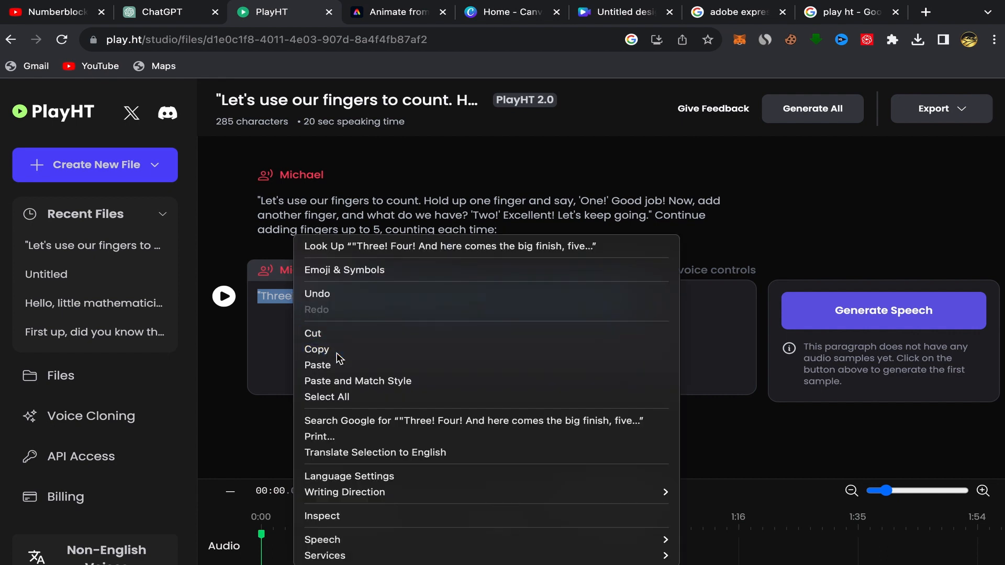
{"action": "left_click", "coordinate": [337, 350]}
{"action": "key", "text": "Left"}
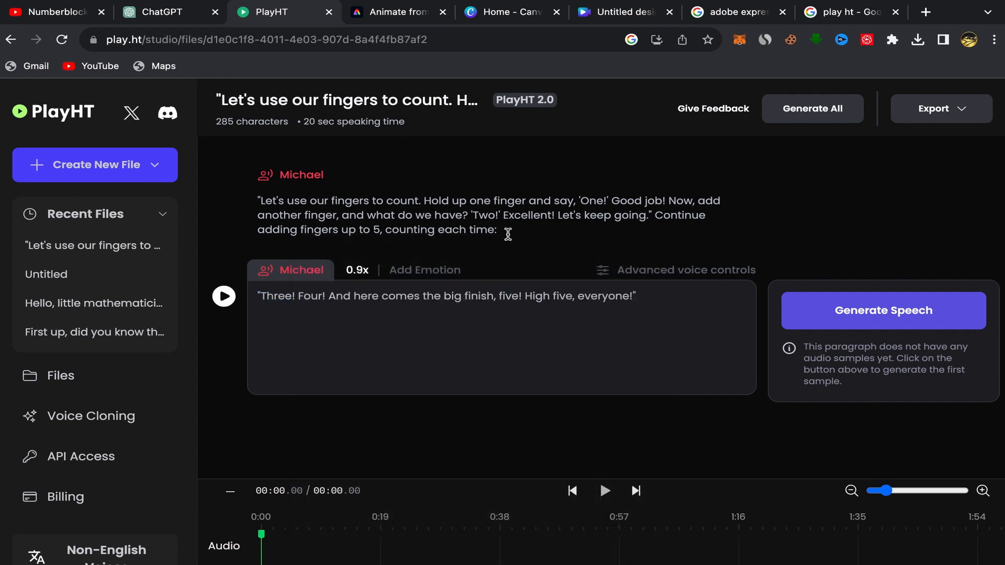
{"action": "left_click", "coordinate": [507, 234]}
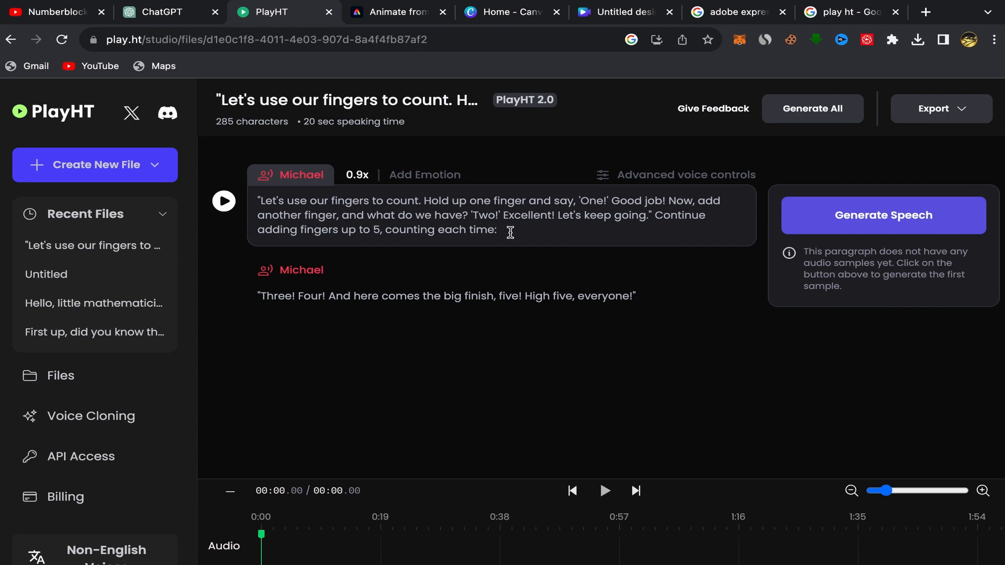
{"action": "right_click", "coordinate": [510, 232]}
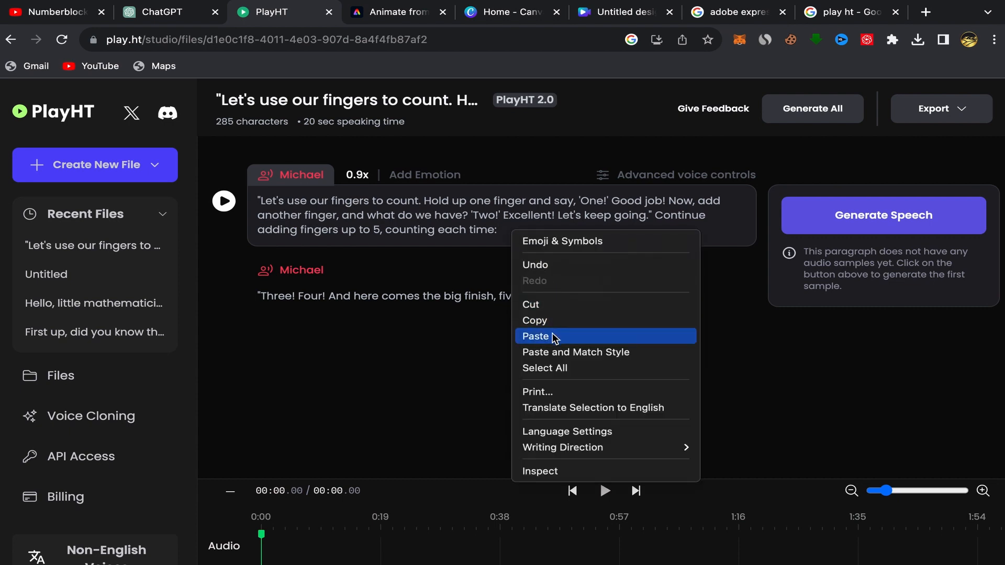
{"action": "left_click", "coordinate": [535, 336]}
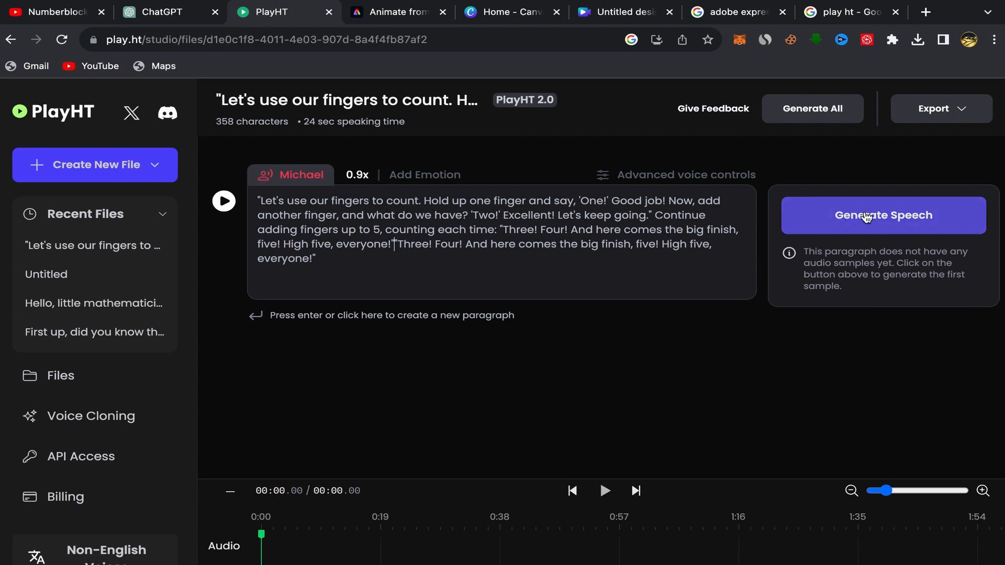
Generate speech for the combined script and, after a short preview, download the audio sample
{"action": "left_click", "coordinate": [890, 226]}
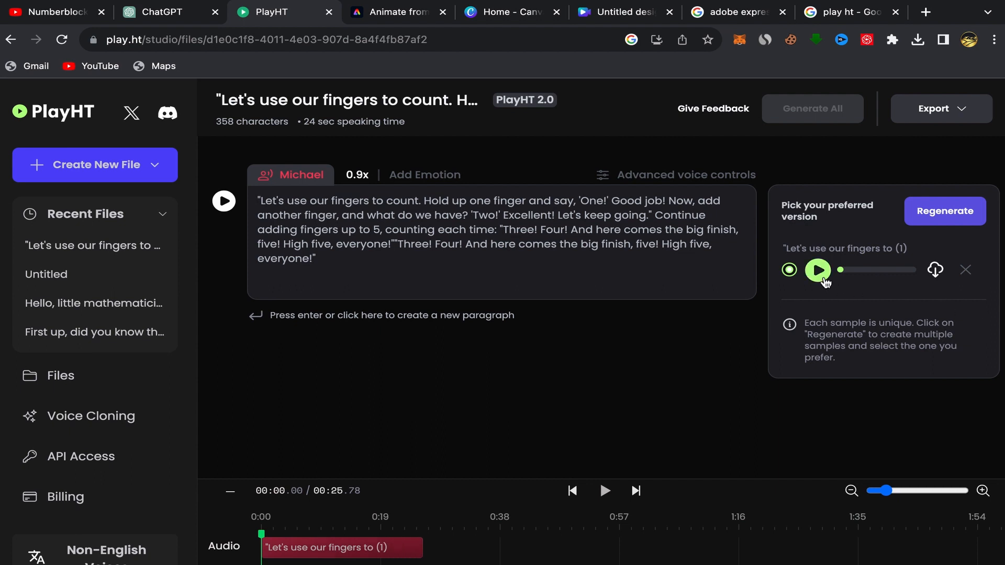
{"action": "left_click", "coordinate": [818, 271]}
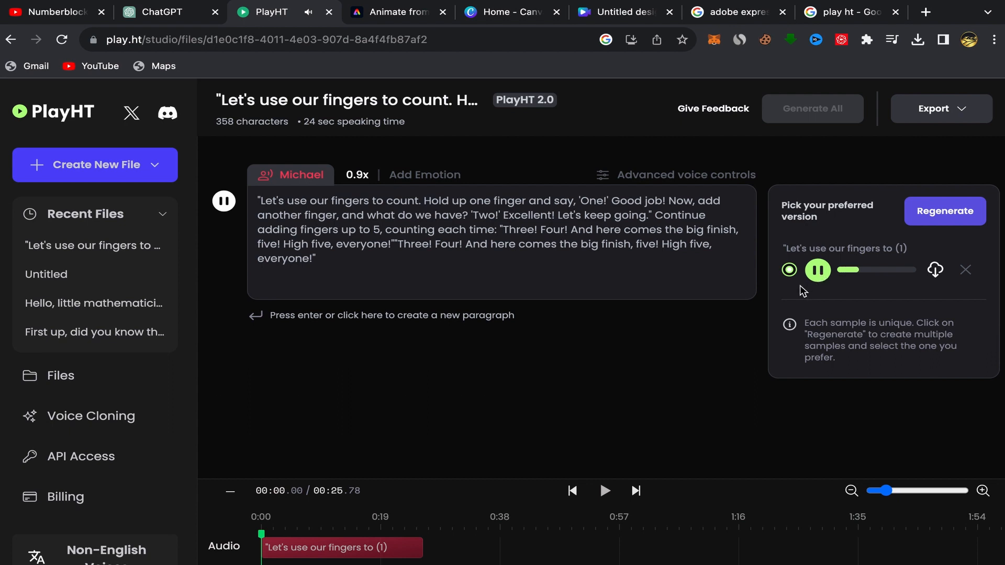
{"action": "left_click", "coordinate": [818, 271]}
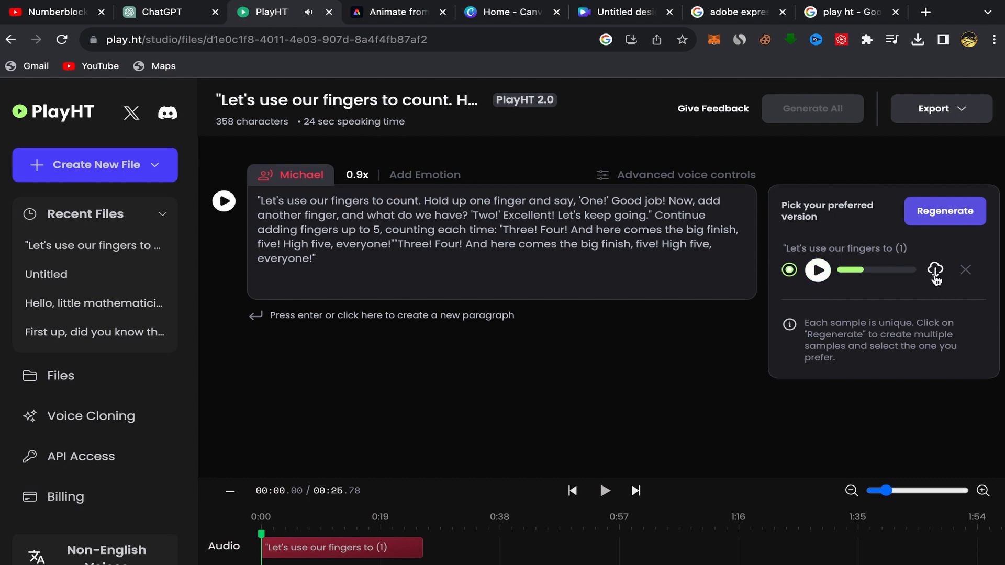
{"action": "left_click", "coordinate": [936, 270]}
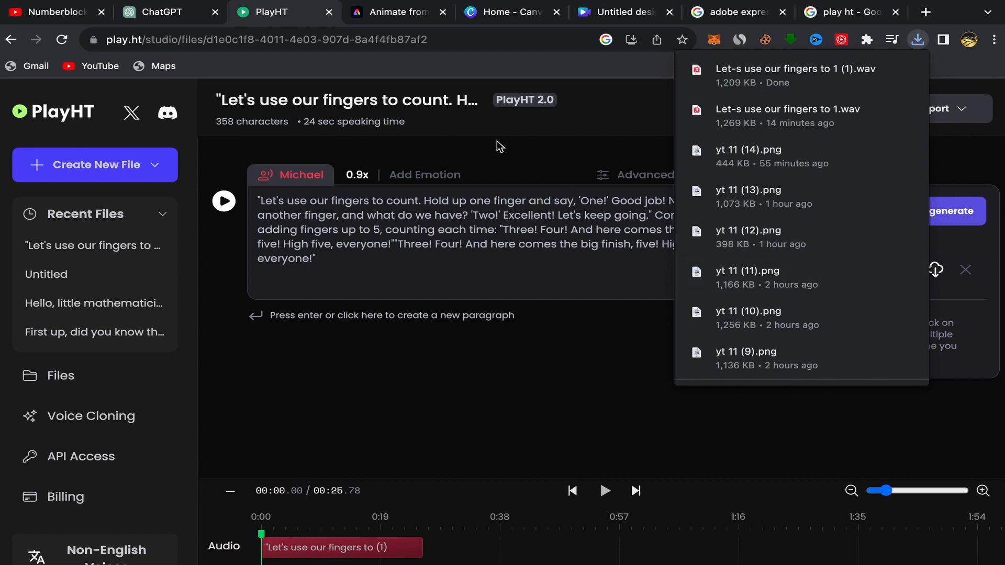
Switch to Adobe Express and open the Animate from audio quick action
{"action": "left_click", "coordinate": [396, 14]}
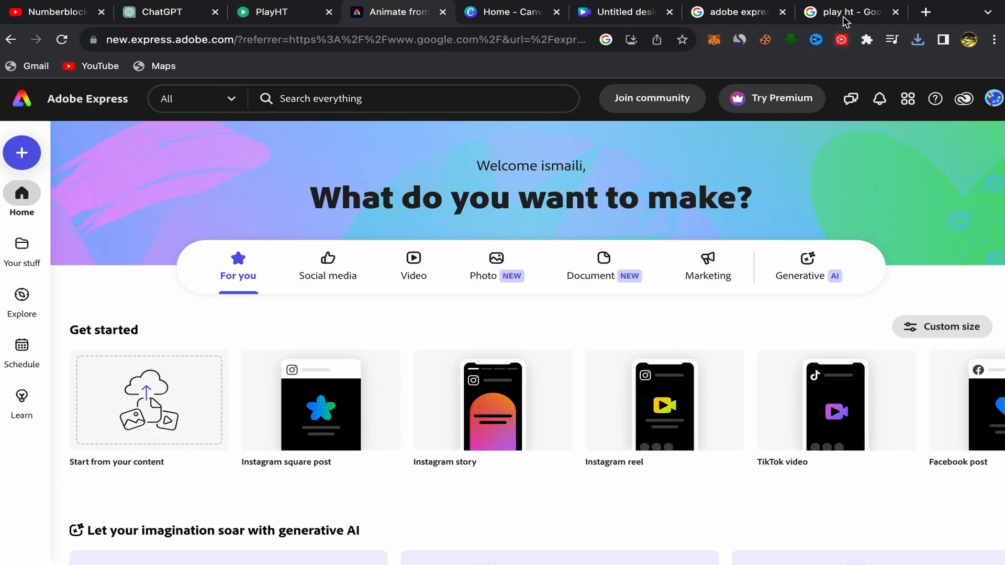
{"action": "left_click", "coordinate": [739, 14]}
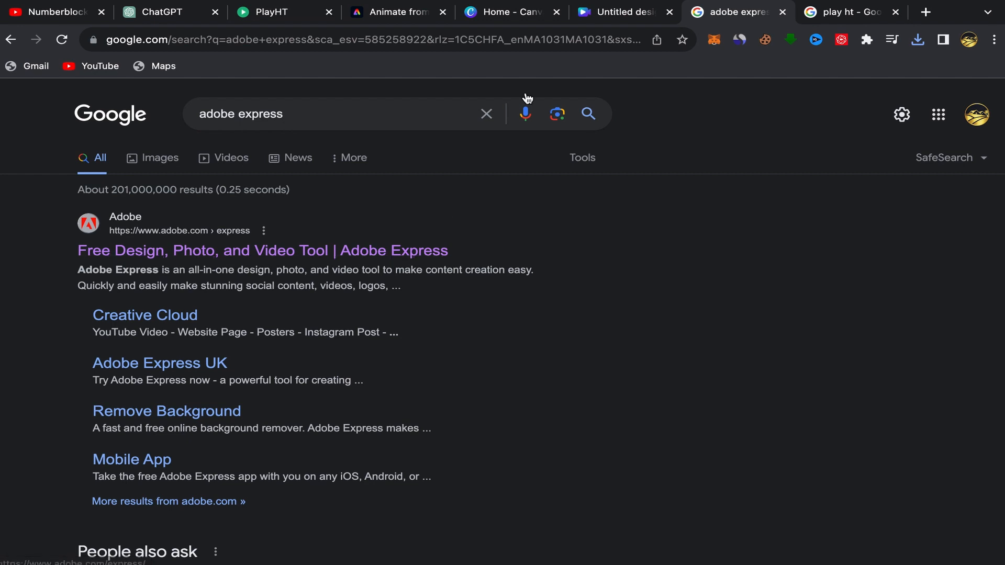
{"action": "left_click", "coordinate": [400, 13]}
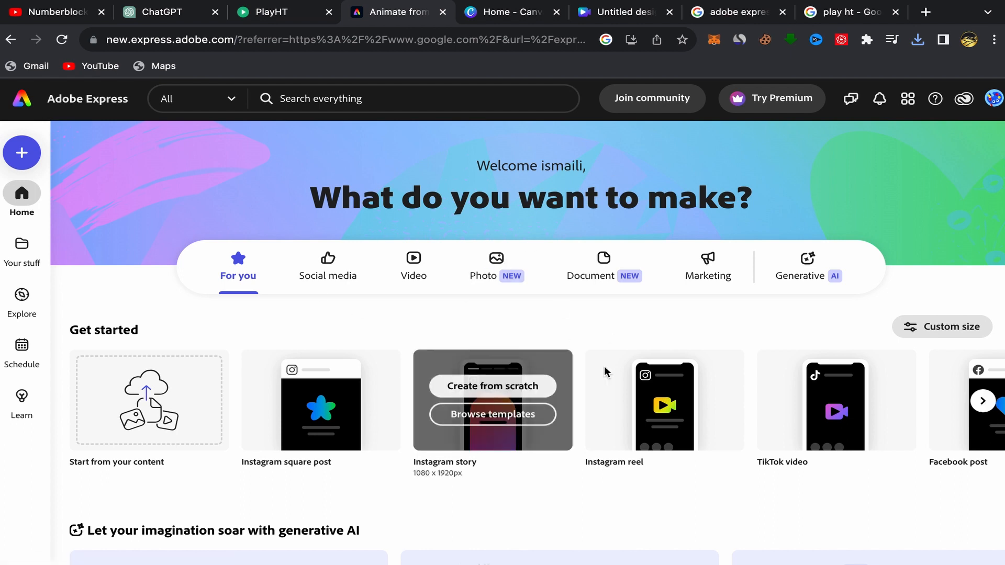
{"action": "scroll", "coordinate": [565, 341], "scroll_direction": "down", "scroll_amount": 10}
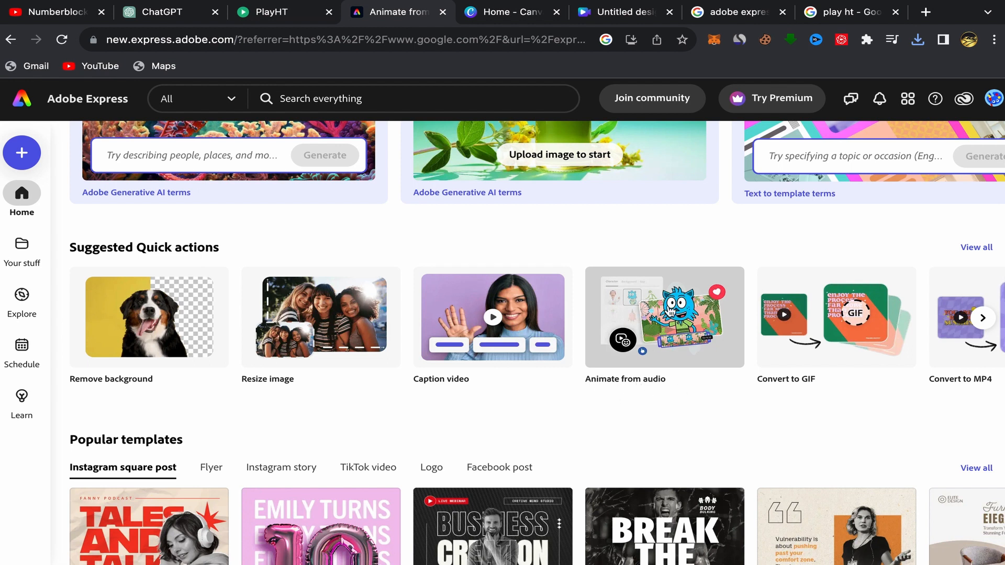
{"action": "left_click", "coordinate": [670, 309]}
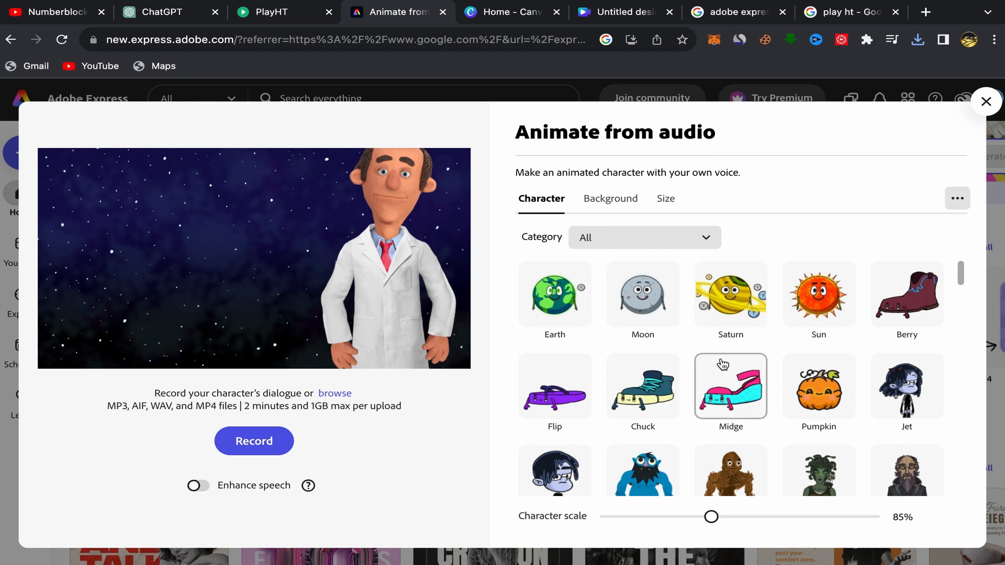
Choose the GOAT character and place it at 114% scale against the right edge of the scene
{"action": "scroll", "coordinate": [723, 363], "scroll_direction": "down", "scroll_amount": 15}
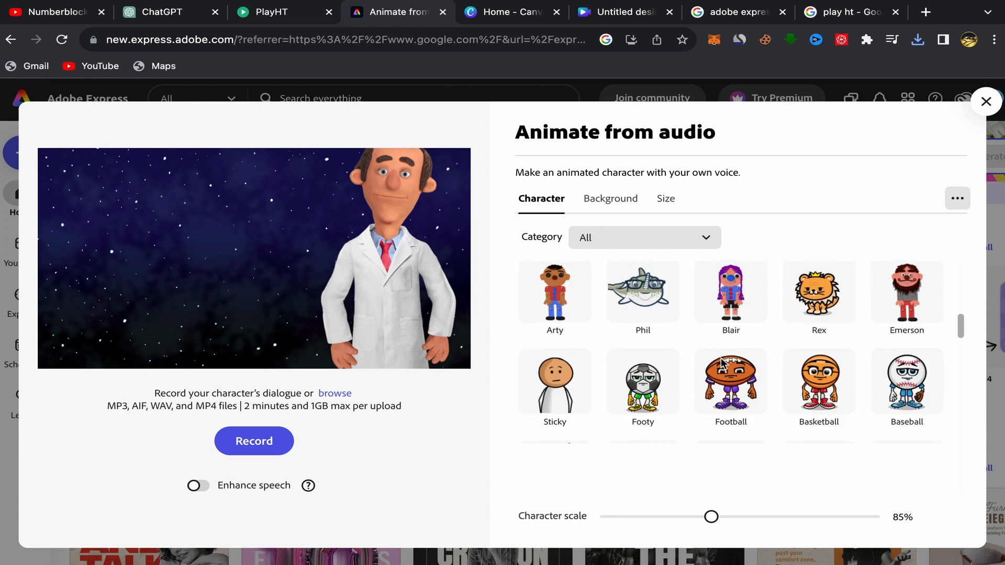
{"action": "scroll", "coordinate": [721, 357], "scroll_direction": "down", "scroll_amount": 15}
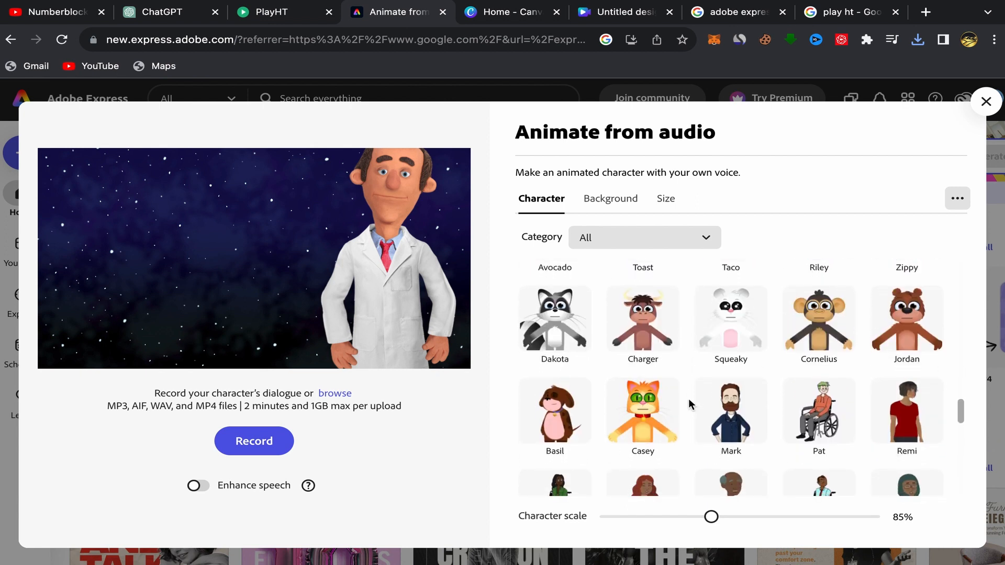
{"action": "scroll", "coordinate": [689, 403], "scroll_direction": "down", "scroll_amount": 10}
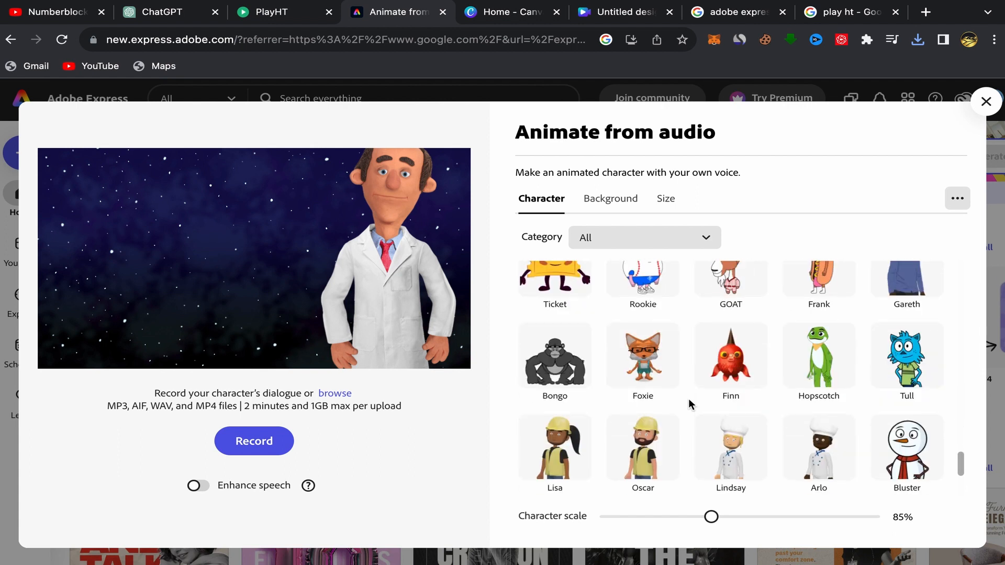
{"action": "scroll", "coordinate": [689, 400], "scroll_direction": "down", "scroll_amount": 3}
{"action": "scroll", "coordinate": [696, 396], "scroll_direction": "up", "scroll_amount": 2}
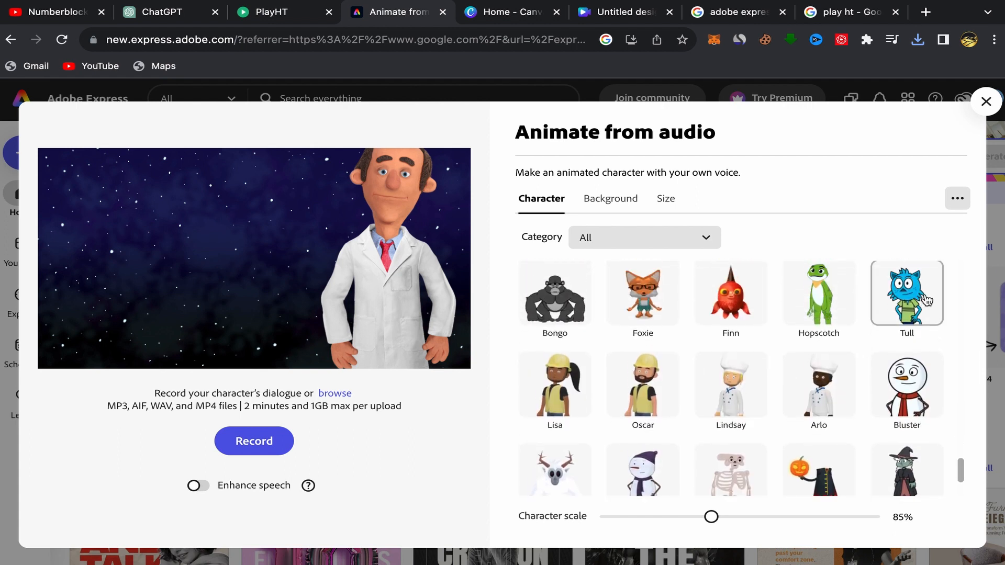
{"action": "scroll", "coordinate": [763, 438], "scroll_direction": "down", "scroll_amount": 3}
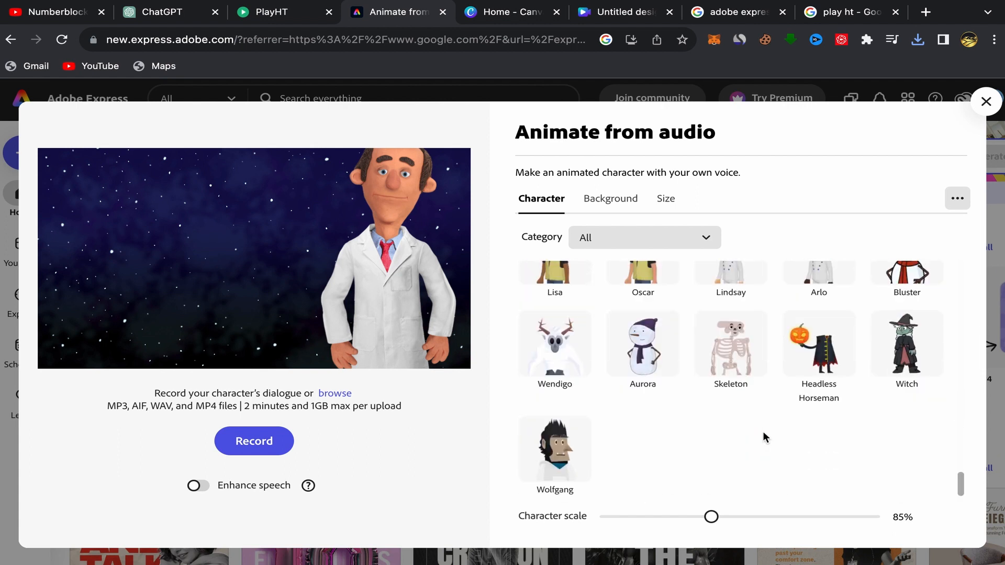
{"action": "scroll", "coordinate": [784, 368], "scroll_direction": "up", "scroll_amount": 5}
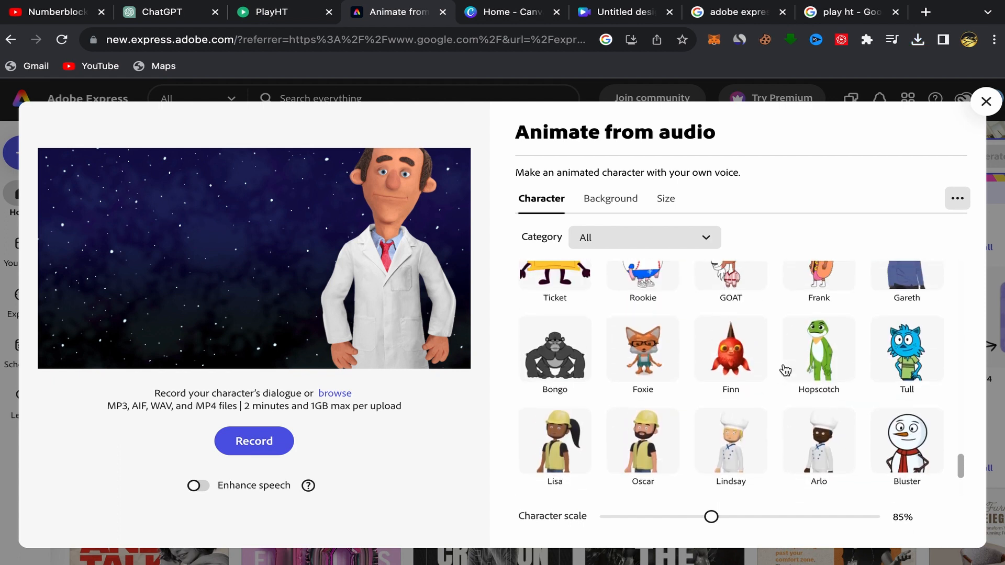
{"action": "scroll", "coordinate": [785, 371], "scroll_direction": "up", "scroll_amount": 2}
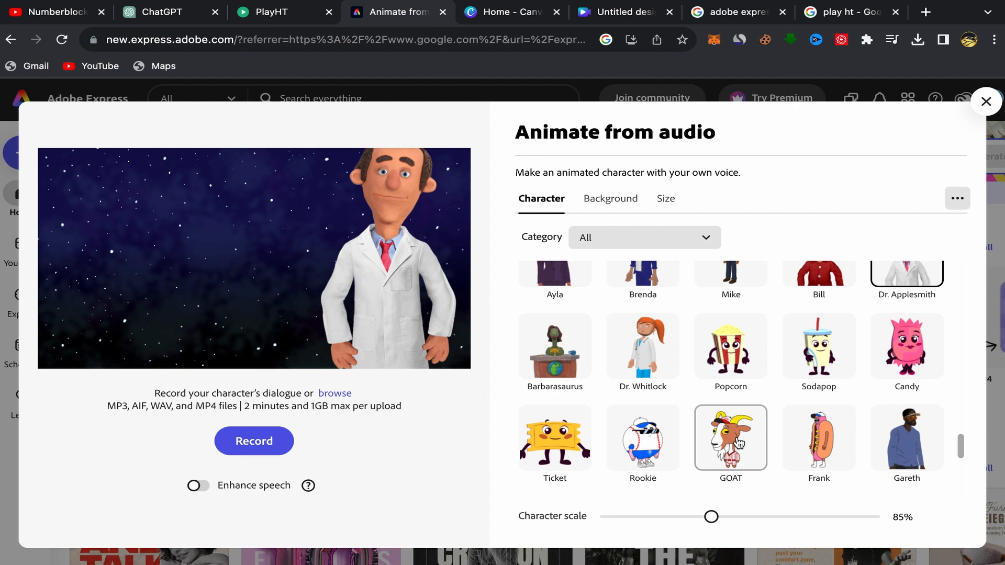
{"action": "left_click", "coordinate": [739, 444]}
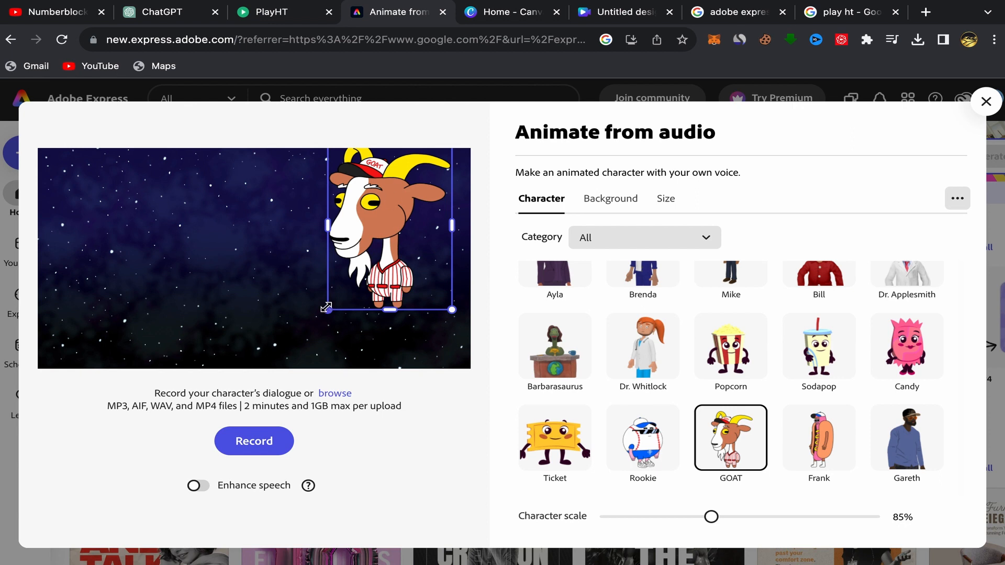
{"action": "left_click_drag", "start_coordinate": [326, 310], "coordinate": [285, 367]}
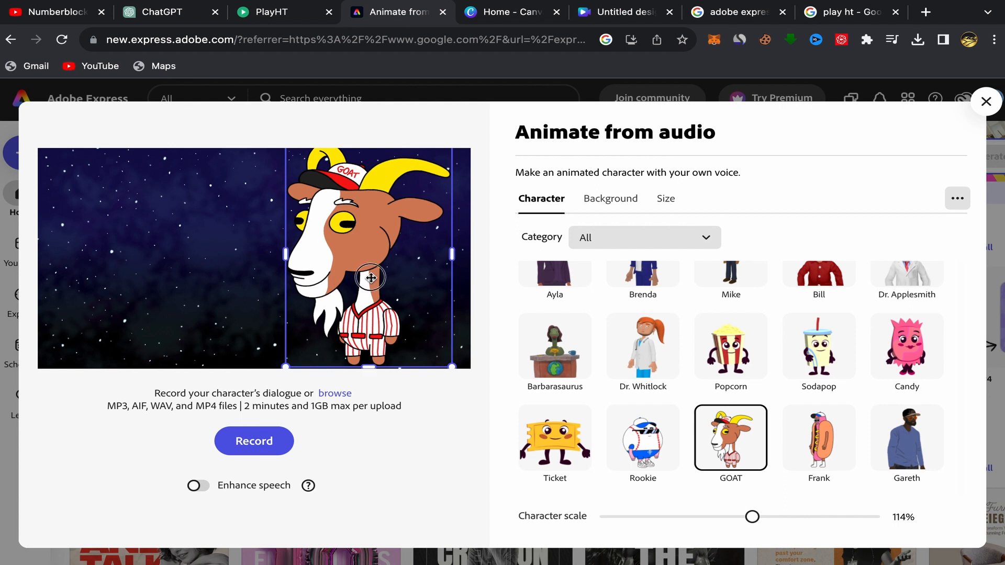
{"action": "left_click_drag", "start_coordinate": [371, 278], "coordinate": [393, 282]}
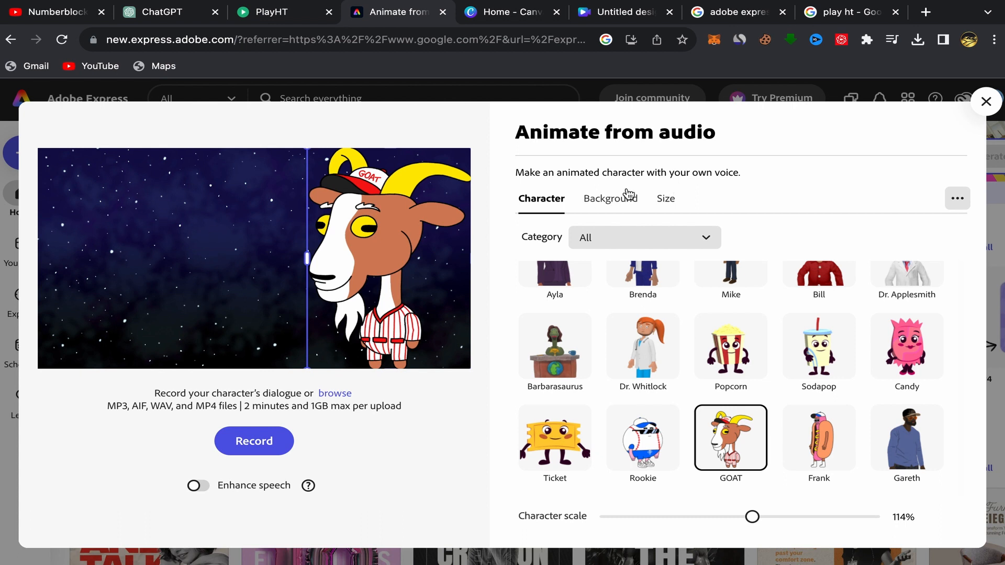
Upload Gray Modern Designer Zoom Virtual Background.png from Downloads as the scene's background
{"action": "left_click", "coordinate": [615, 204]}
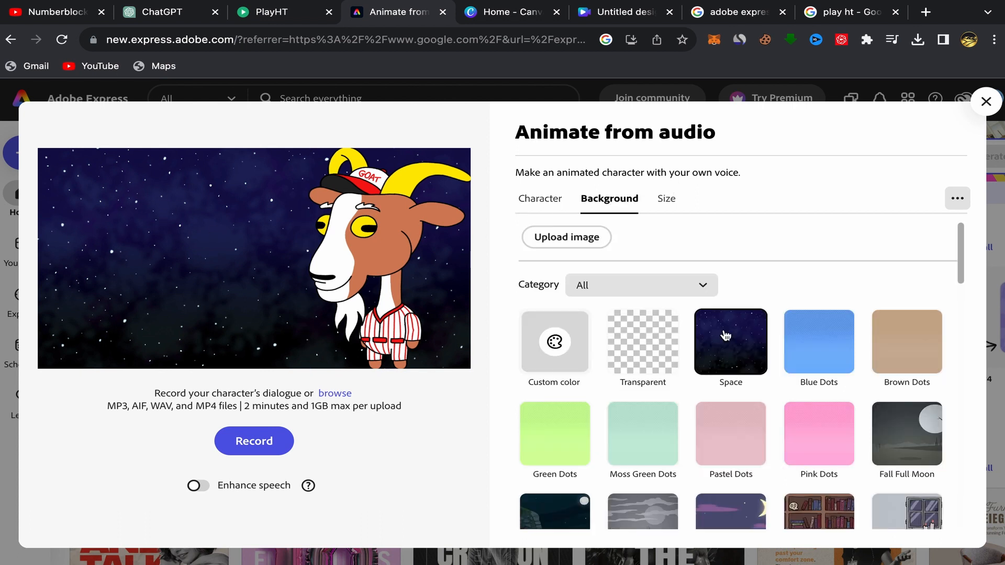
{"action": "scroll", "coordinate": [708, 382], "scroll_direction": "down", "scroll_amount": 5}
{"action": "scroll", "coordinate": [709, 387], "scroll_direction": "down", "scroll_amount": 4}
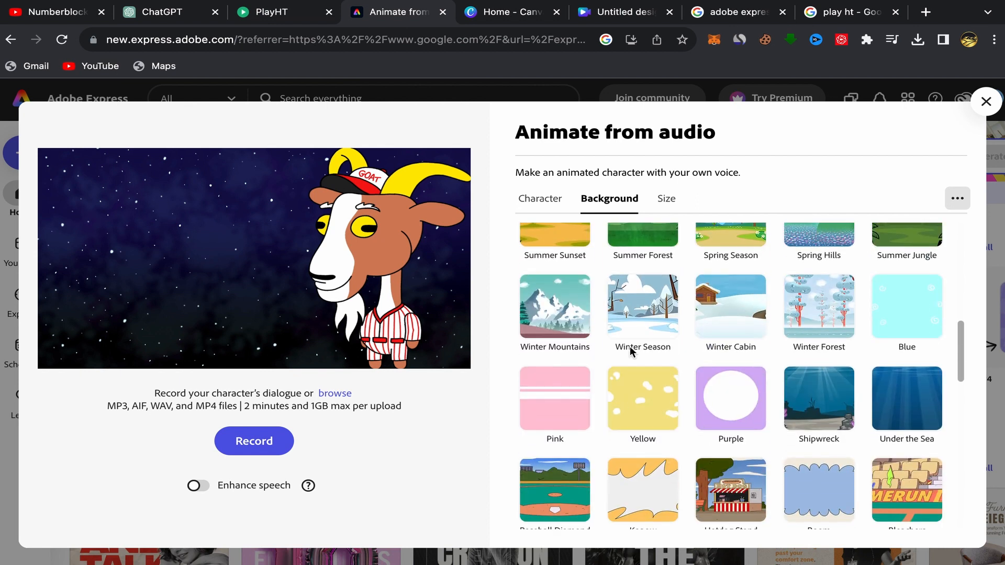
{"action": "scroll", "coordinate": [674, 434], "scroll_direction": "down", "scroll_amount": 10}
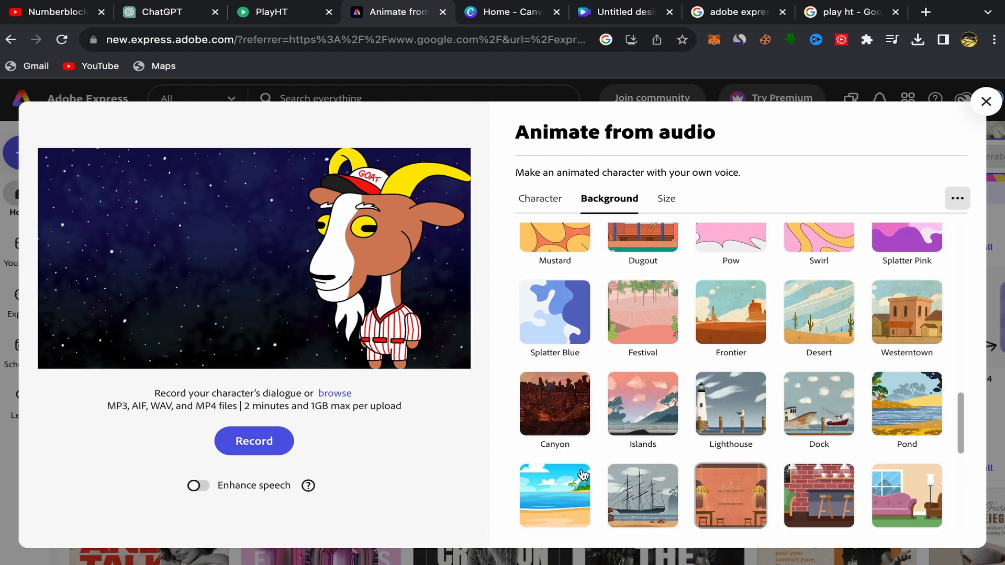
{"action": "scroll", "coordinate": [672, 418], "scroll_direction": "up", "scroll_amount": 20}
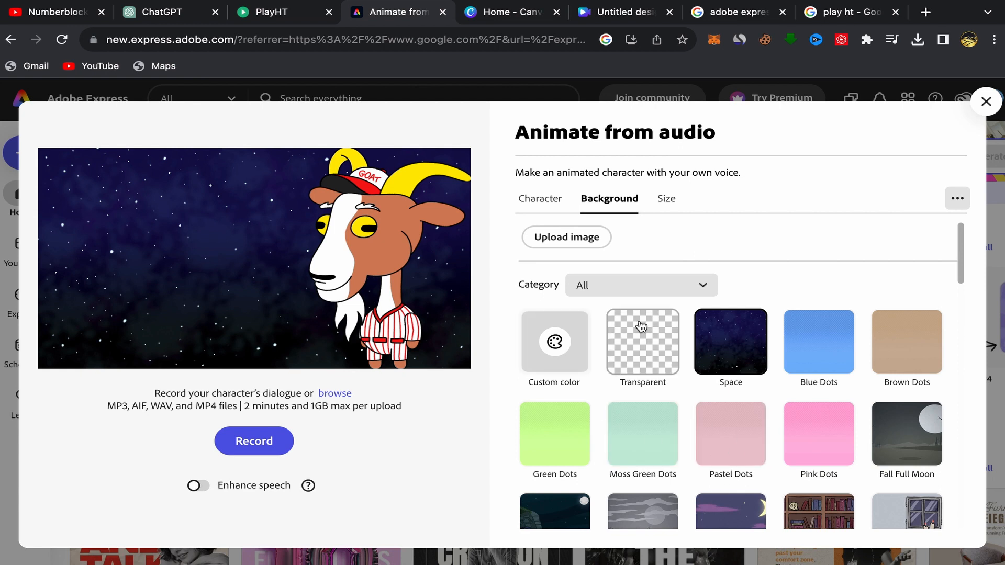
{"action": "left_click", "coordinate": [560, 241]}
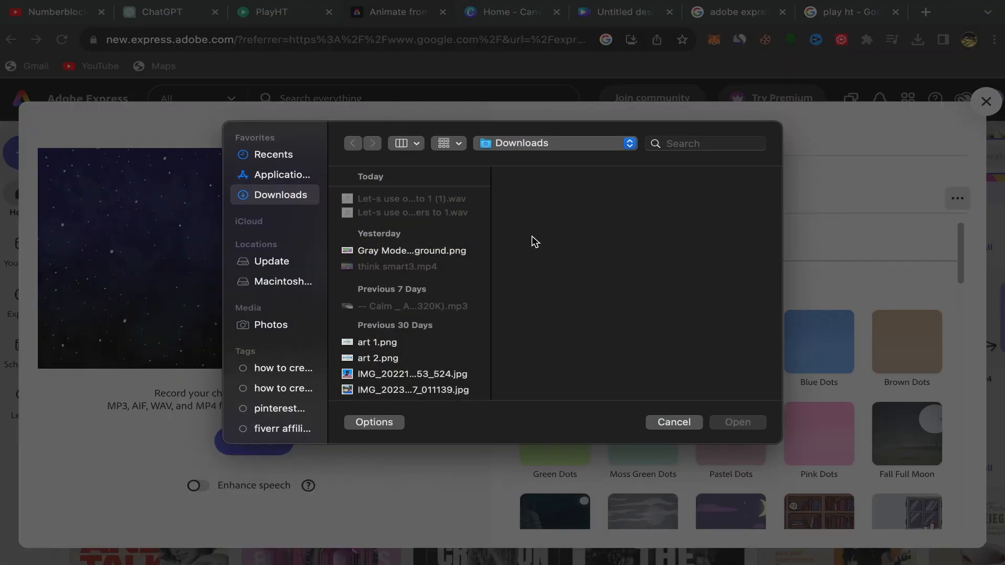
{"action": "left_click", "coordinate": [408, 250]}
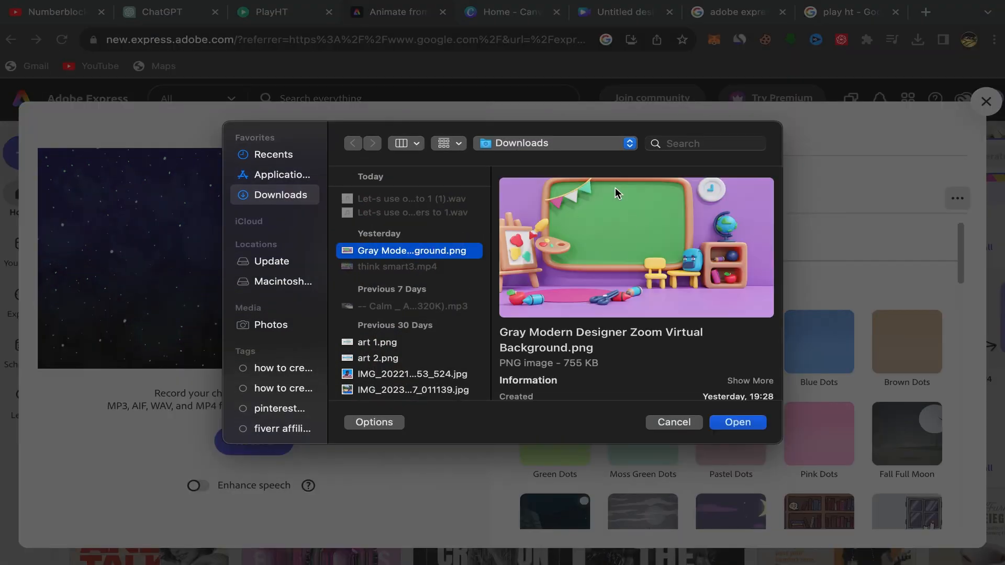
{"action": "left_click", "coordinate": [739, 423]}
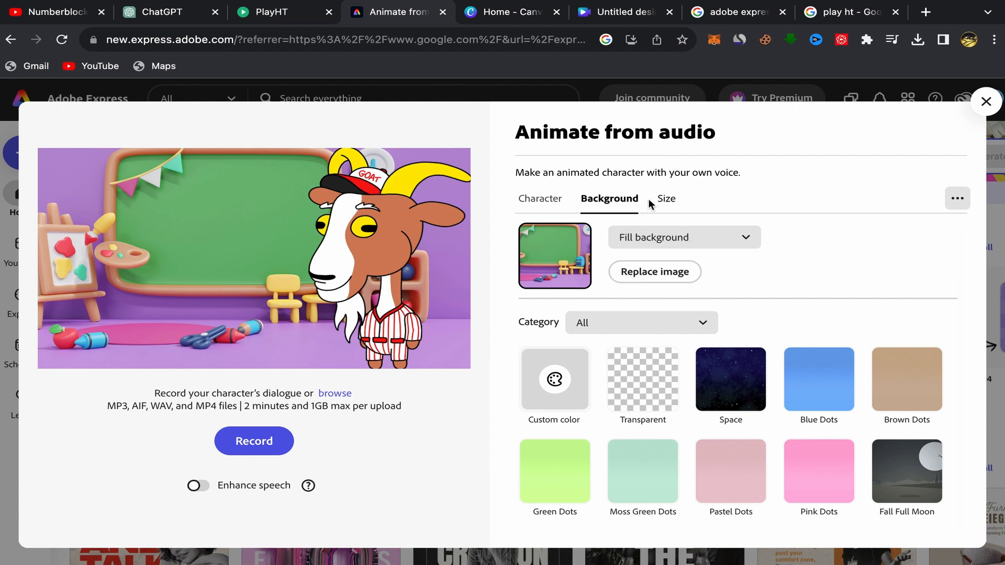
Review the video size presets and the platforms offered for resizing, keeping YouTube landscape 16:9
{"action": "left_click", "coordinate": [668, 202]}
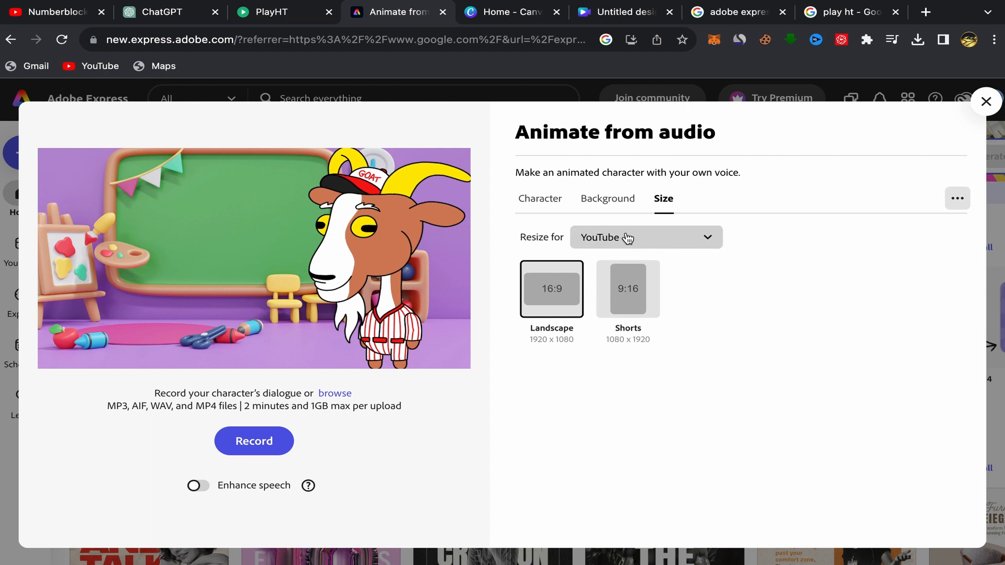
{"action": "left_click", "coordinate": [679, 242]}
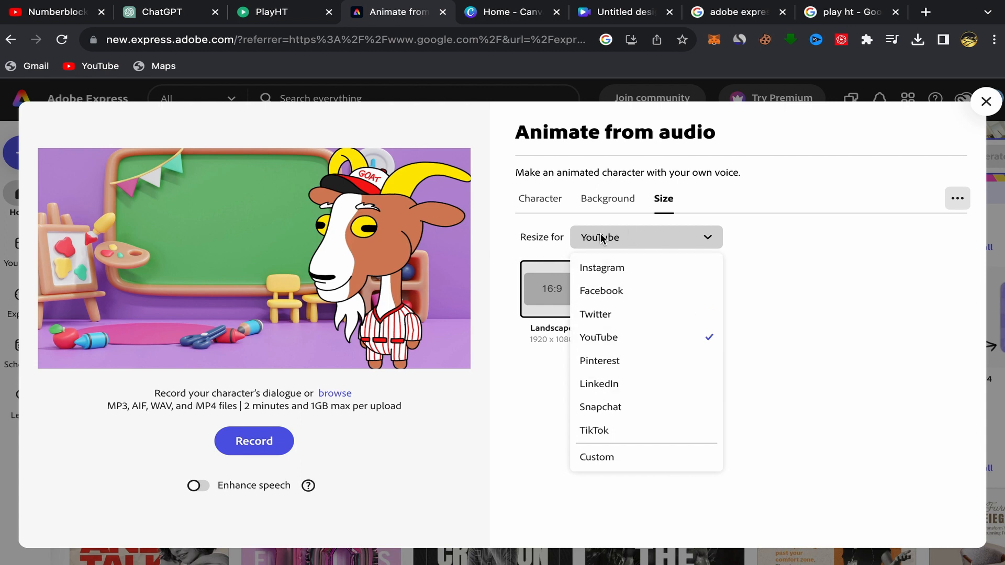
{"action": "left_click", "coordinate": [537, 212]}
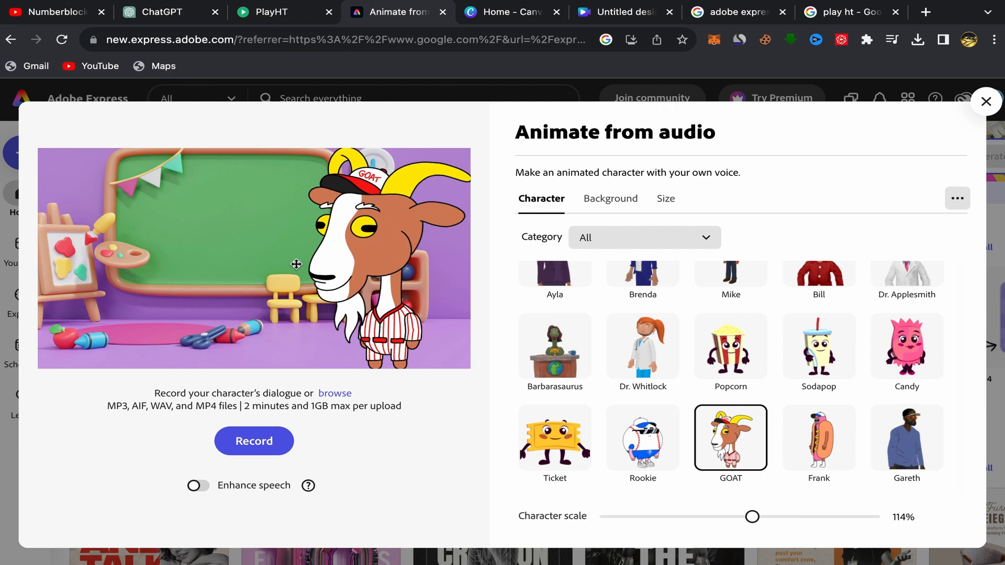
Animate the goat with the voice-over file Let-s use our fingers to 1 (1).wav from Downloads
{"action": "left_click", "coordinate": [332, 397]}
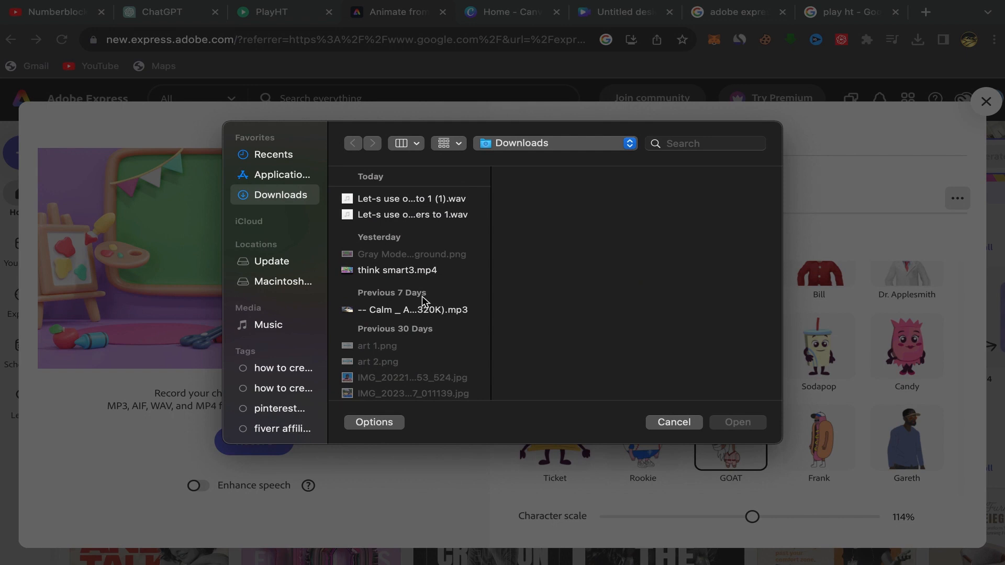
{"action": "left_click", "coordinate": [398, 201]}
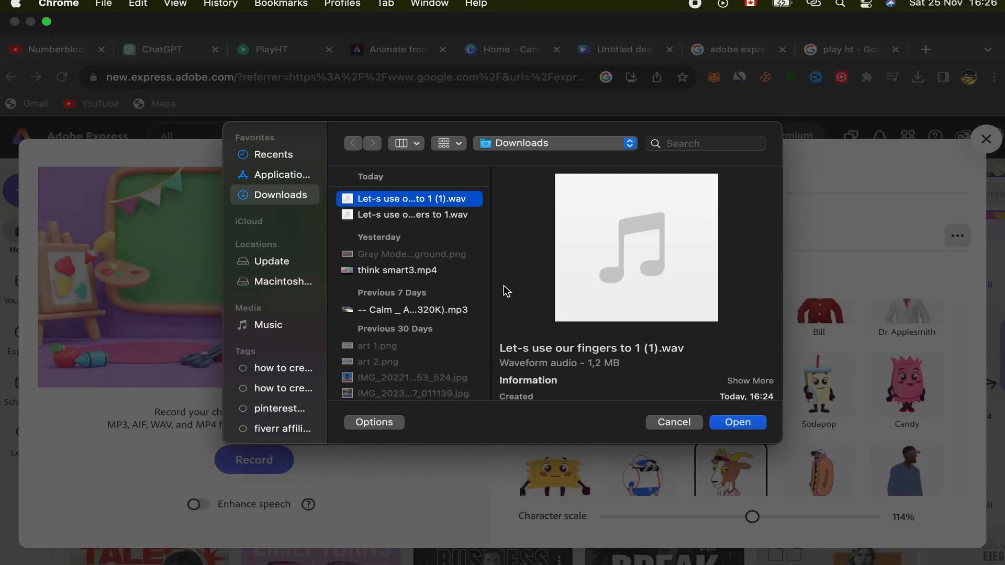
{"action": "left_click", "coordinate": [737, 423]}
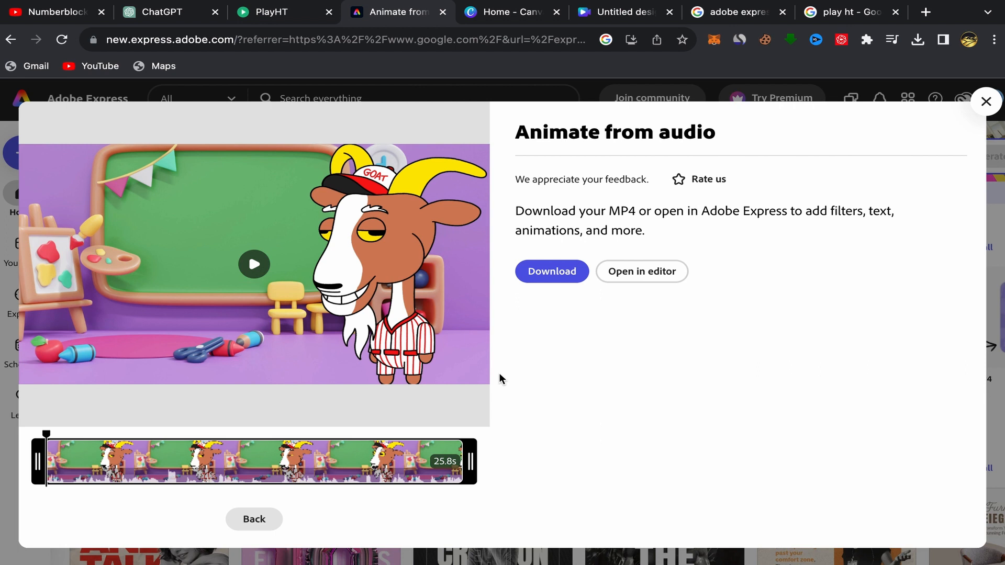
Play the generated goat animation through and download it as an MP4
{"action": "left_click", "coordinate": [254, 265]}
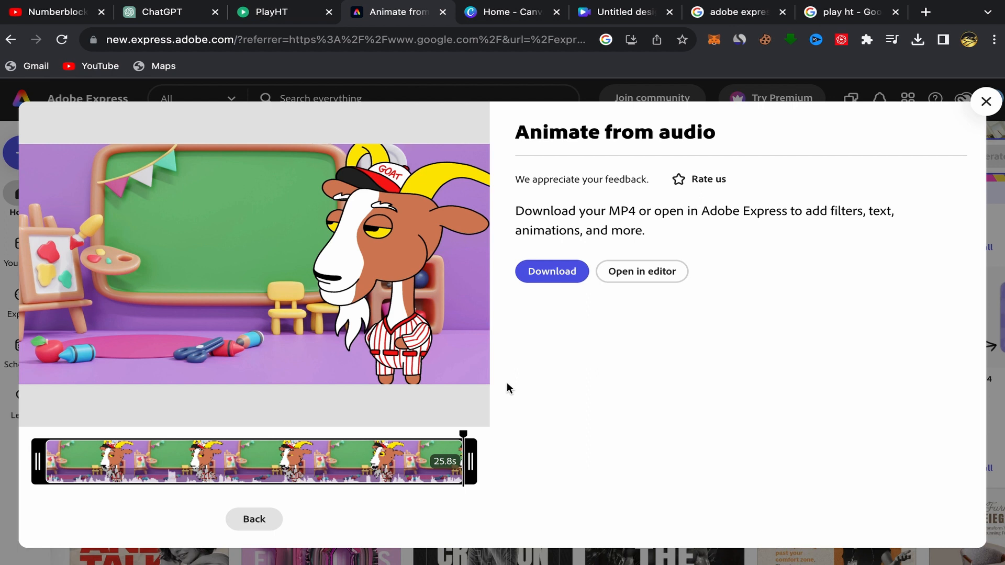
{"action": "mouse_move", "coordinate": [345, 379]}
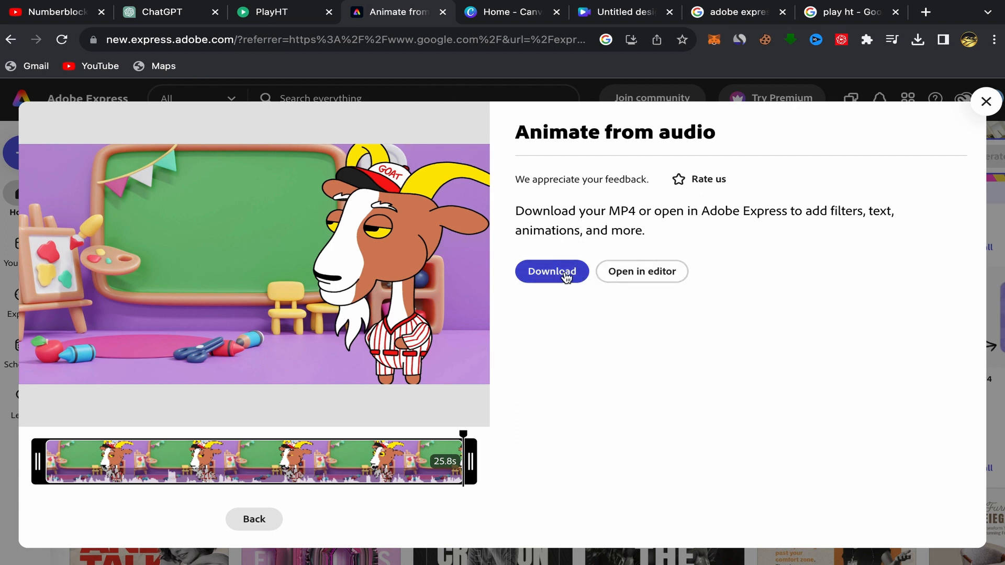
{"action": "left_click", "coordinate": [544, 275]}
{"action": "left_click", "coordinate": [546, 276]}
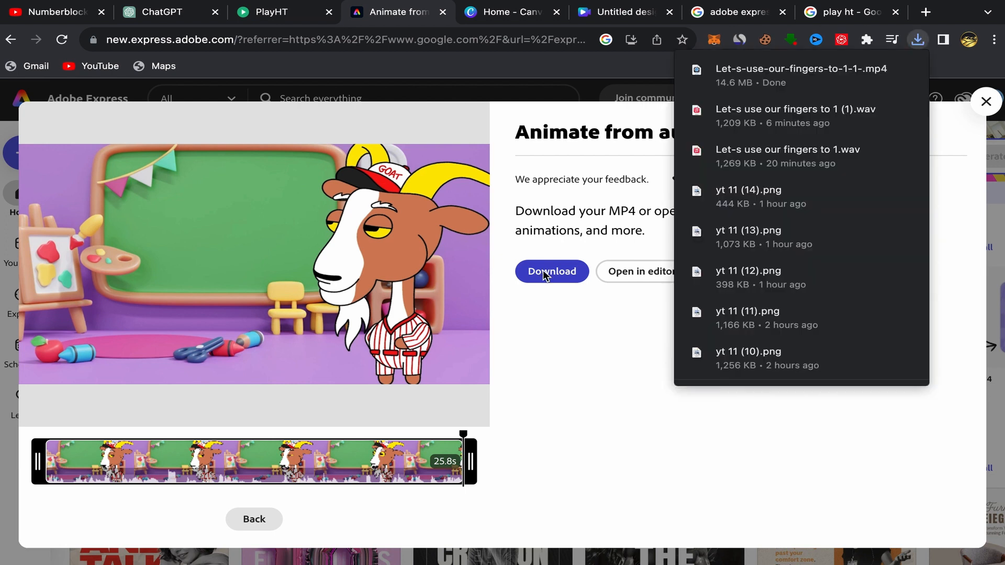
{"action": "left_click", "coordinate": [591, 331]}
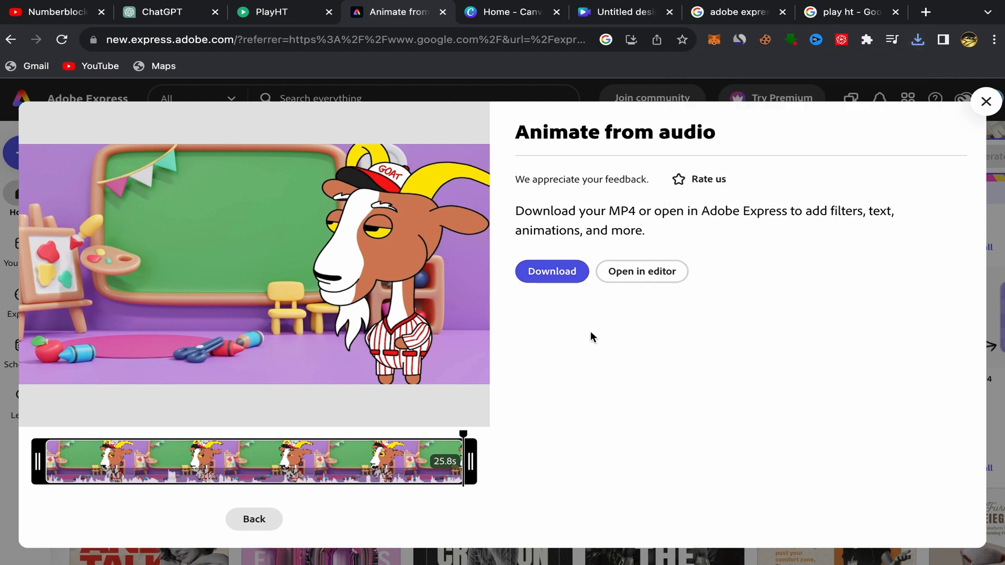
Switch to the blank Canva video design, upload Let-s-use-our-fingers-to-1-1-.mp4 and add the clip to the page
{"action": "left_click", "coordinate": [521, 15]}
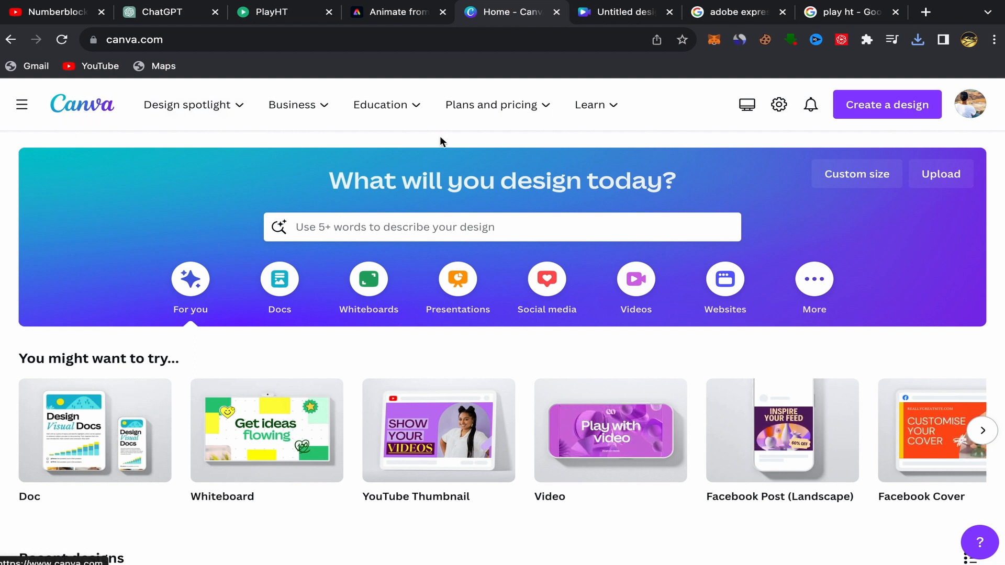
{"action": "scroll", "coordinate": [529, 388], "scroll_direction": "down", "scroll_amount": 1}
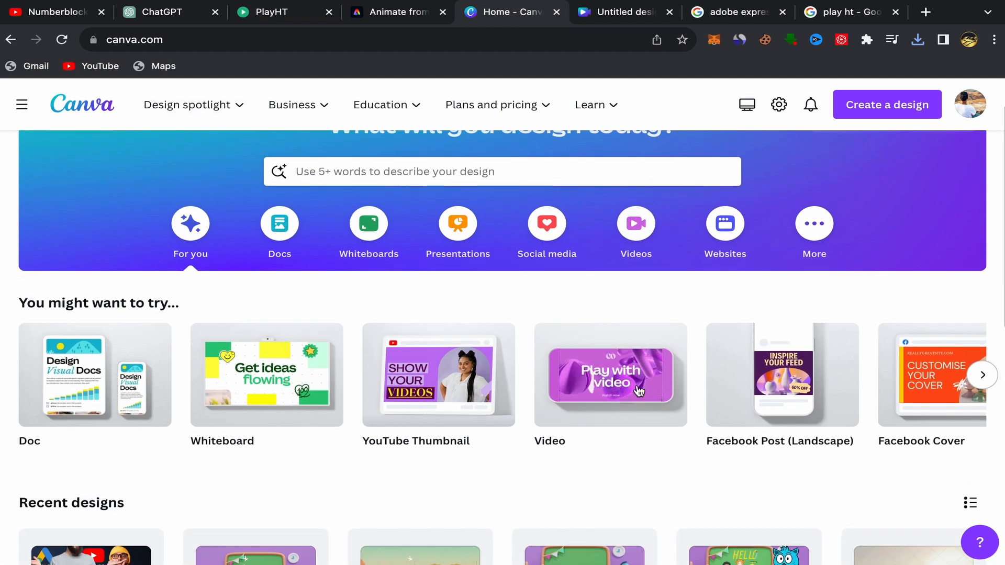
{"action": "left_click", "coordinate": [618, 16]}
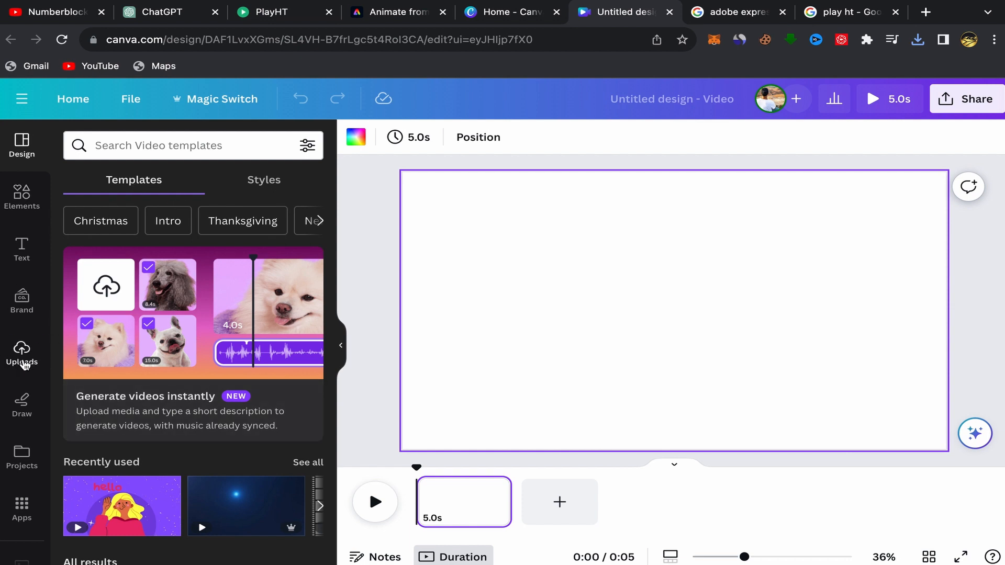
{"action": "left_click", "coordinate": [23, 364]}
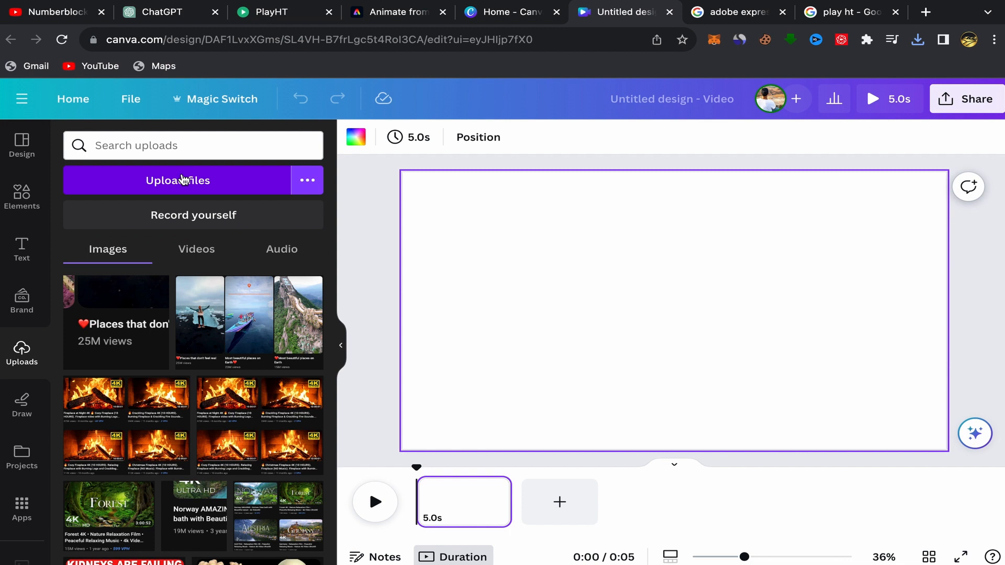
{"action": "left_click", "coordinate": [182, 180]}
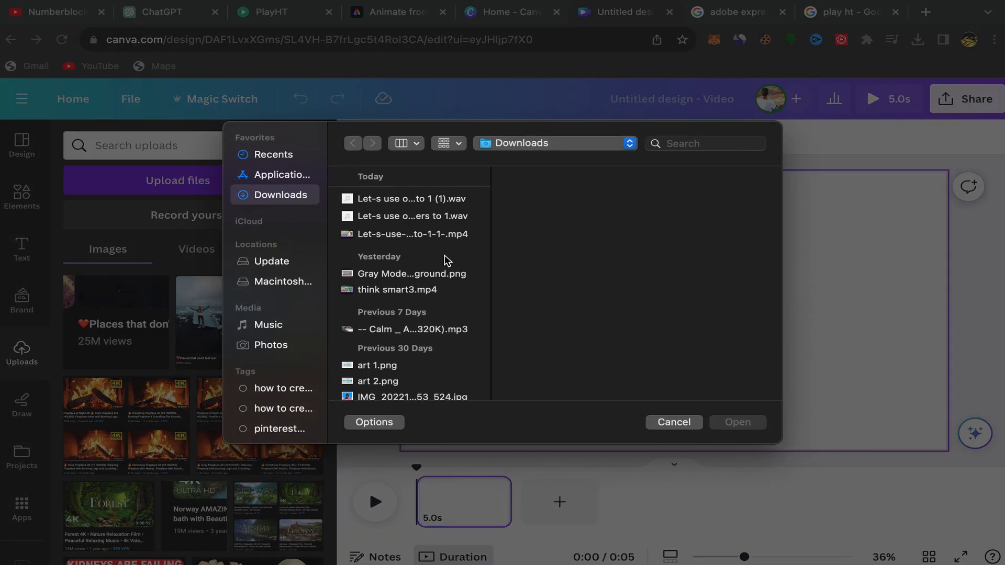
{"action": "left_click", "coordinate": [411, 235]}
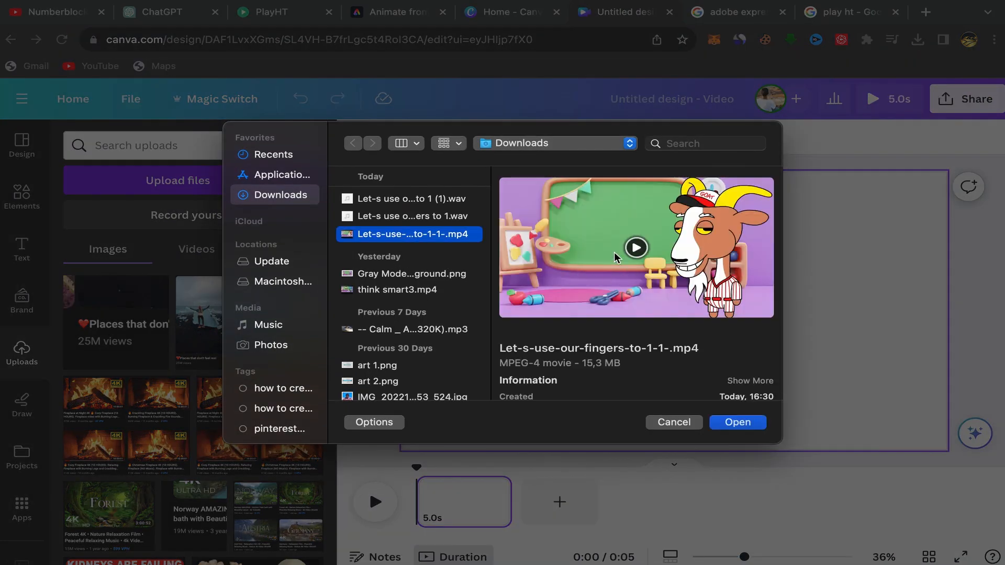
{"action": "left_click", "coordinate": [738, 422]}
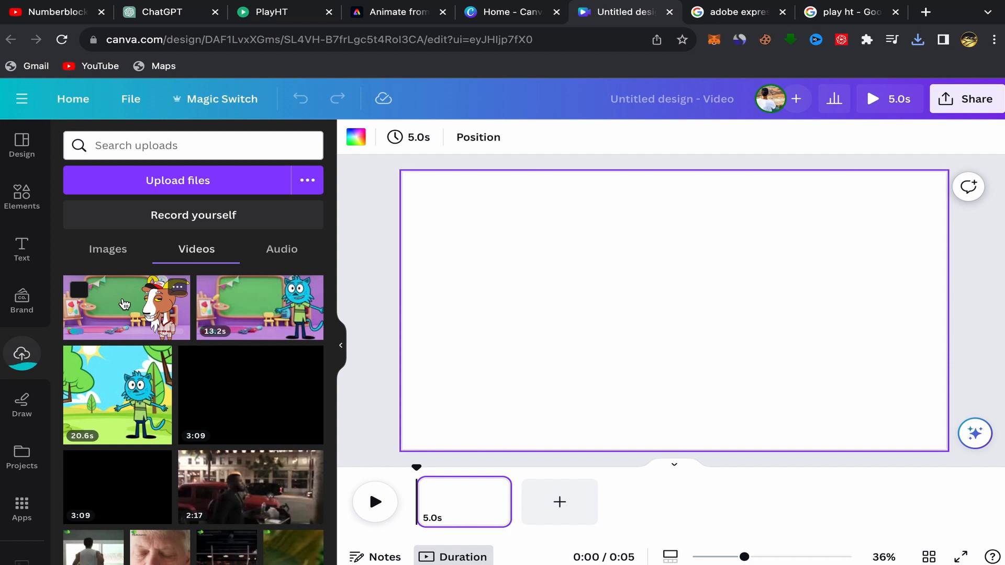
{"action": "left_click", "coordinate": [125, 304]}
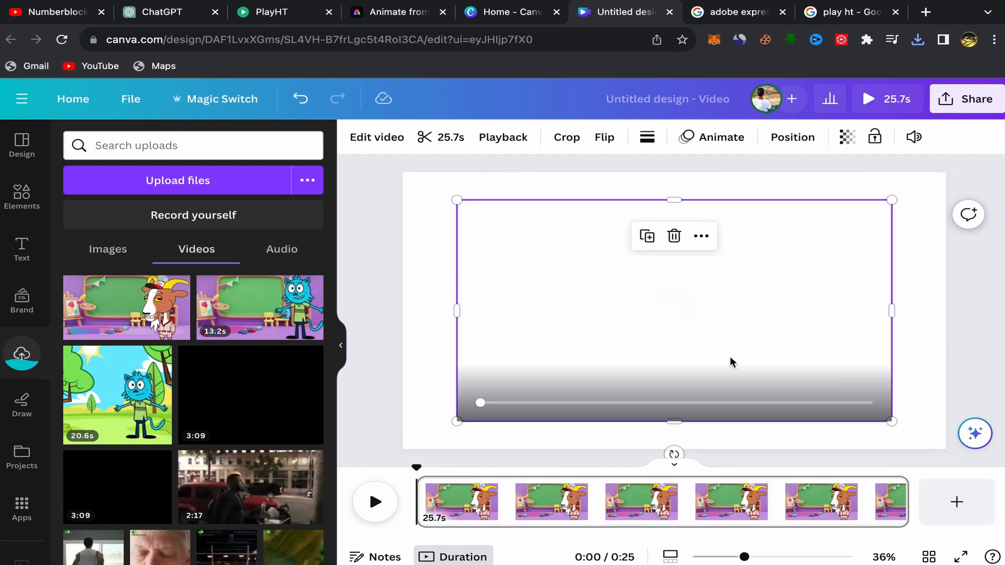
Preview the start of the goat clip on the page, then set the video as the page background
{"action": "left_click", "coordinate": [670, 314]}
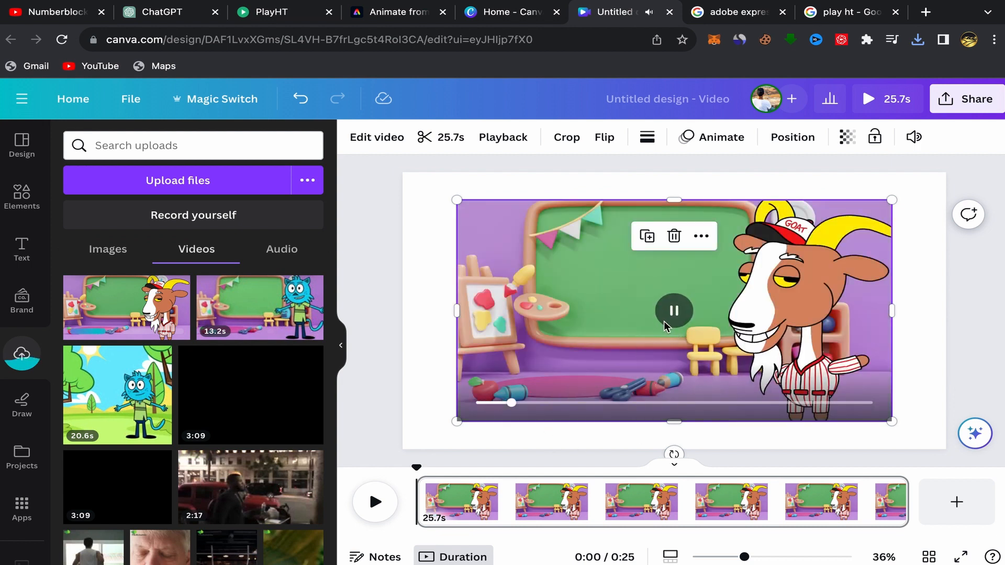
{"action": "left_click", "coordinate": [672, 312]}
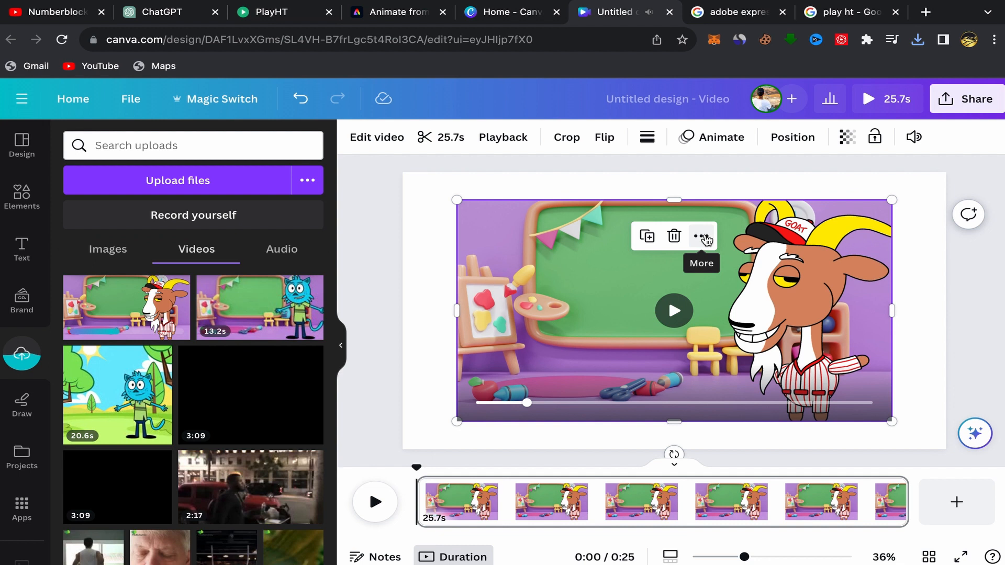
{"action": "left_click", "coordinate": [704, 238]}
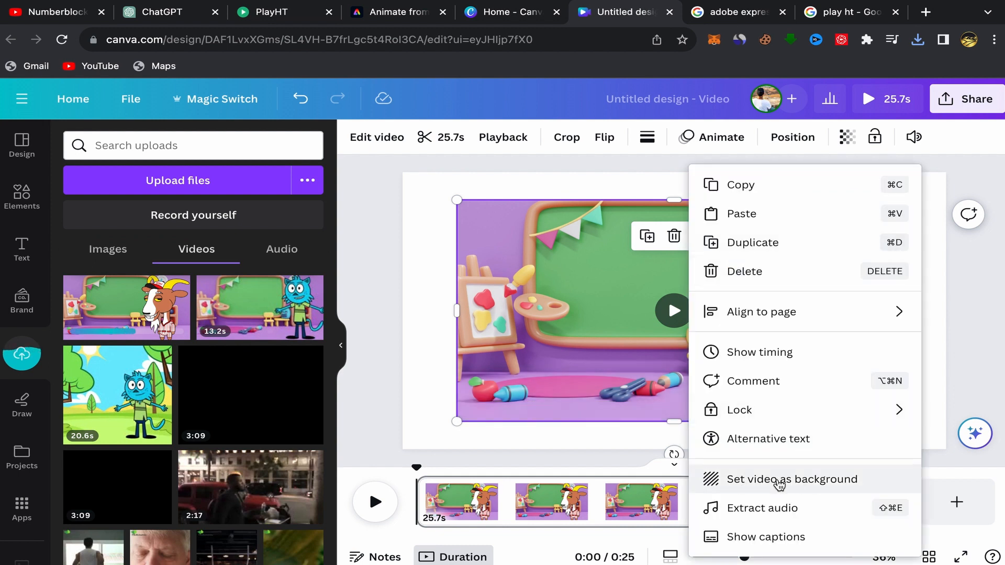
{"action": "left_click", "coordinate": [780, 485]}
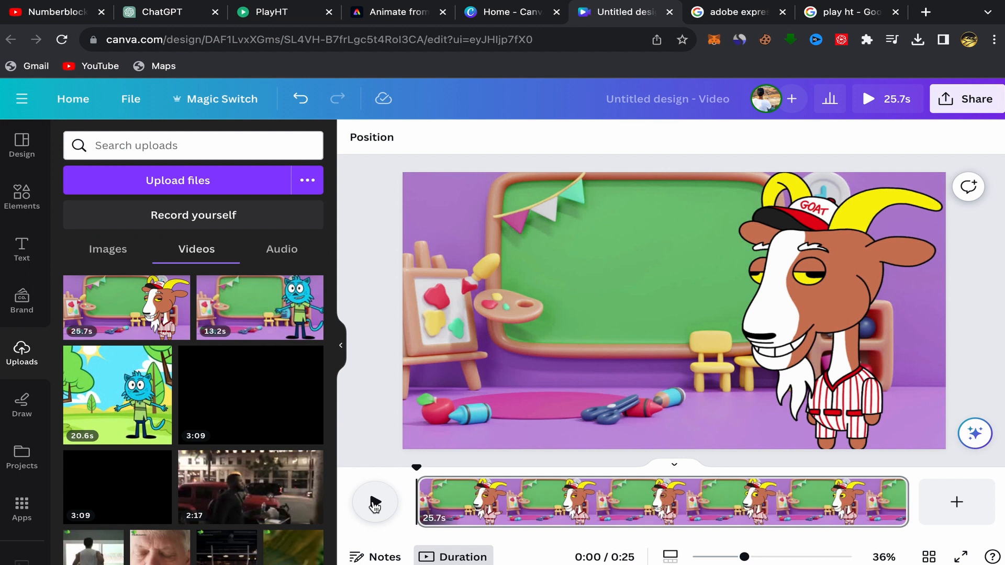
{"action": "left_click", "coordinate": [375, 504]}
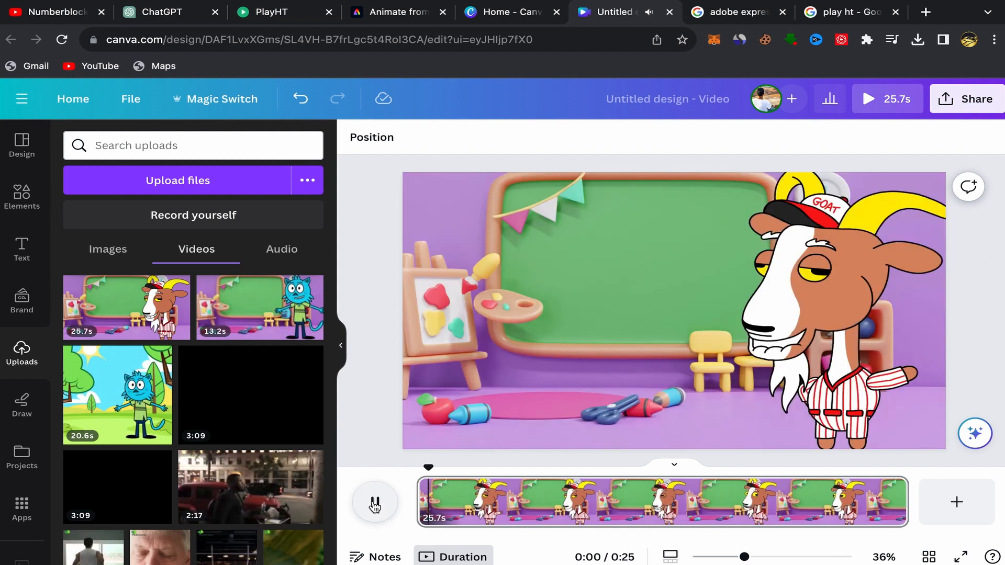
{"action": "left_click", "coordinate": [375, 504]}
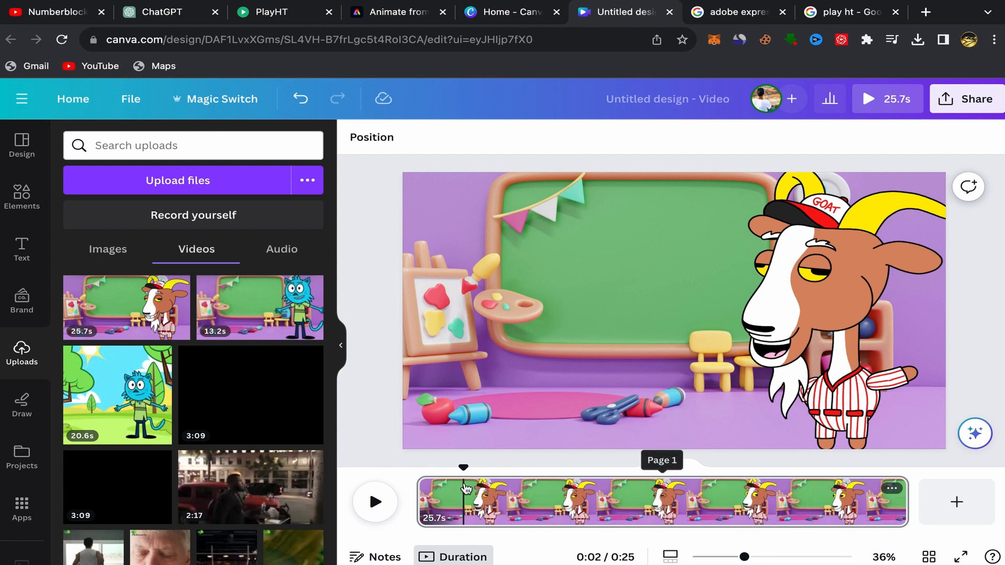
{"action": "left_click", "coordinate": [893, 492]}
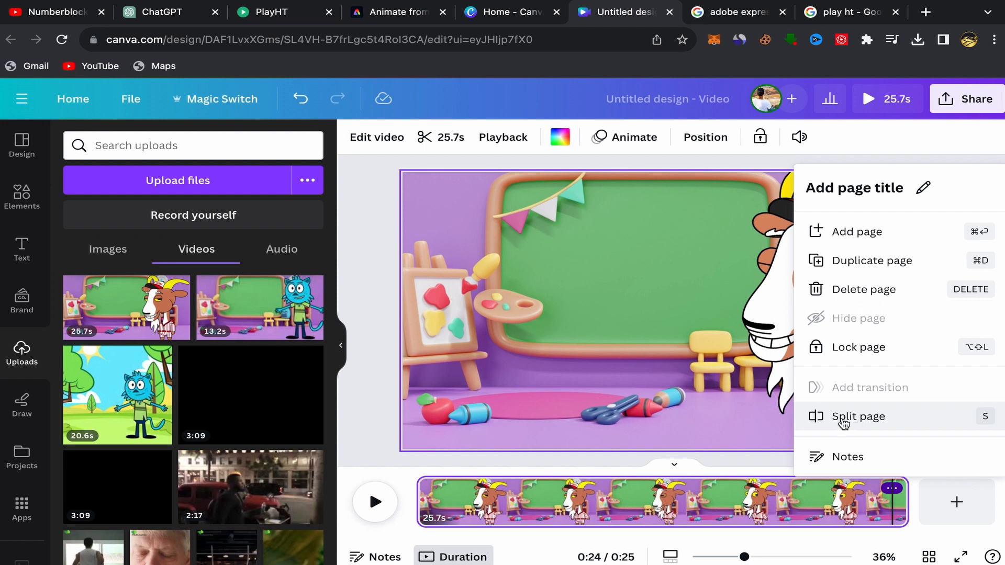
{"action": "left_click", "coordinate": [413, 503]}
{"action": "left_click", "coordinate": [375, 504]}
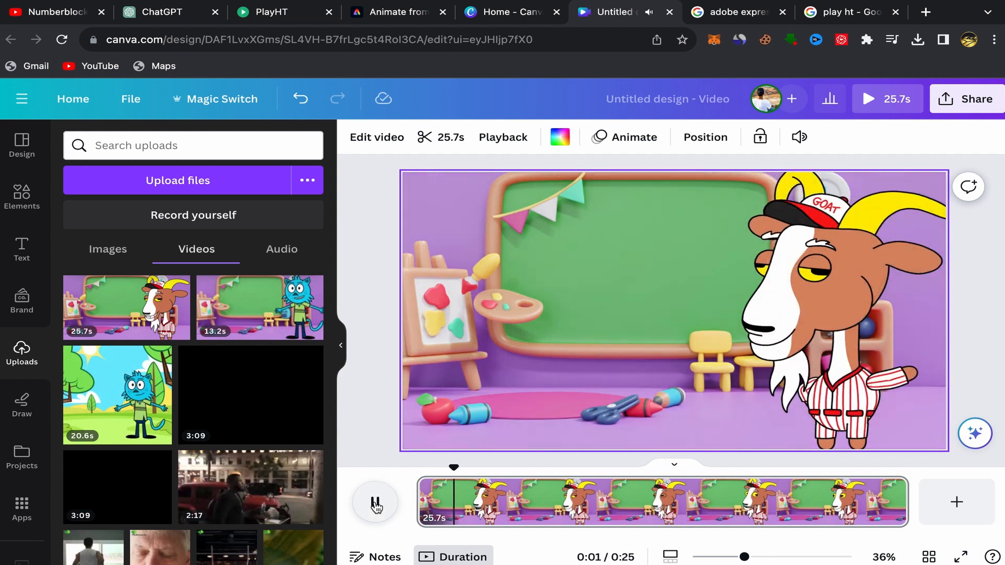
{"action": "left_click", "coordinate": [375, 503]}
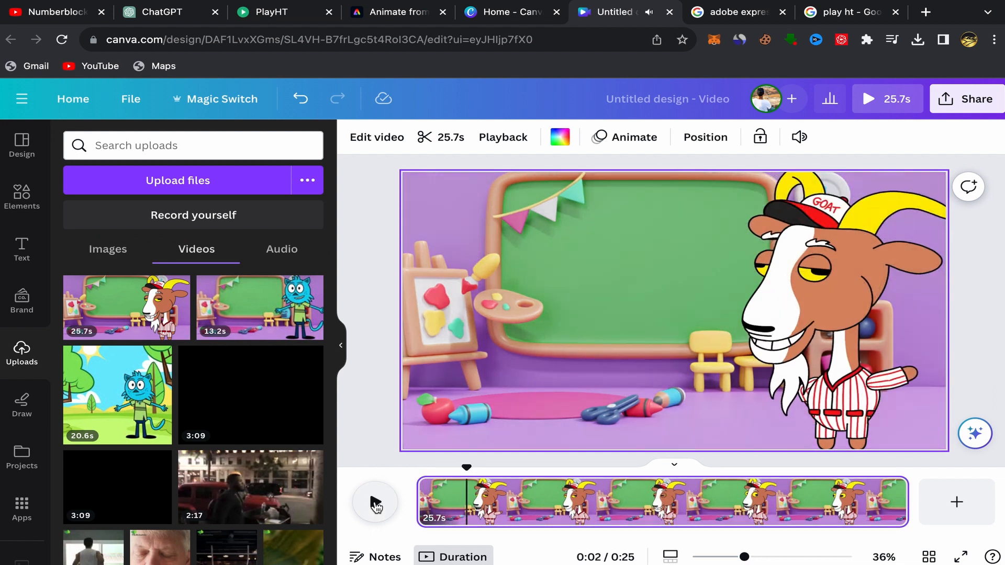
{"action": "left_click", "coordinate": [894, 490]}
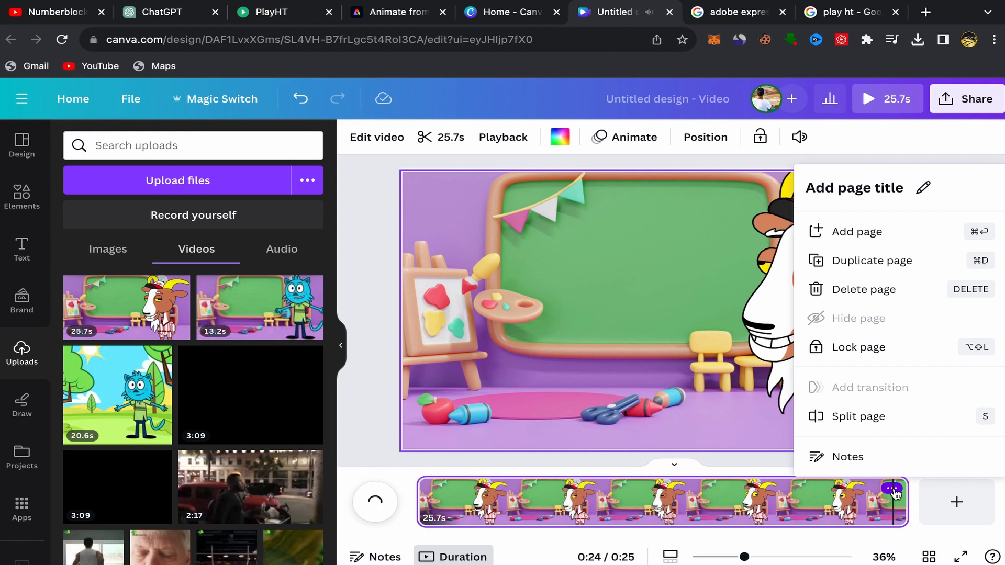
Play the timeline from the beginning and split the page about 2.3 seconds in
{"action": "left_click", "coordinate": [403, 498]}
{"action": "left_click", "coordinate": [375, 501]}
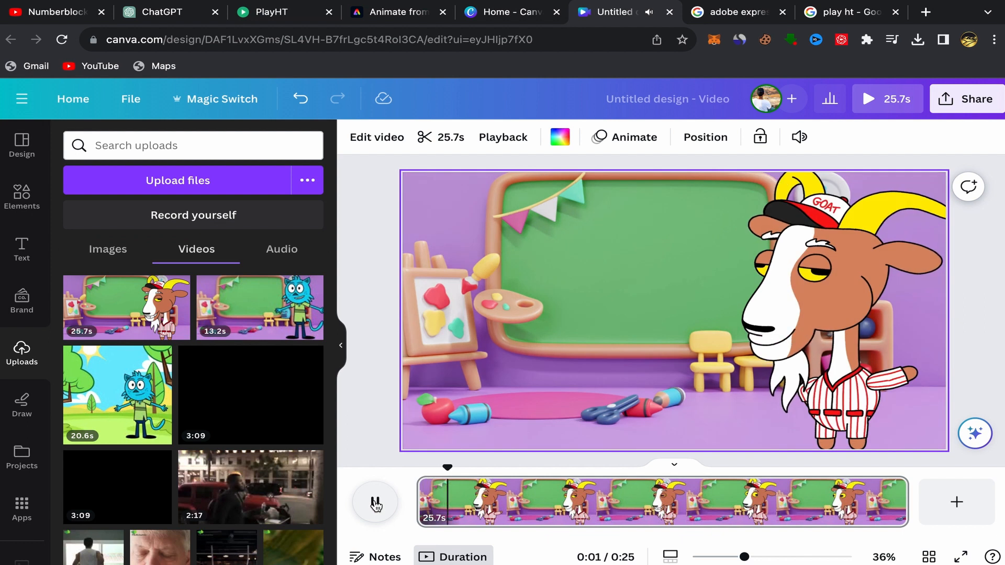
{"action": "left_click", "coordinate": [460, 492]}
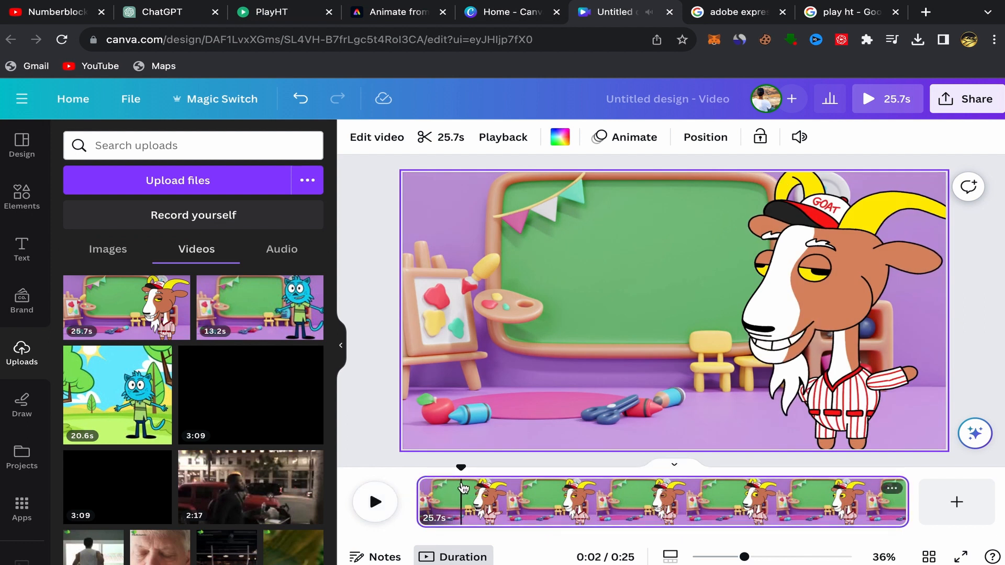
{"action": "right_click", "coordinate": [461, 486]}
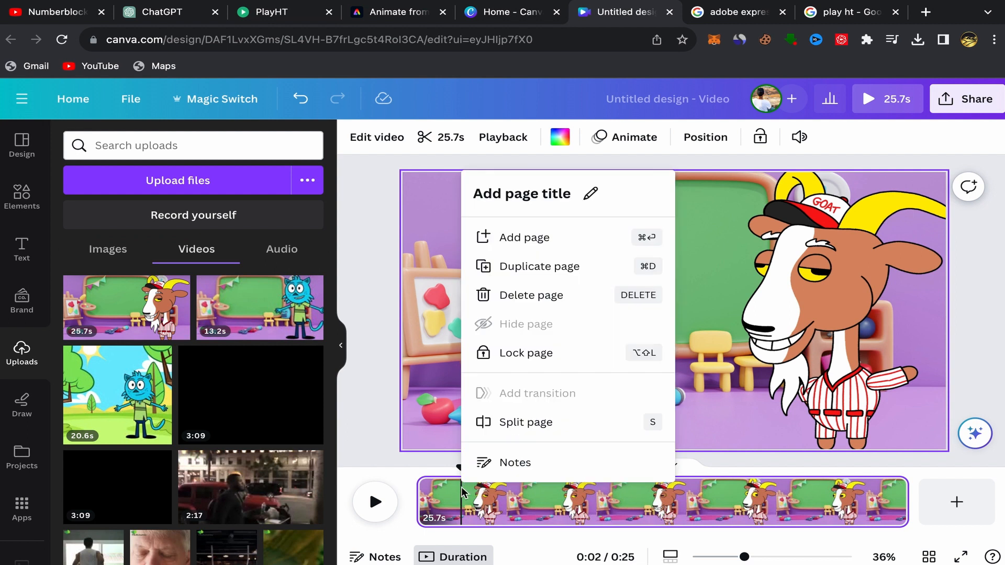
{"action": "left_click", "coordinate": [507, 425]}
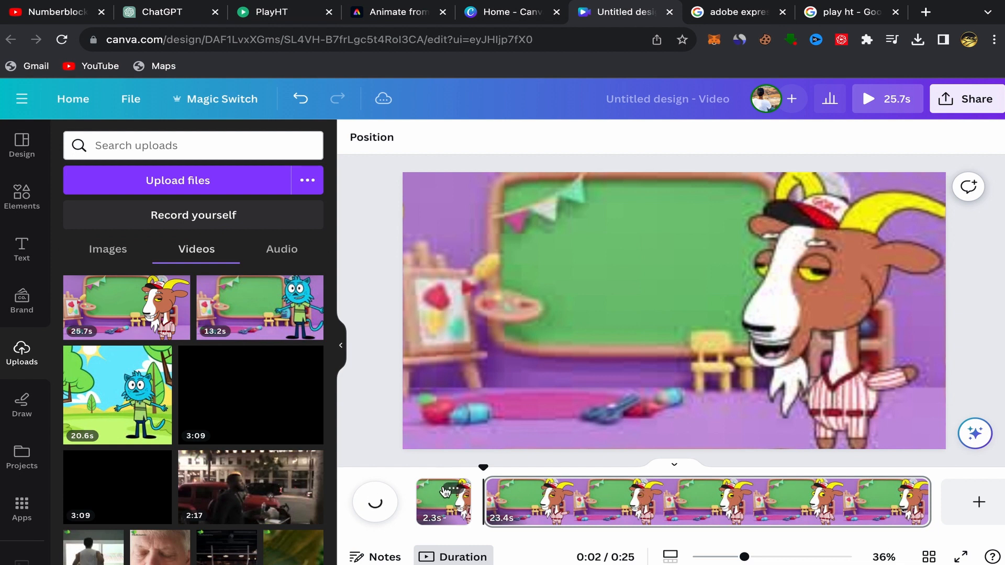
Play the short opening page from its start to check the split section
{"action": "left_click", "coordinate": [430, 501]}
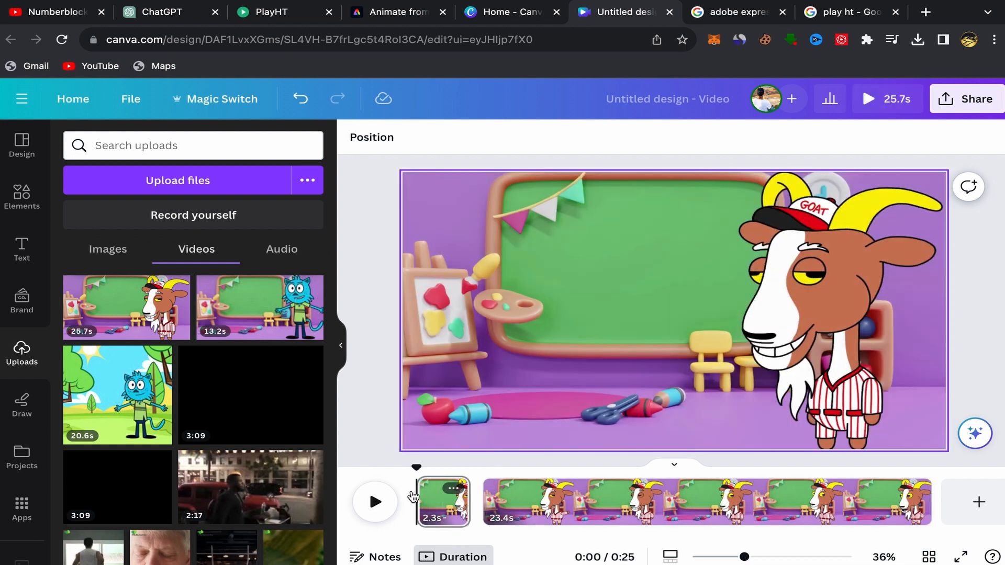
{"action": "left_click", "coordinate": [376, 501]}
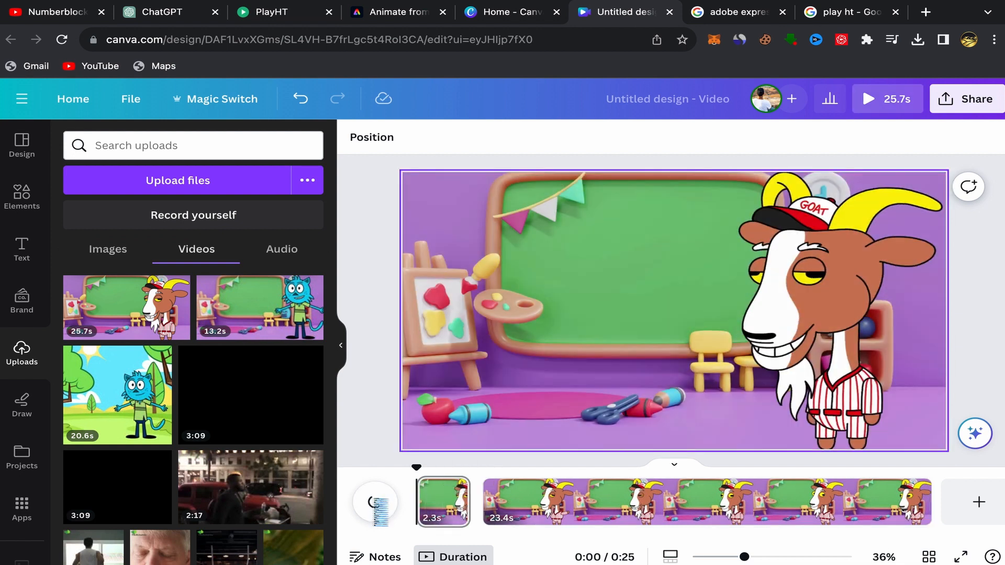
{"action": "left_click", "coordinate": [376, 504]}
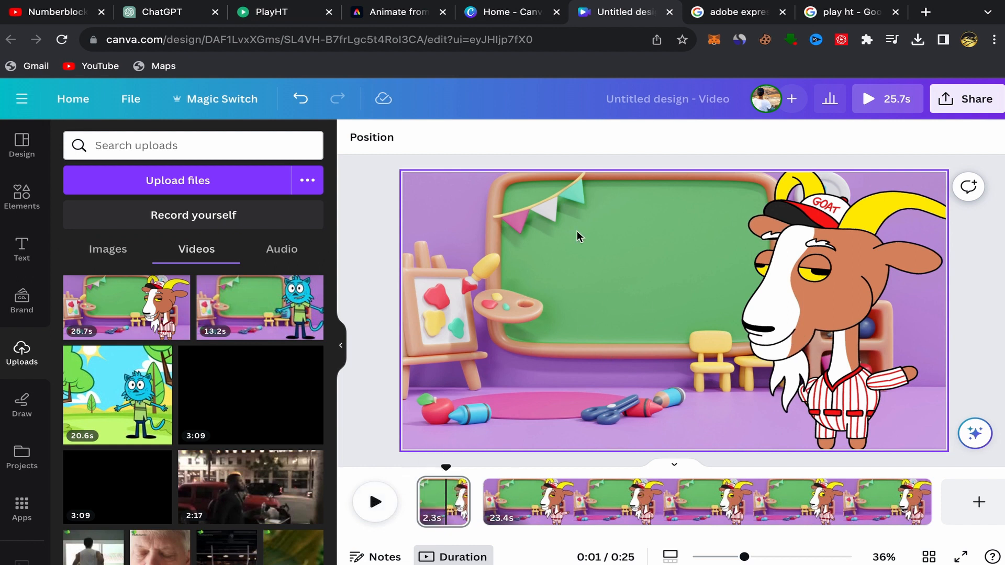
Search the elements library for "finger" and narrow the results to graphics
{"action": "left_click", "coordinate": [16, 202]}
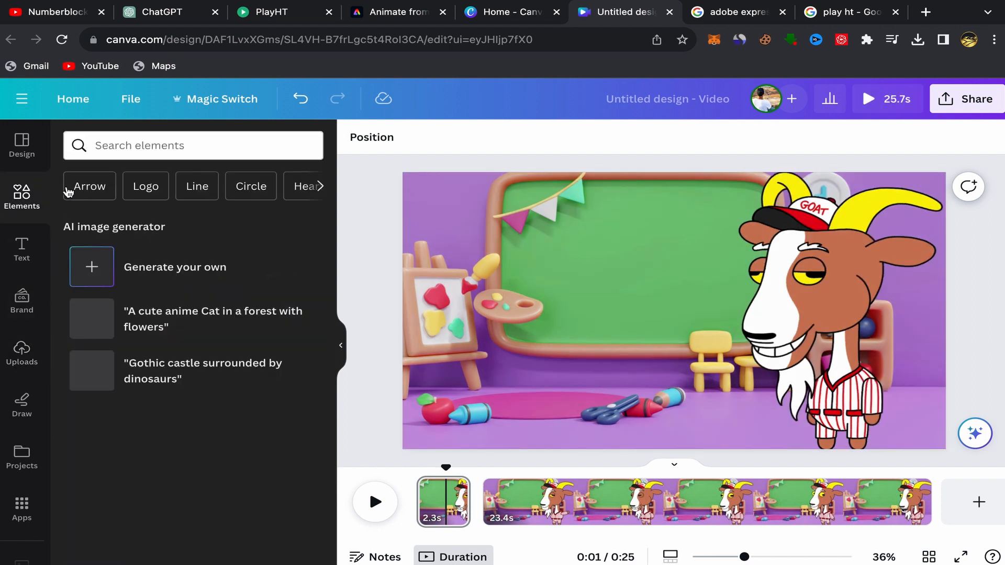
{"action": "left_click", "coordinate": [107, 151]}
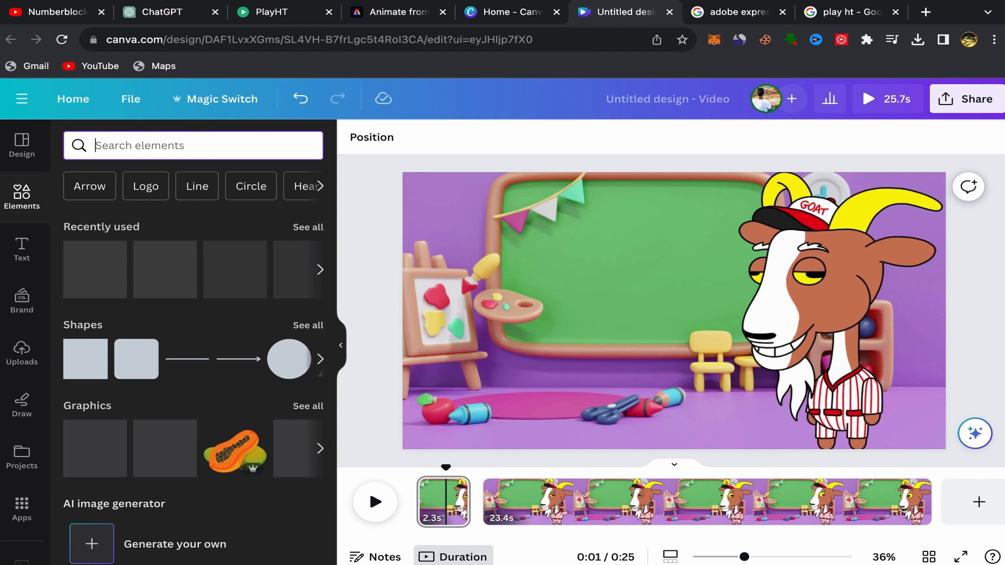
{"action": "type", "text": "fing"}
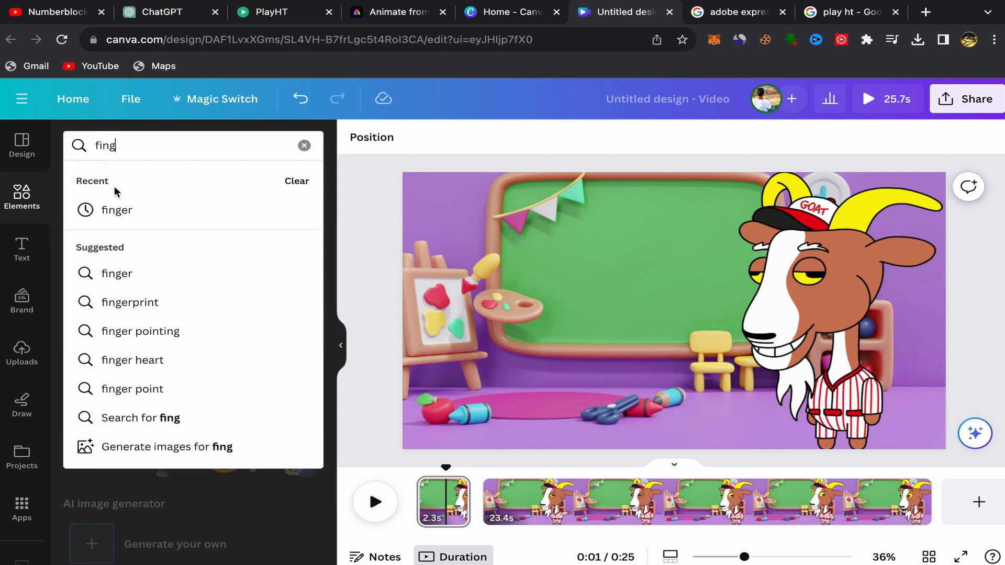
{"action": "left_click", "coordinate": [116, 210]}
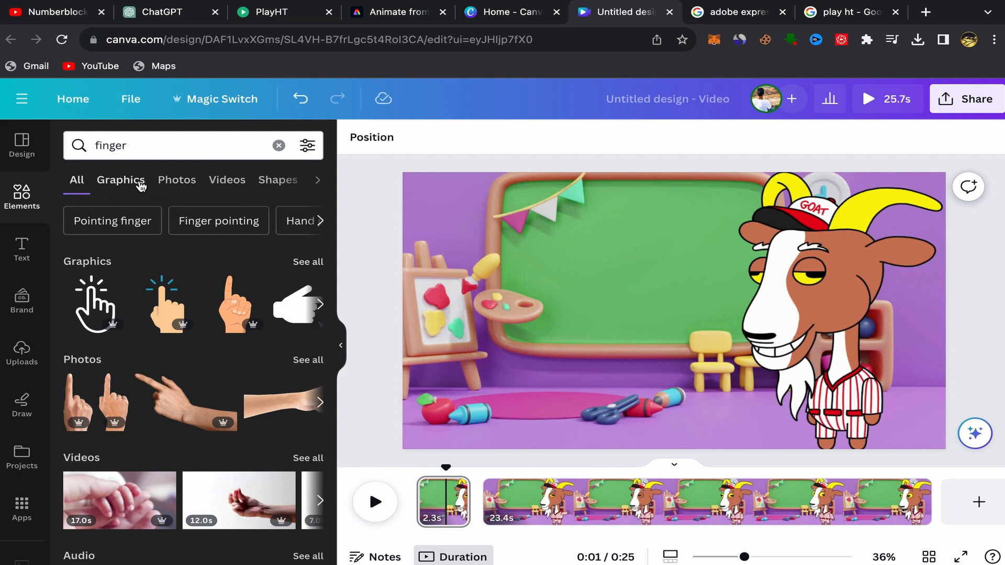
{"action": "left_click", "coordinate": [122, 183]}
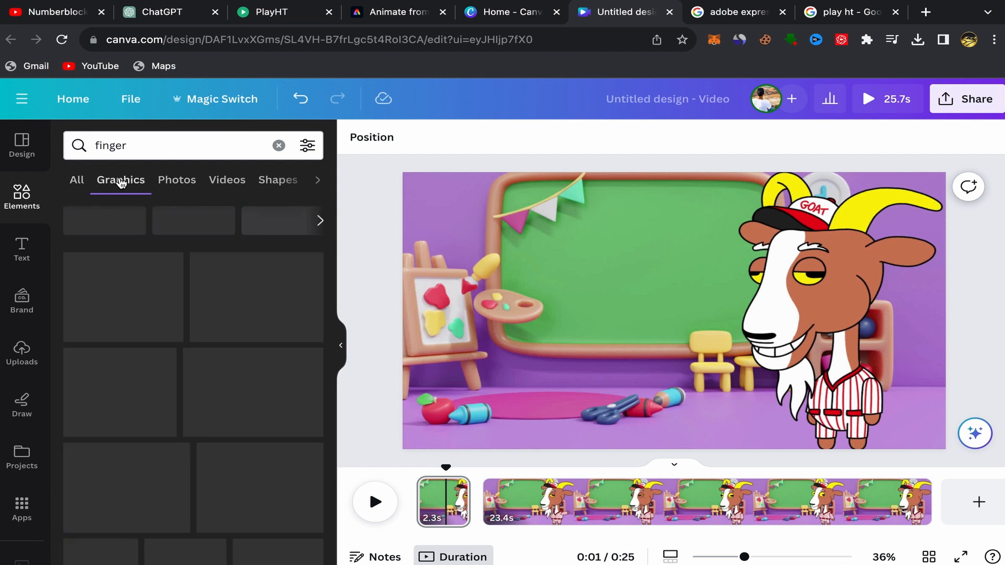
Add the open hand graphic with animal puppets on its five fingers to the opening page
{"action": "scroll", "coordinate": [229, 306], "scroll_direction": "down", "scroll_amount": 3}
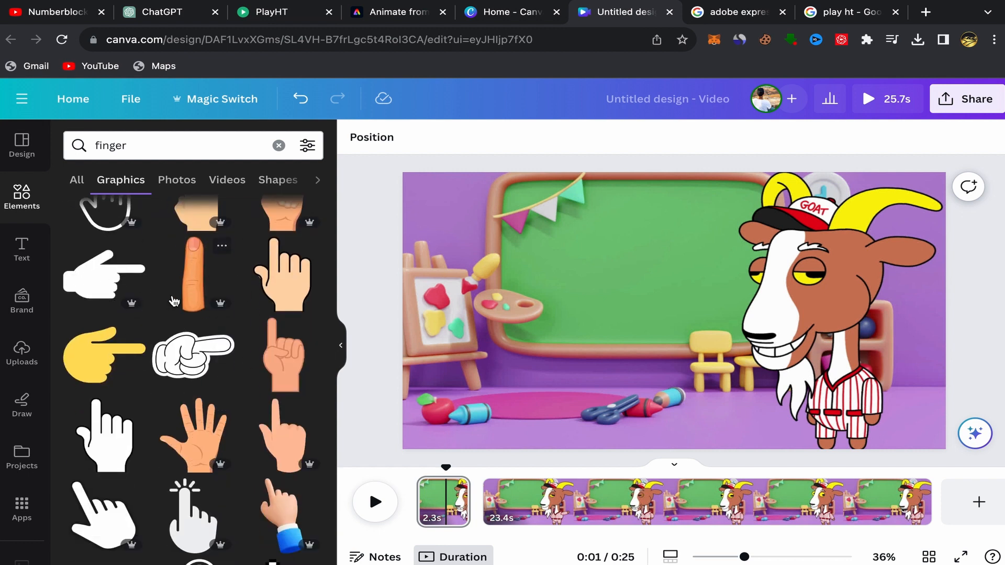
{"action": "scroll", "coordinate": [197, 335], "scroll_direction": "down", "scroll_amount": 4}
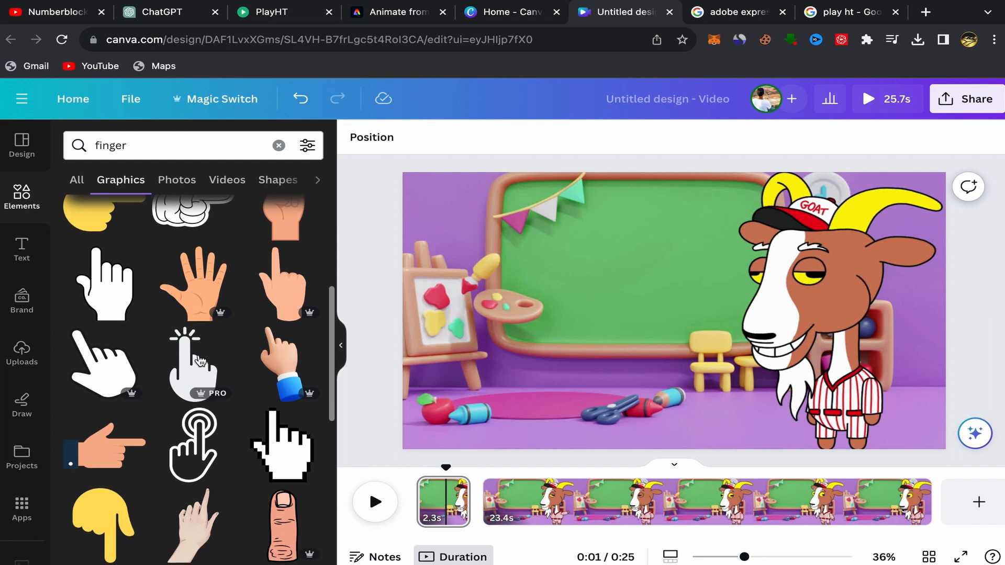
{"action": "scroll", "coordinate": [204, 394], "scroll_direction": "down", "scroll_amount": 10}
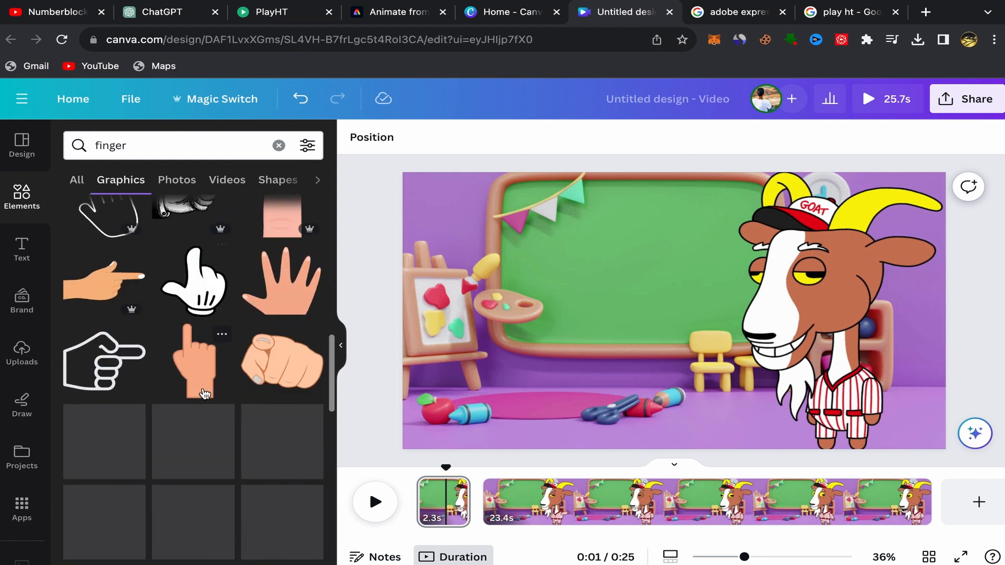
{"action": "scroll", "coordinate": [221, 401], "scroll_direction": "down", "scroll_amount": 4}
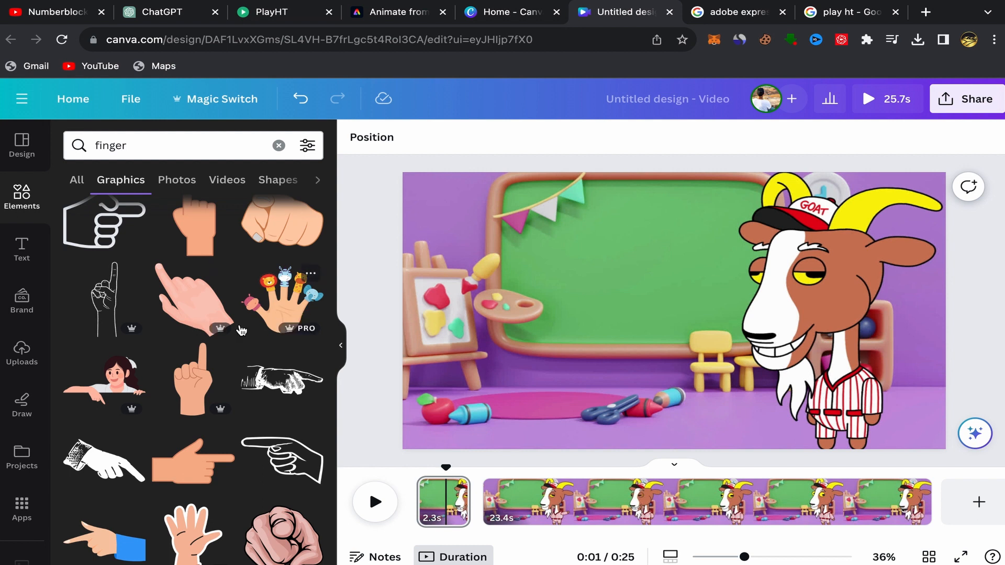
{"action": "scroll", "coordinate": [230, 374], "scroll_direction": "down", "scroll_amount": 3}
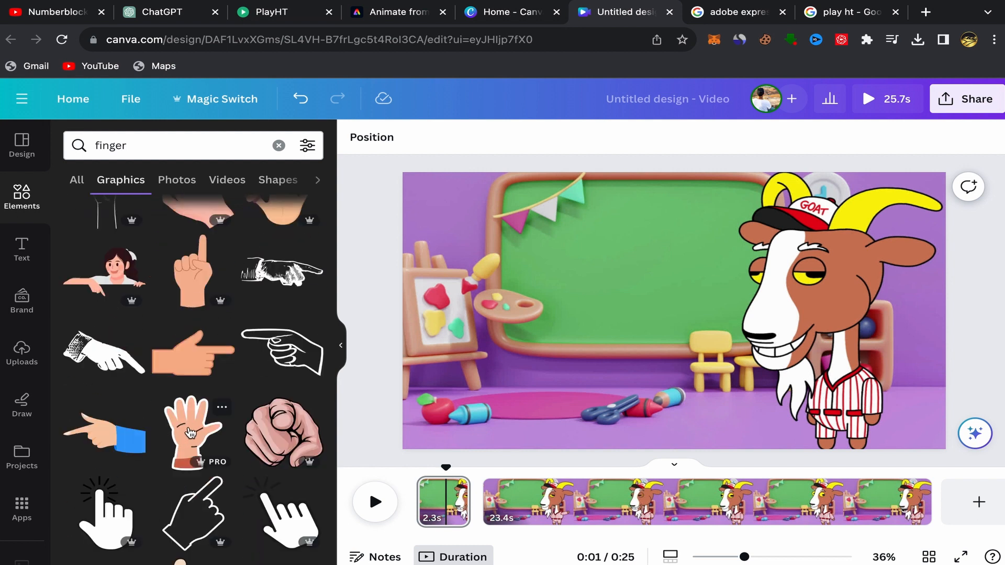
{"action": "scroll", "coordinate": [231, 385], "scroll_direction": "up", "scroll_amount": 4}
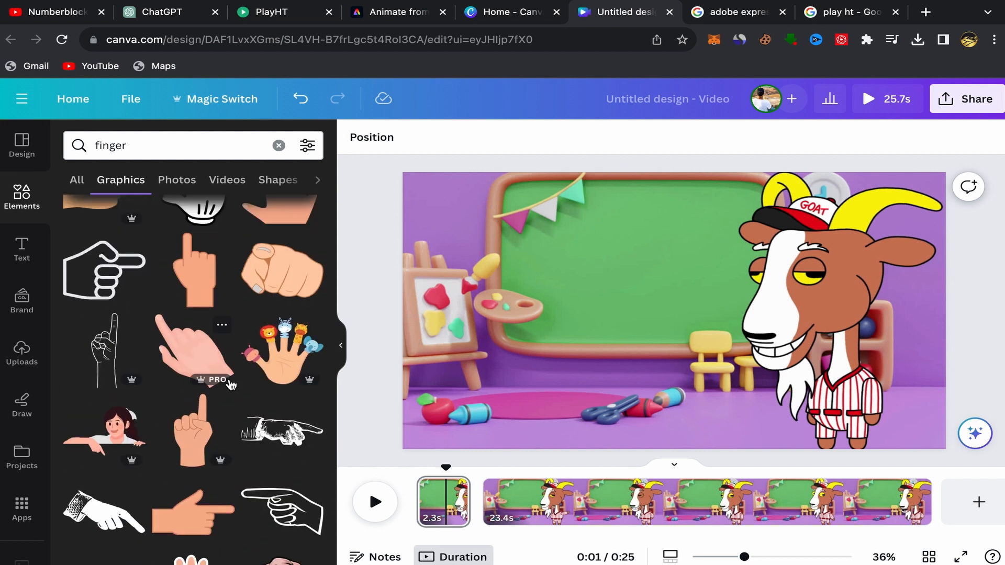
{"action": "left_click", "coordinate": [285, 362]}
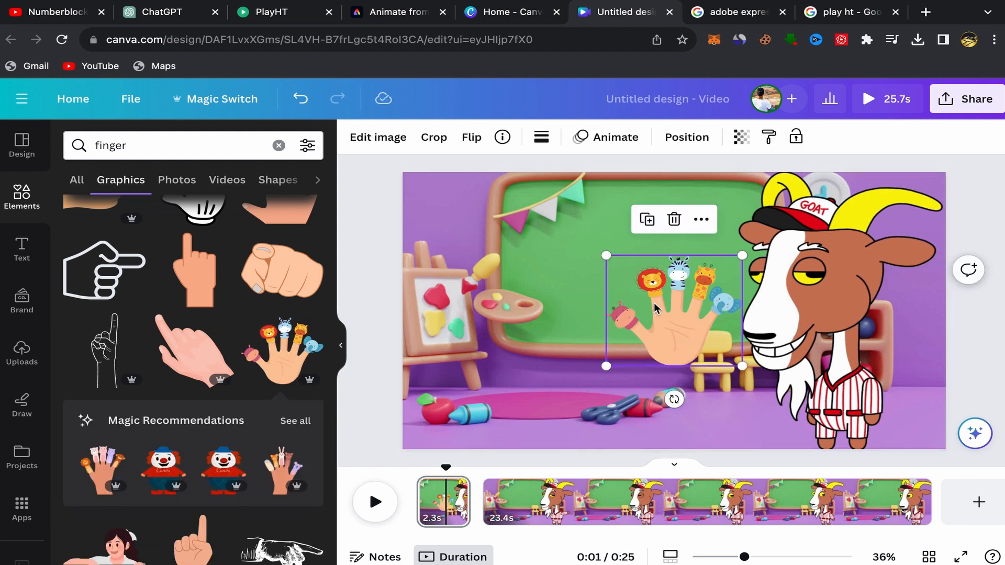
Enlarge the animal finger puppet hand and place it in the middle of the green chalkboard
{"action": "left_click_drag", "start_coordinate": [655, 306], "coordinate": [641, 284]}
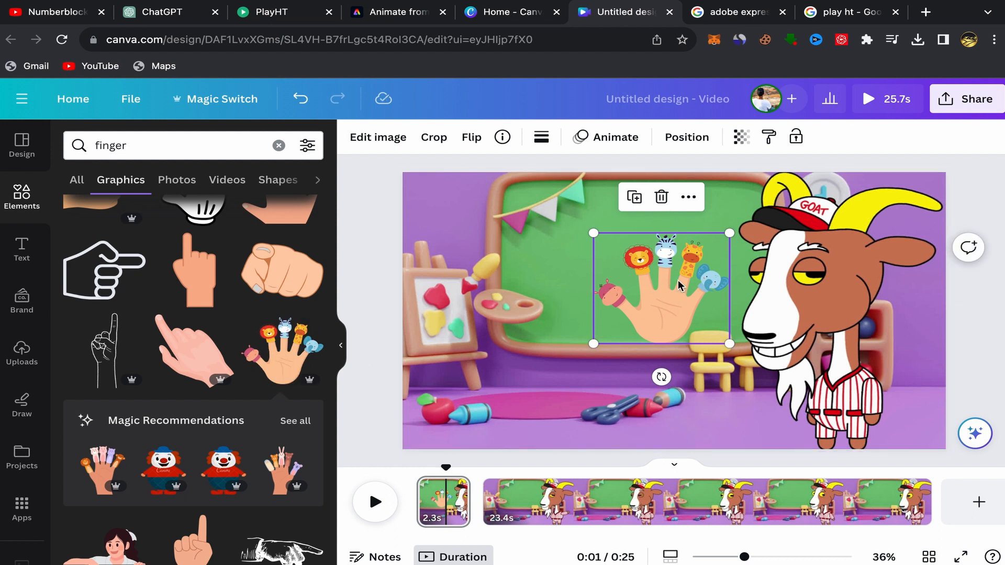
{"action": "left_click_drag", "start_coordinate": [667, 290], "coordinate": [664, 272]}
{"action": "left_click_drag", "start_coordinate": [591, 218], "coordinate": [543, 202]}
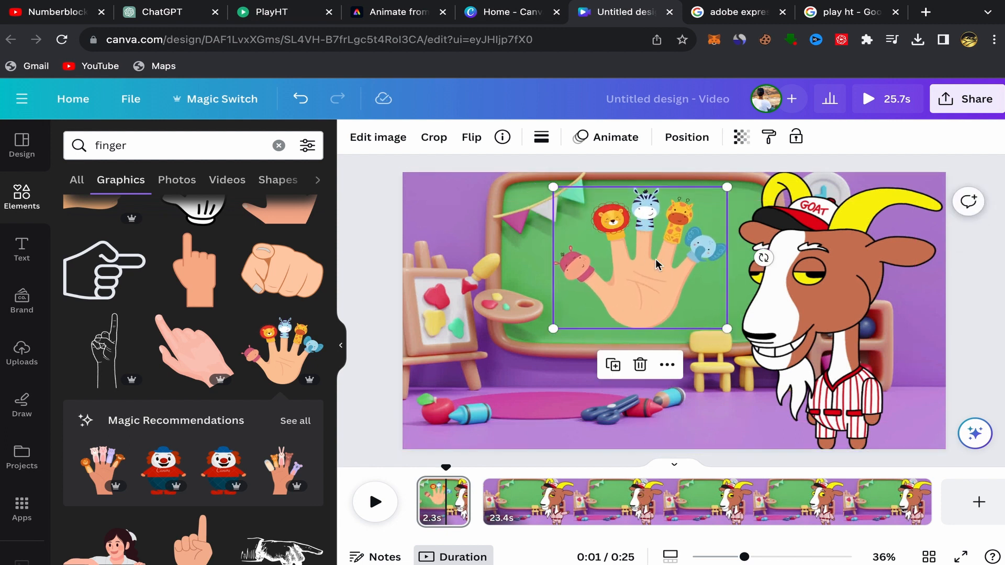
{"action": "left_click_drag", "start_coordinate": [651, 261], "coordinate": [645, 263]}
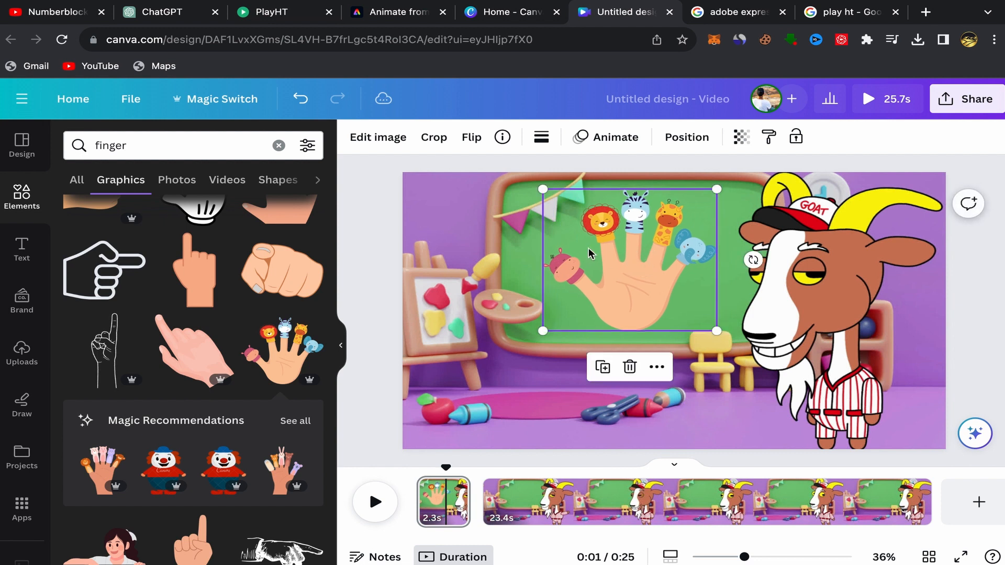
Apply the Tumble animation to the animal finger puppet hand on the opening page
{"action": "left_click", "coordinate": [600, 139]}
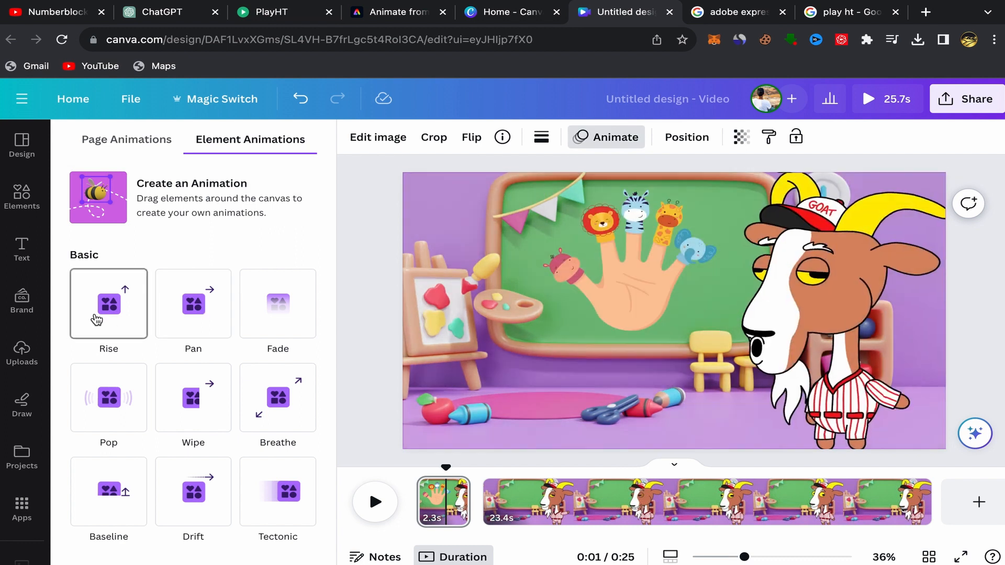
{"action": "scroll", "coordinate": [271, 303], "scroll_direction": "down", "scroll_amount": 3}
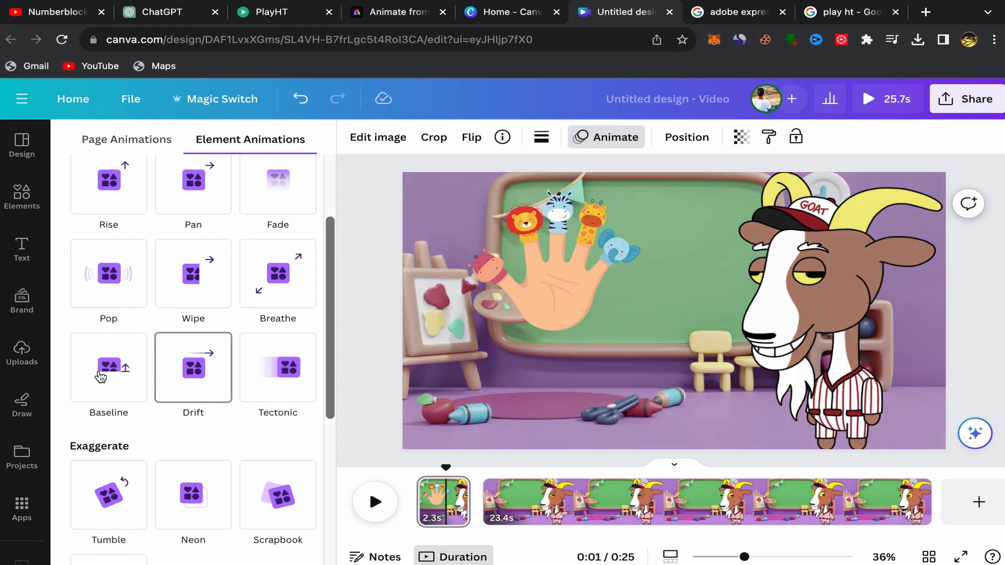
{"action": "scroll", "coordinate": [101, 377], "scroll_direction": "down", "scroll_amount": 5}
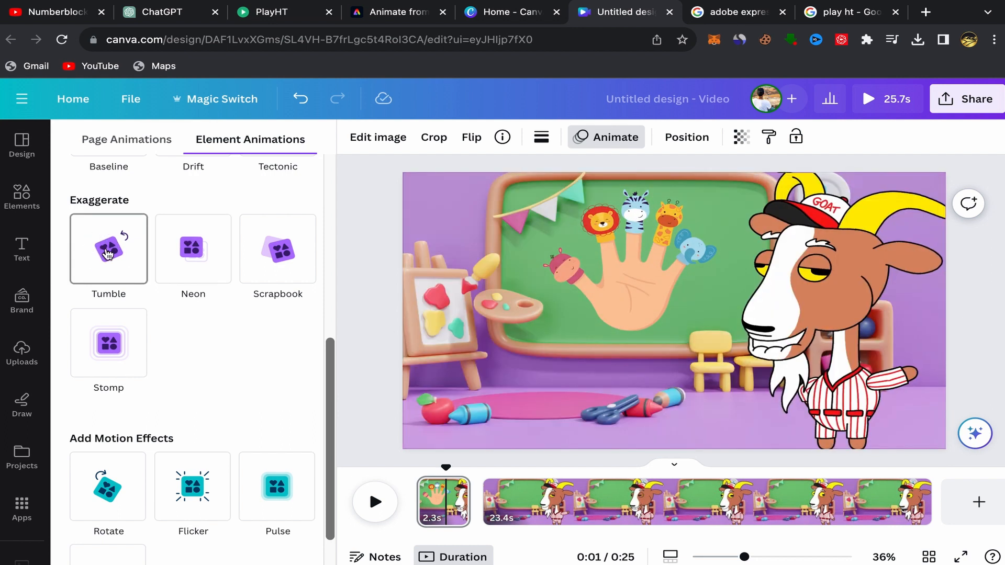
{"action": "left_click", "coordinate": [107, 255]}
Add the Pulse motion effect to the finger puppet hand at a reduced intensity and deselect the graphic
{"action": "scroll", "coordinate": [197, 303], "scroll_direction": "down", "scroll_amount": 5}
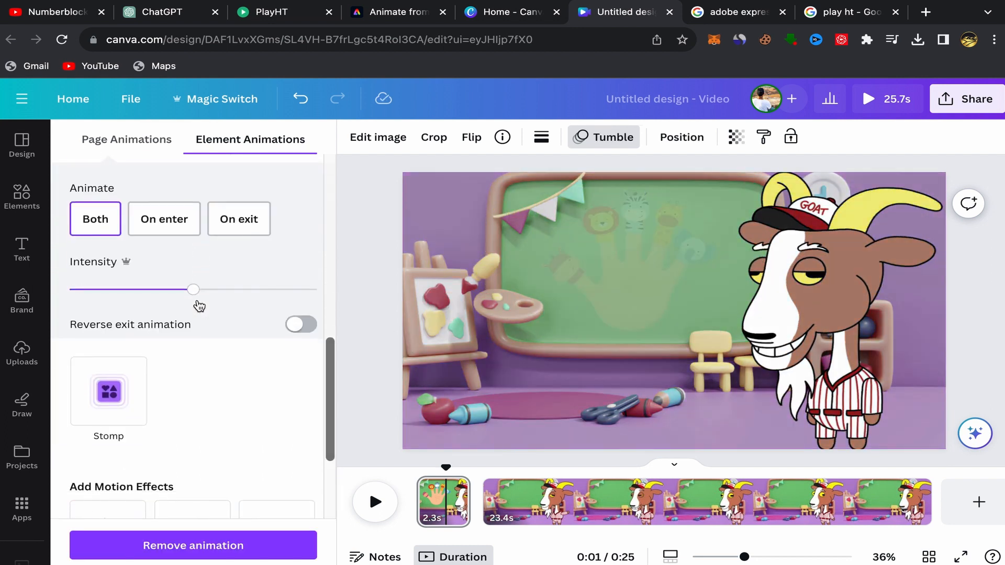
{"action": "scroll", "coordinate": [194, 308], "scroll_direction": "down", "scroll_amount": 2}
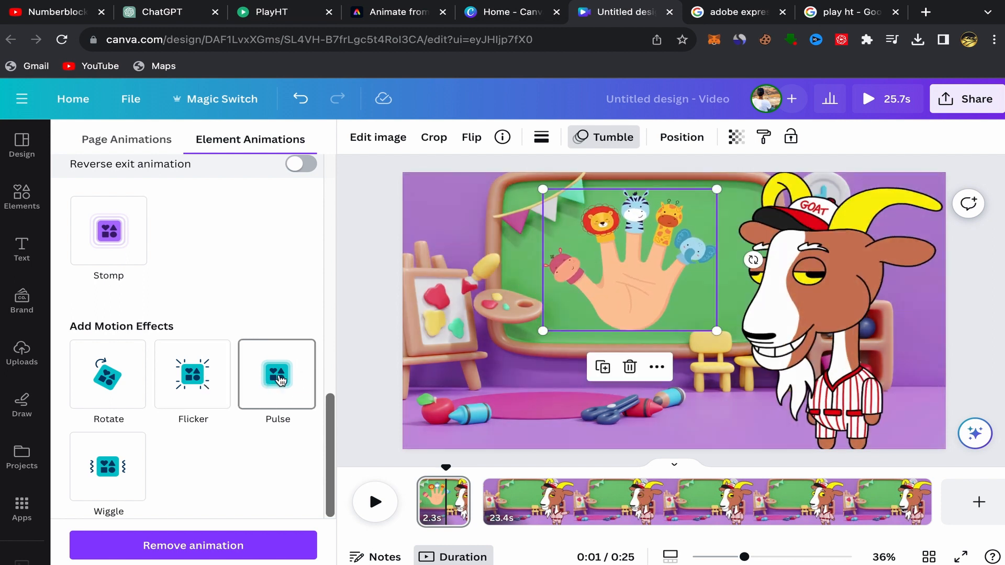
{"action": "left_click", "coordinate": [281, 376]}
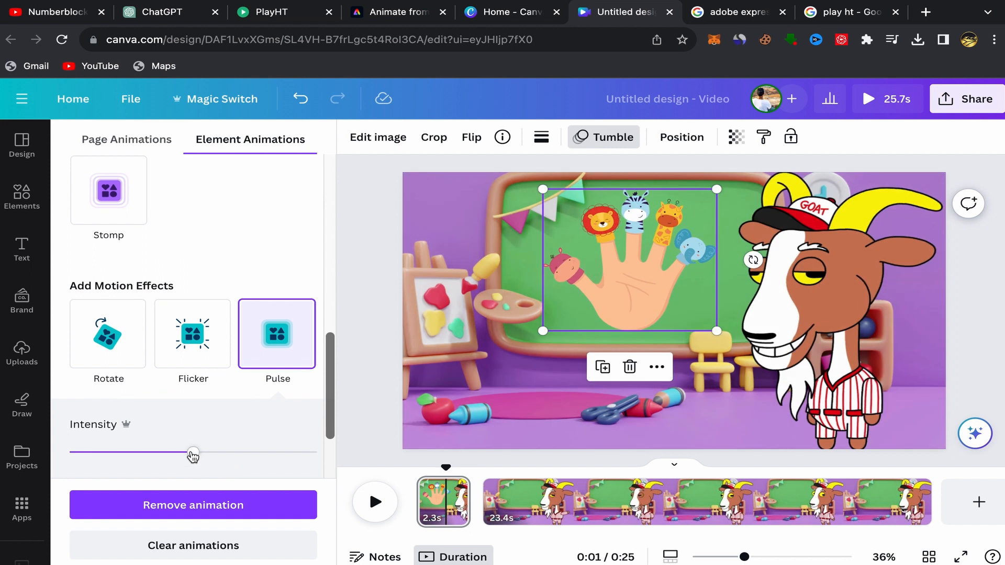
{"action": "left_click_drag", "start_coordinate": [193, 455], "coordinate": [143, 455]}
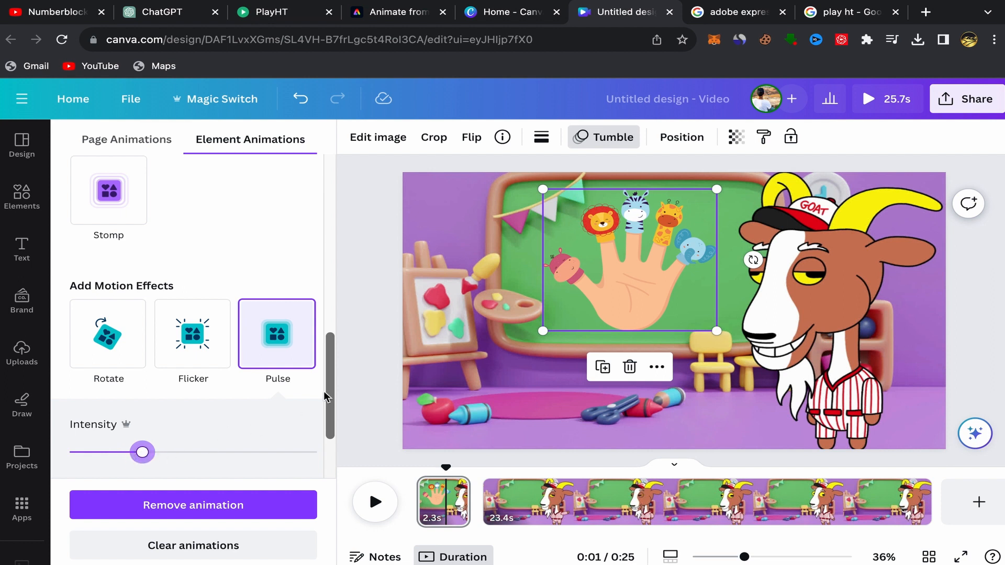
{"action": "left_click", "coordinate": [365, 351]}
{"action": "left_click", "coordinate": [365, 352]}
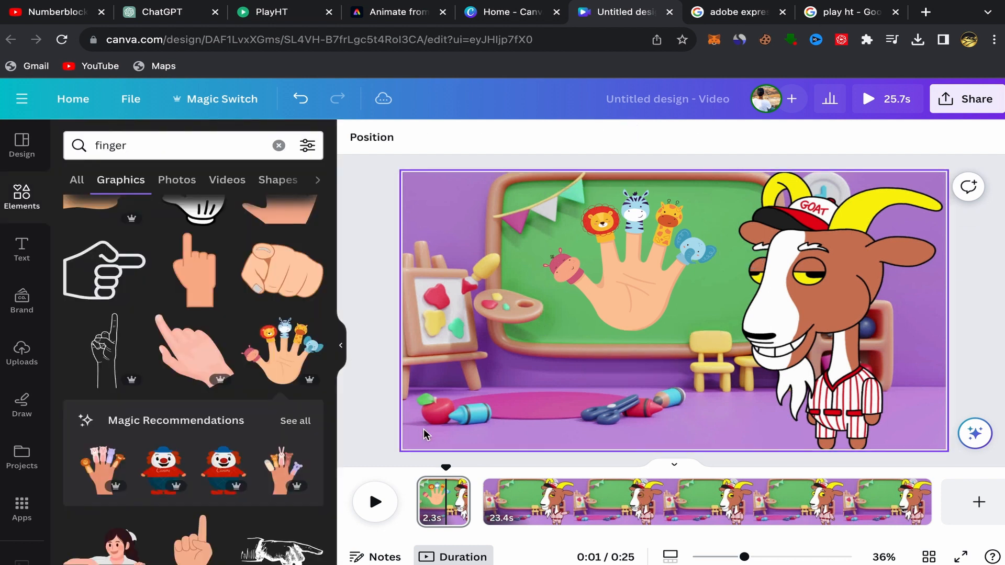
Play the opening page into the second page to check the animated hand against the goat's narration
{"action": "left_click", "coordinate": [419, 502]}
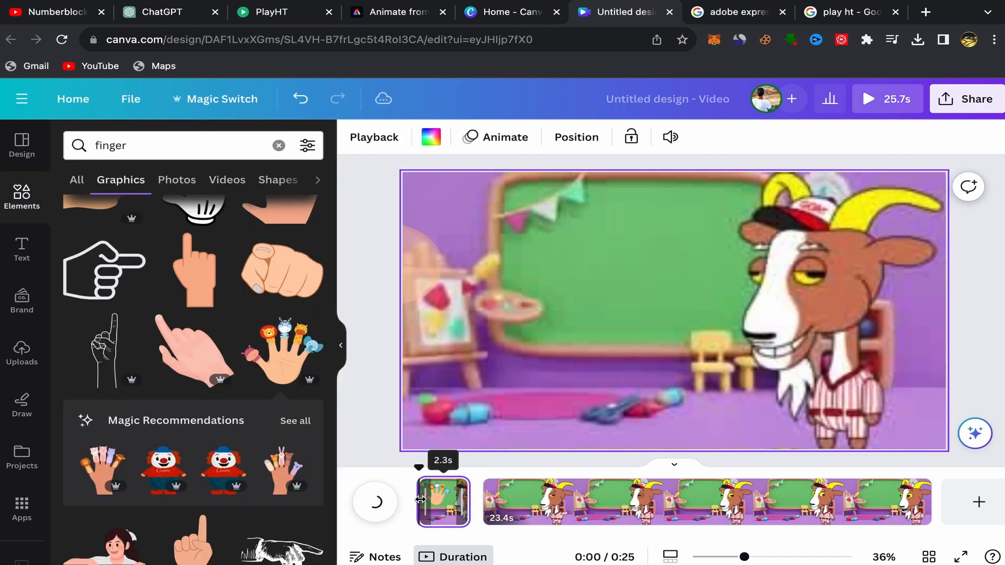
{"action": "left_click", "coordinate": [376, 503]}
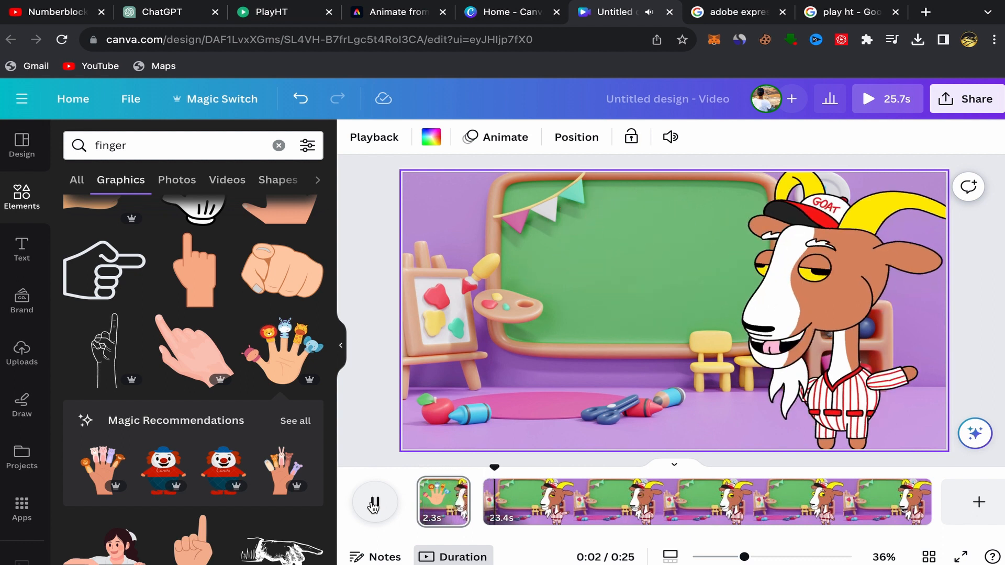
{"action": "left_click", "coordinate": [373, 504]}
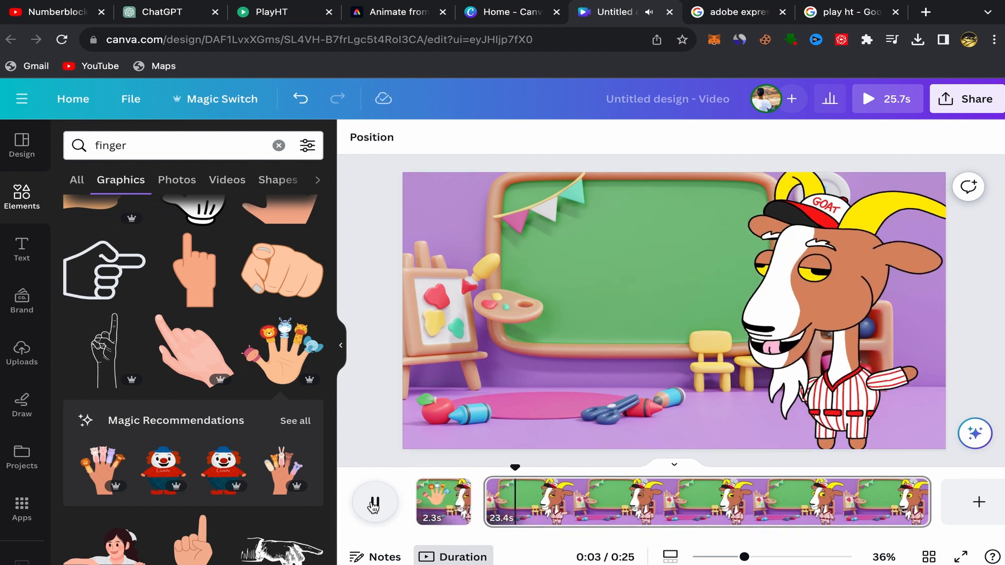
{"action": "left_click", "coordinate": [441, 510]}
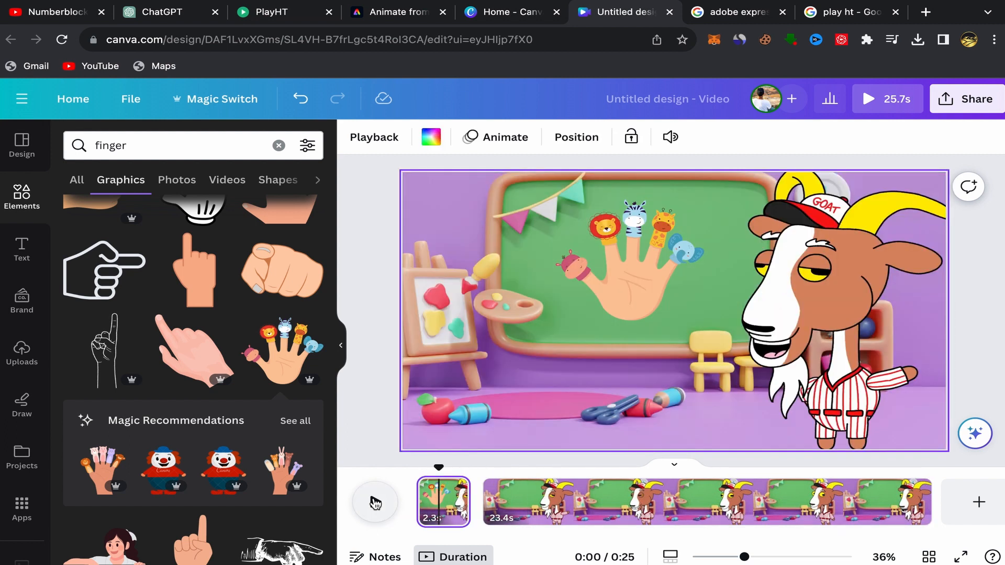
{"action": "left_click", "coordinate": [376, 503]}
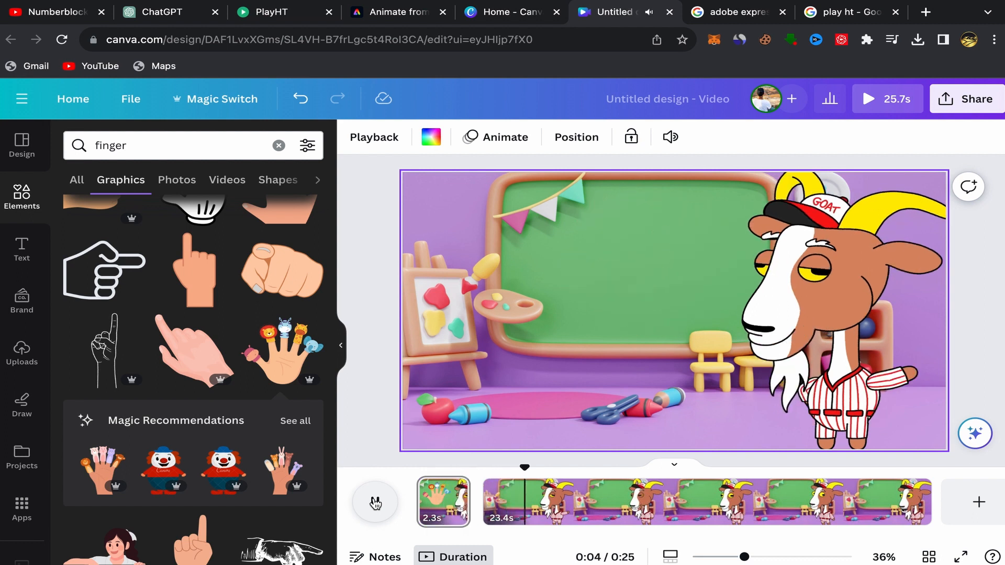
Replay the start of the second page and pause the playhead at 0:04
{"action": "left_click", "coordinate": [512, 496]}
{"action": "left_click", "coordinate": [510, 497]}
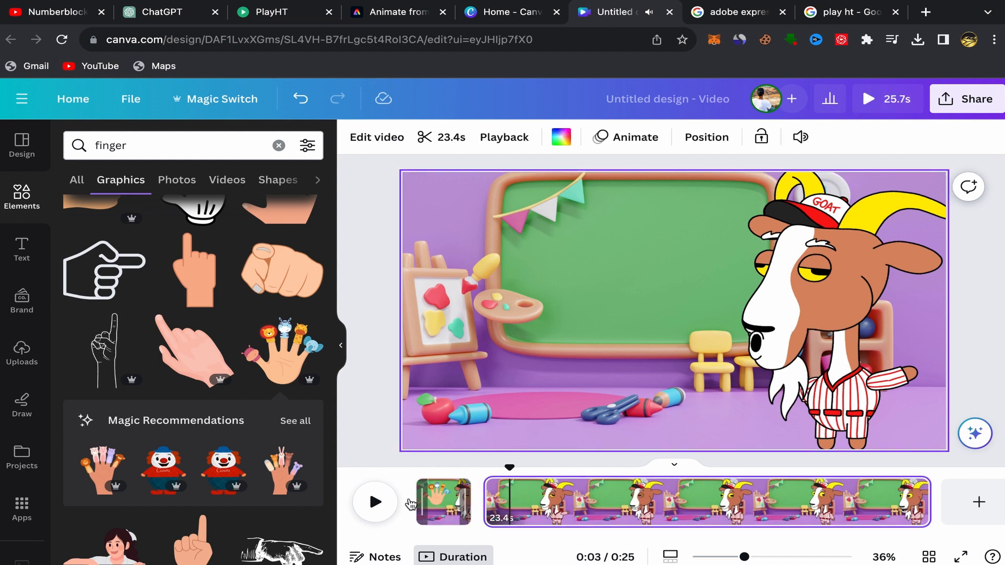
{"action": "left_click", "coordinate": [375, 502]}
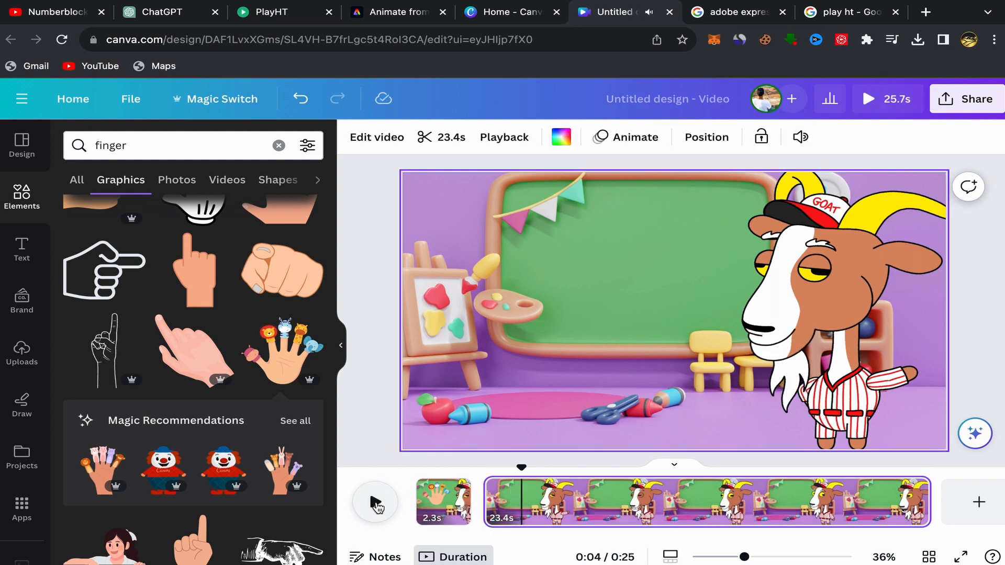
{"action": "left_click", "coordinate": [375, 502]}
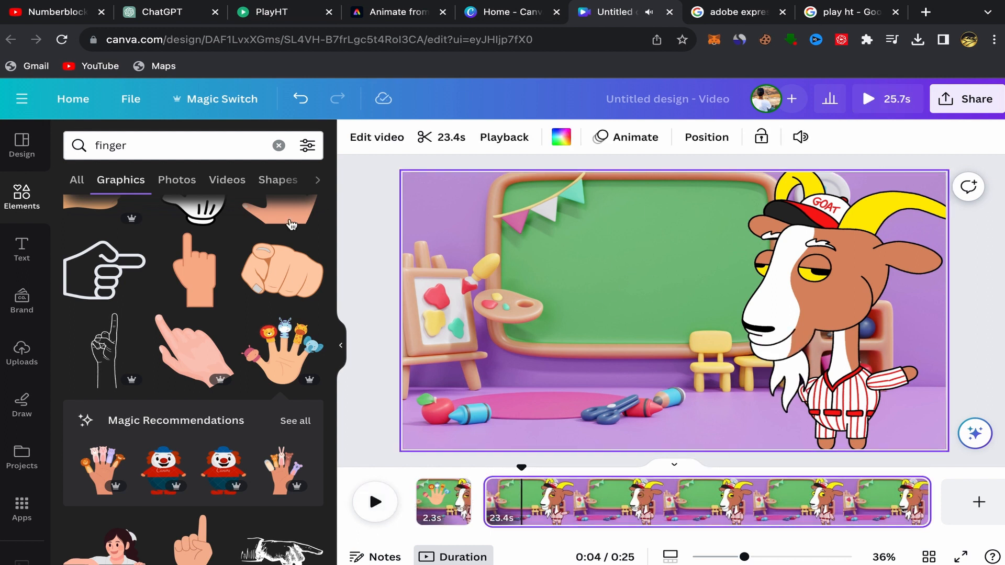
Search the elements library for "one" and narrow the results to graphics
{"action": "left_click", "coordinate": [278, 146]}
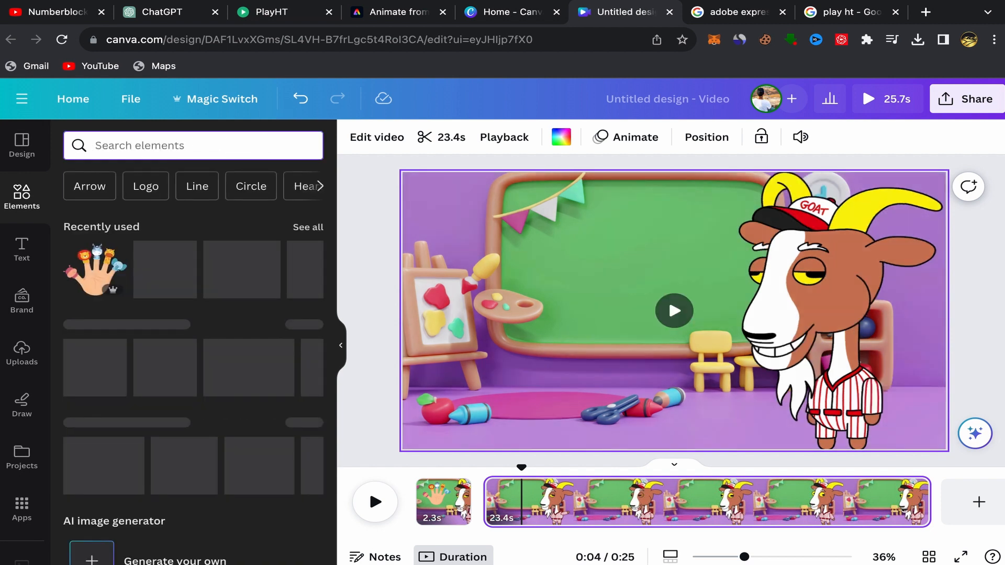
{"action": "type", "text": "one"}
{"action": "key", "text": "Return"}
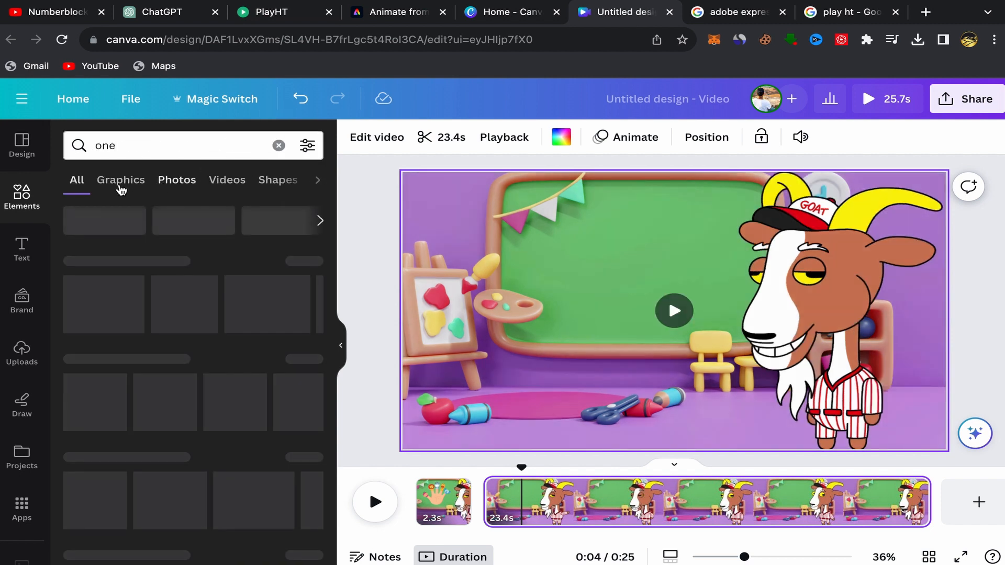
{"action": "left_click", "coordinate": [121, 183]}
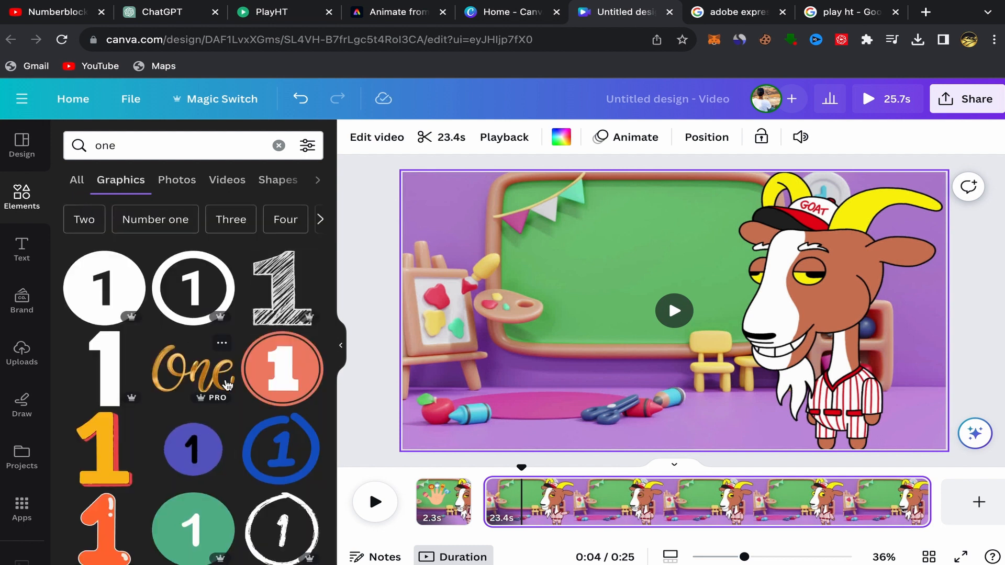
Add the purple number 1 on torn yellow paper to the second page, shrunk to fit the middle of the chalkboard
{"action": "scroll", "coordinate": [198, 376], "scroll_direction": "down", "scroll_amount": 4}
{"action": "scroll", "coordinate": [198, 375], "scroll_direction": "down", "scroll_amount": 3}
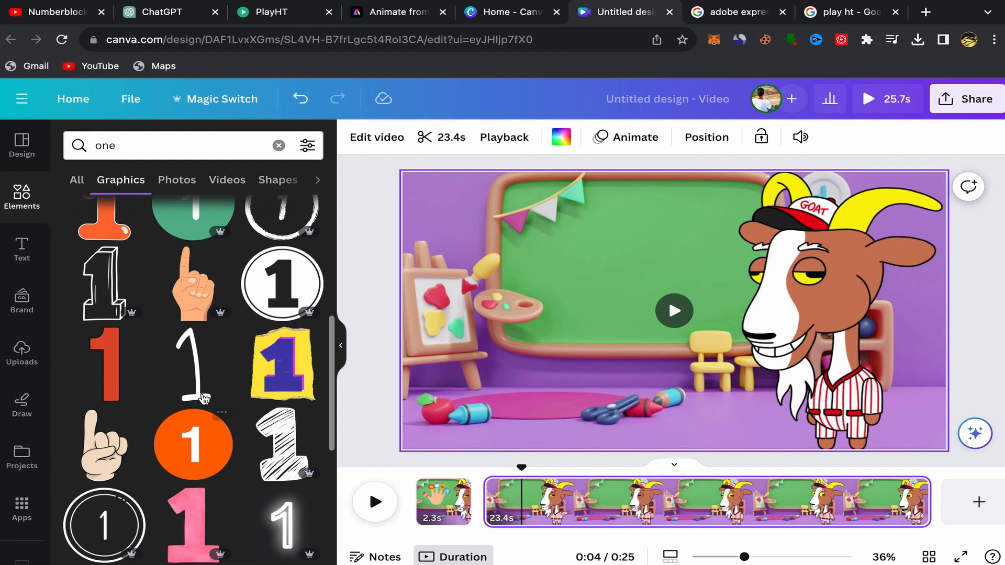
{"action": "scroll", "coordinate": [240, 377], "scroll_direction": "down", "scroll_amount": 3}
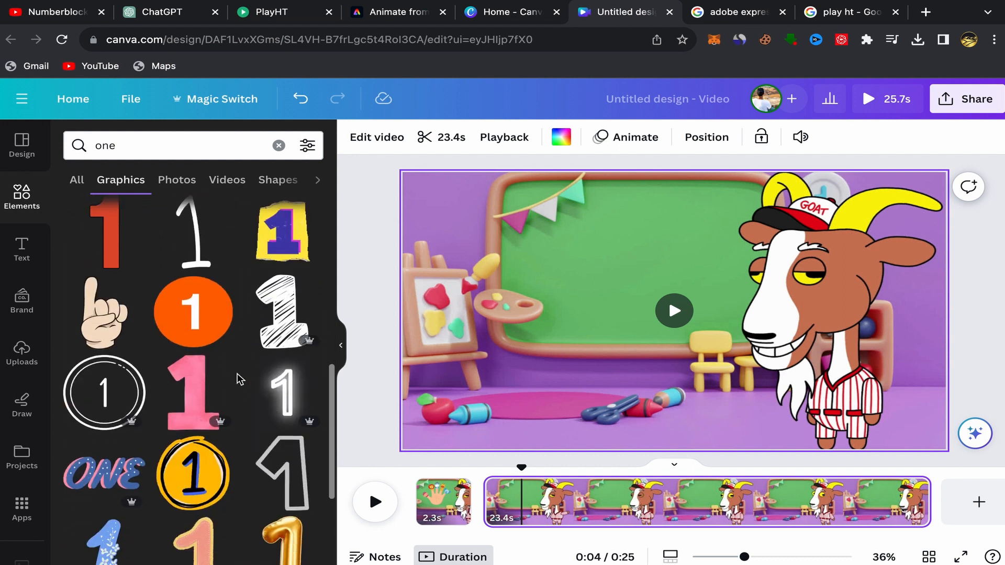
{"action": "scroll", "coordinate": [205, 411], "scroll_direction": "down", "scroll_amount": 5}
{"action": "scroll", "coordinate": [205, 411], "scroll_direction": "up", "scroll_amount": 5}
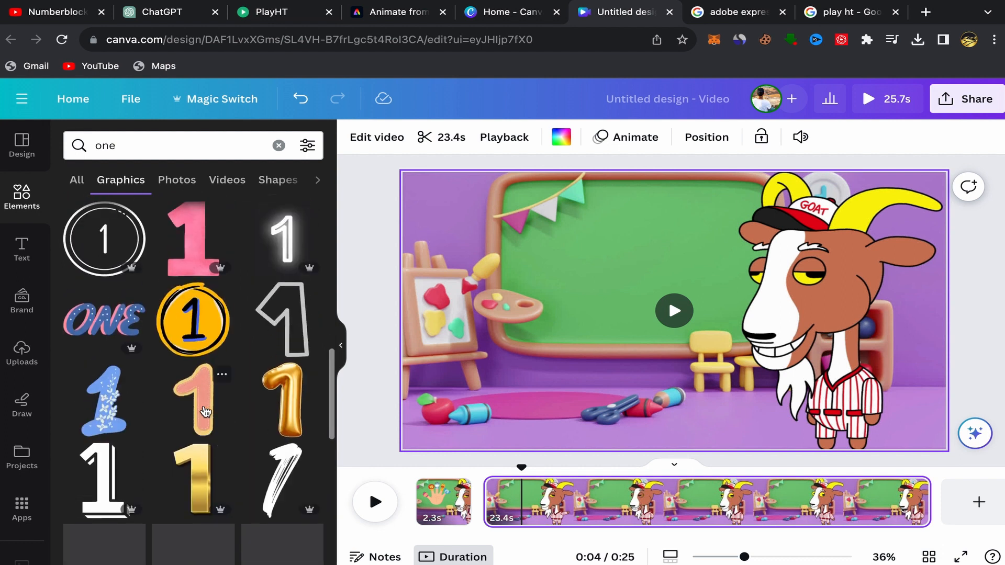
{"action": "scroll", "coordinate": [205, 411], "scroll_direction": "up", "scroll_amount": 3}
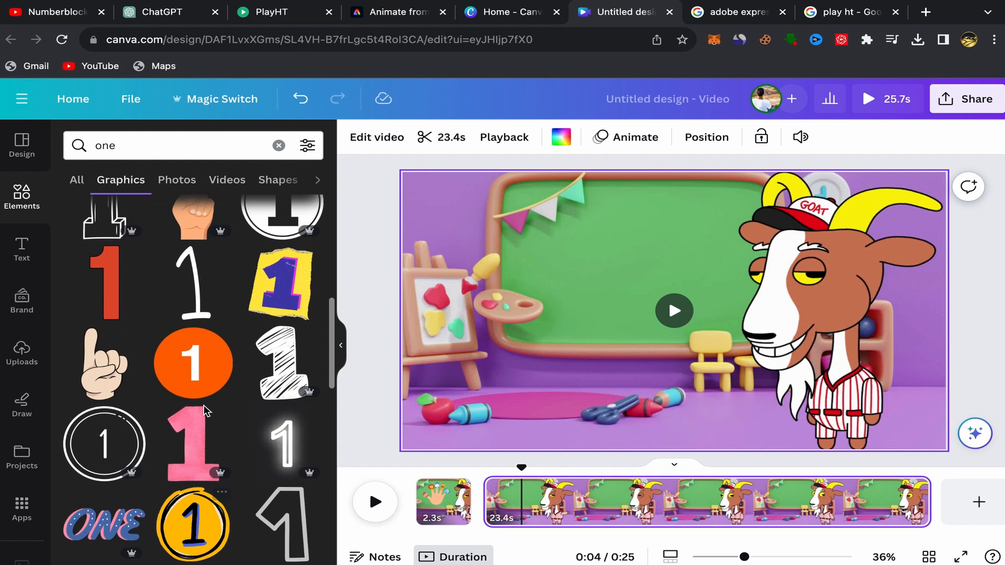
{"action": "left_click", "coordinate": [278, 285]}
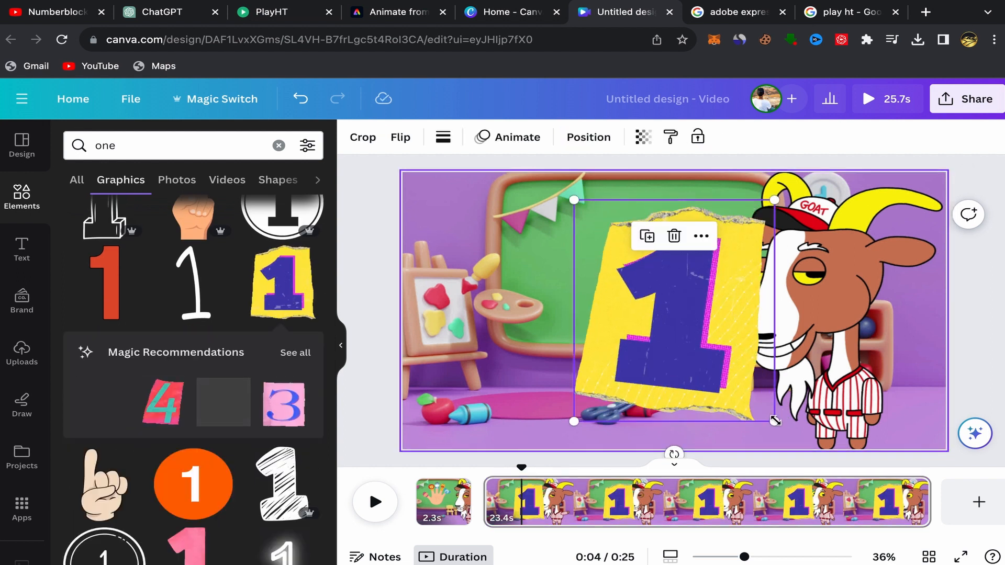
{"action": "left_click_drag", "start_coordinate": [776, 421], "coordinate": [694, 331]}
{"action": "left_click_drag", "start_coordinate": [651, 295], "coordinate": [653, 285]}
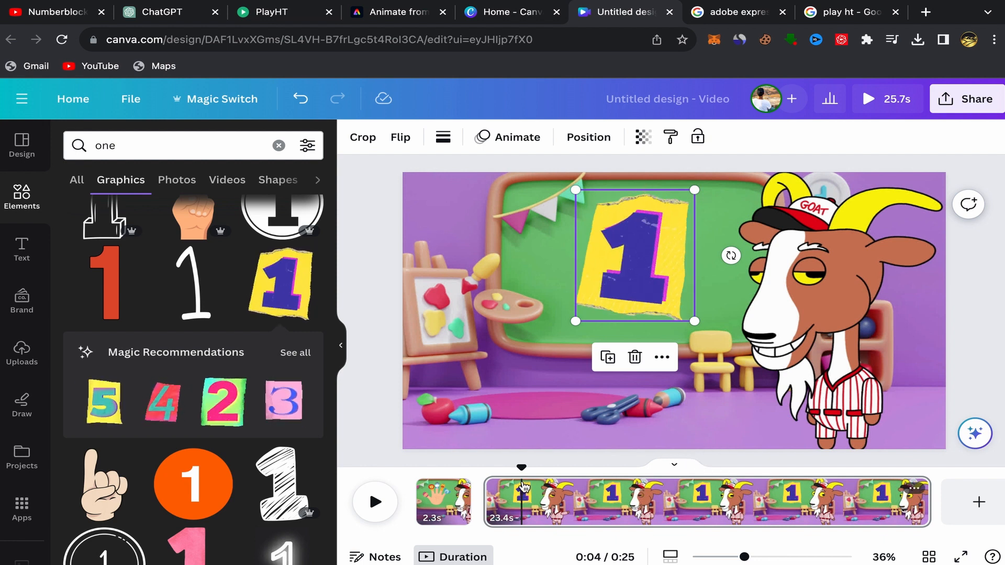
Split the second page at 0:04 and delete the number 1 graphic from the resulting third page
{"action": "right_click", "coordinate": [523, 488]}
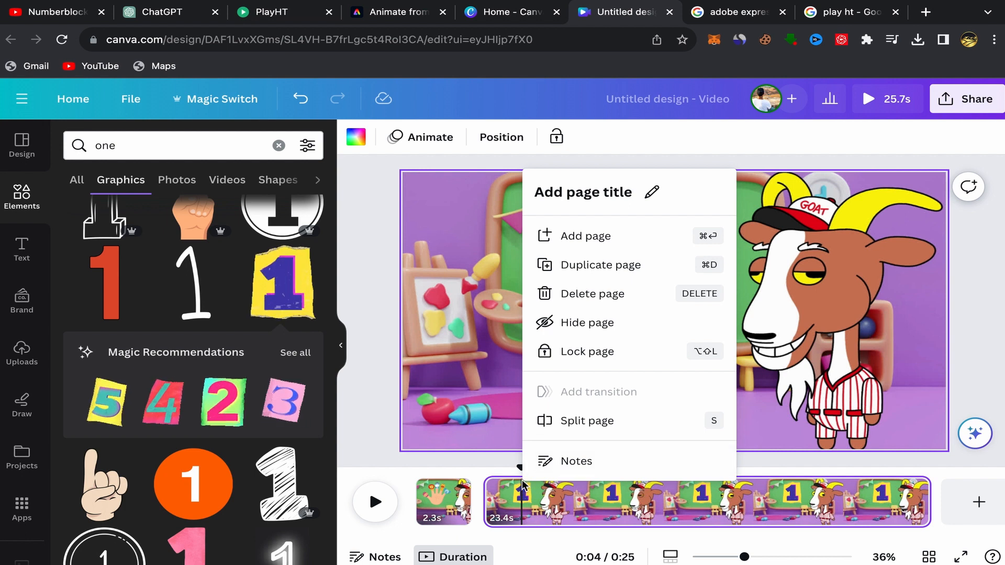
{"action": "left_click", "coordinate": [576, 421]}
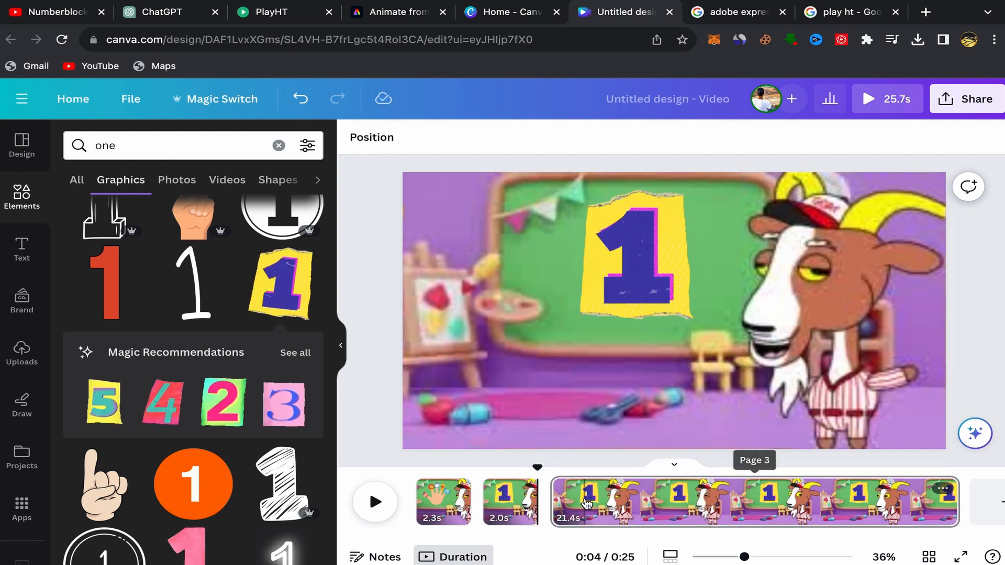
{"action": "left_click", "coordinate": [584, 503]}
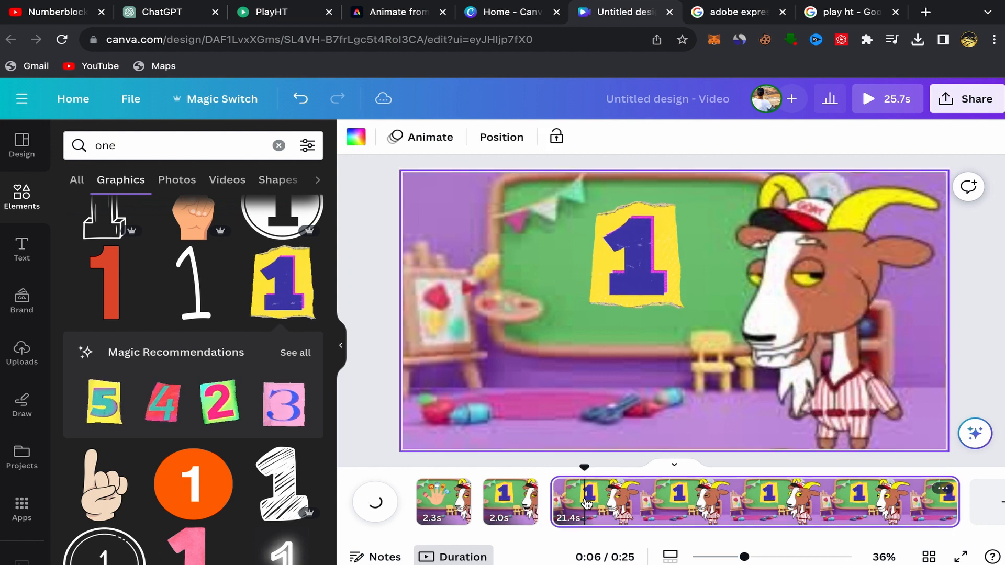
{"action": "left_click", "coordinate": [640, 284]}
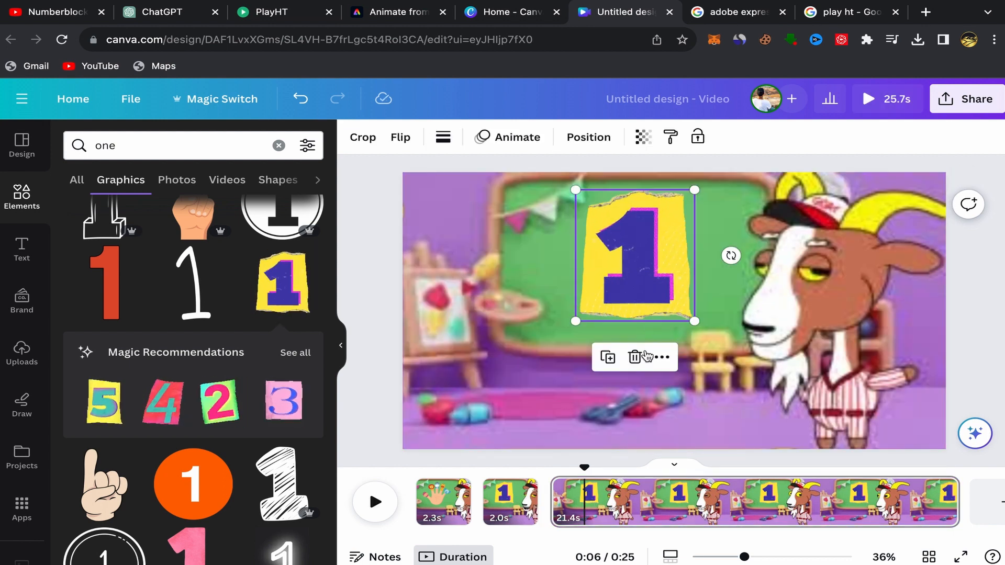
{"action": "left_click", "coordinate": [634, 358]}
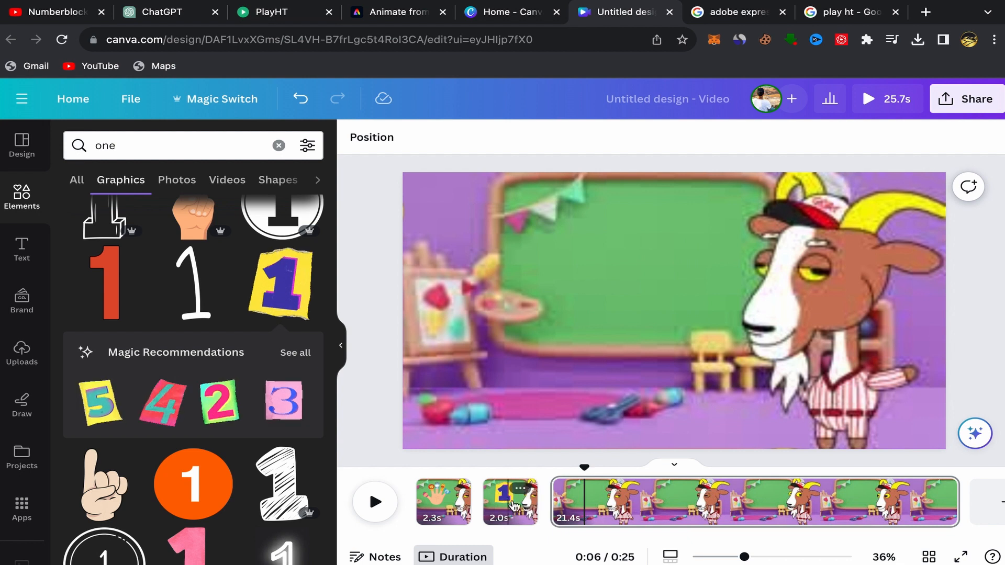
Play the video from its start into the third page to check the hand and number 1 sections
{"action": "left_click", "coordinate": [425, 494]}
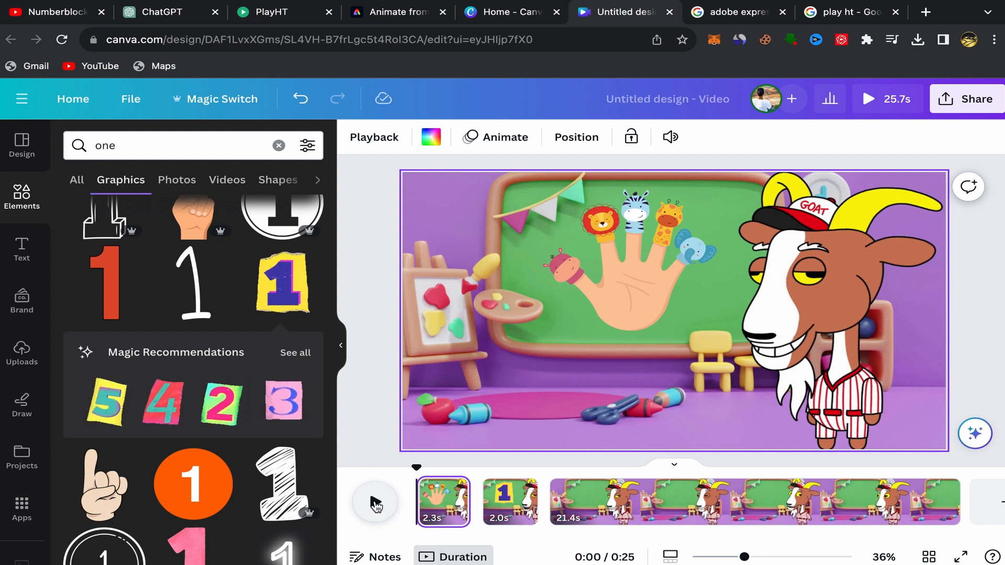
{"action": "left_click", "coordinate": [376, 503]}
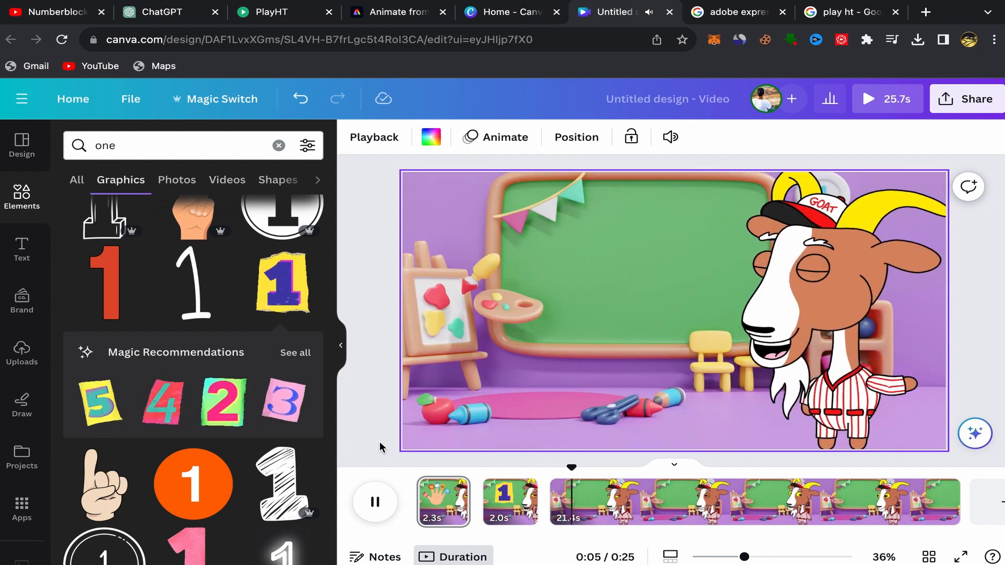
{"action": "left_click", "coordinate": [375, 504]}
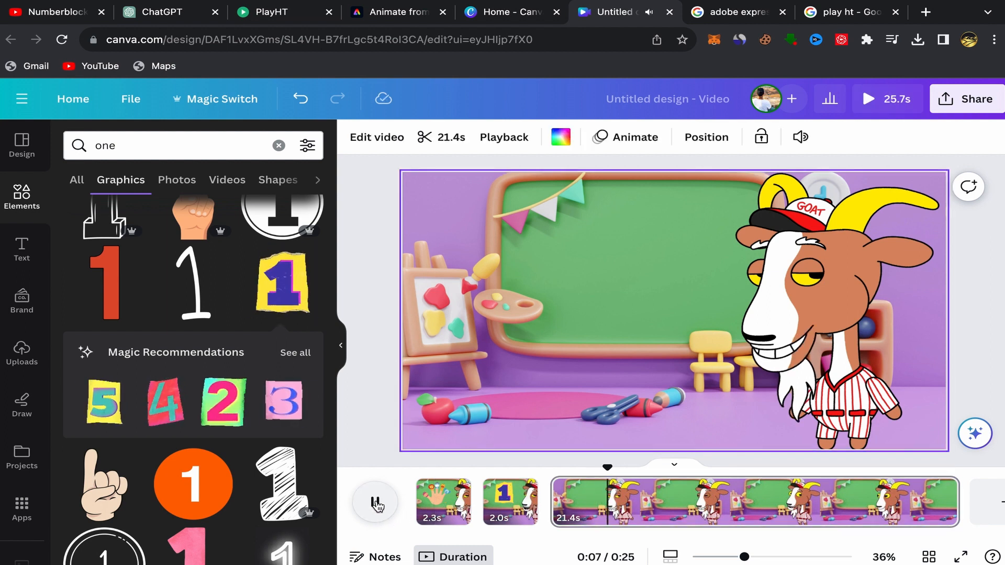
Replay the third page from 0:06 and pause the playhead at 0:07
{"action": "left_click", "coordinate": [582, 505]}
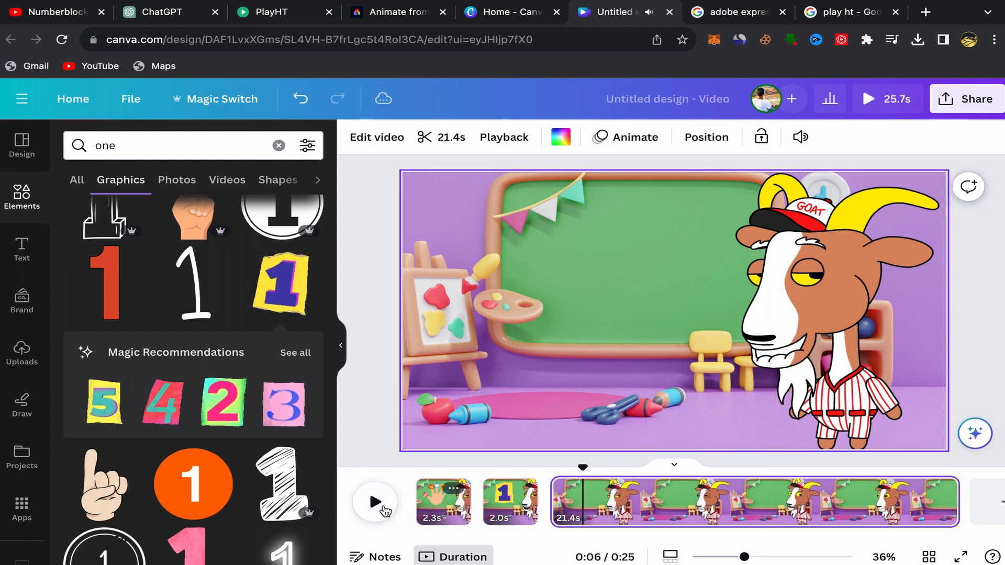
{"action": "left_click", "coordinate": [374, 502]}
{"action": "left_click", "coordinate": [374, 502]}
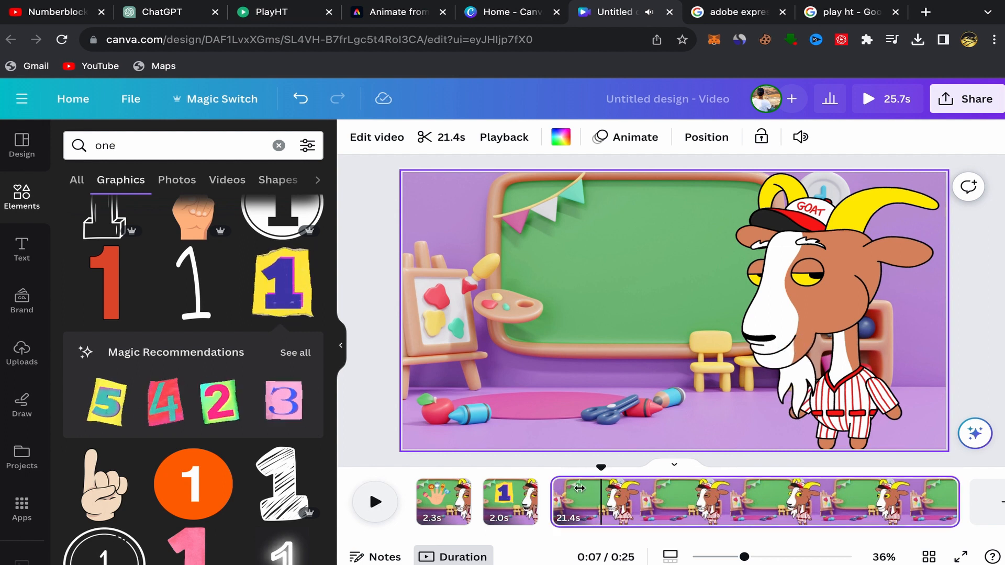
Split the third page at 0:07 and select the resulting fourth page
{"action": "right_click", "coordinate": [602, 485]}
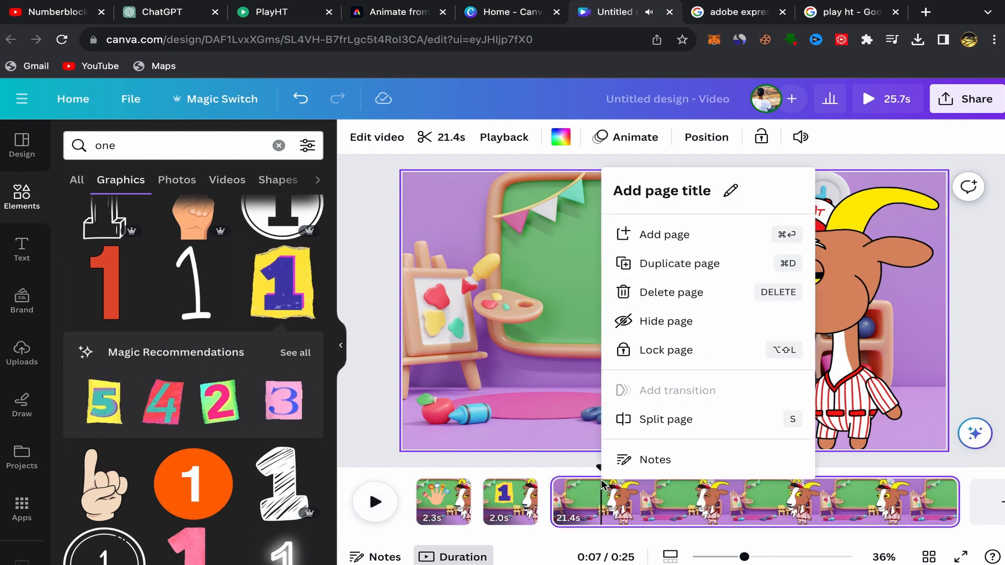
{"action": "left_click", "coordinate": [648, 421]}
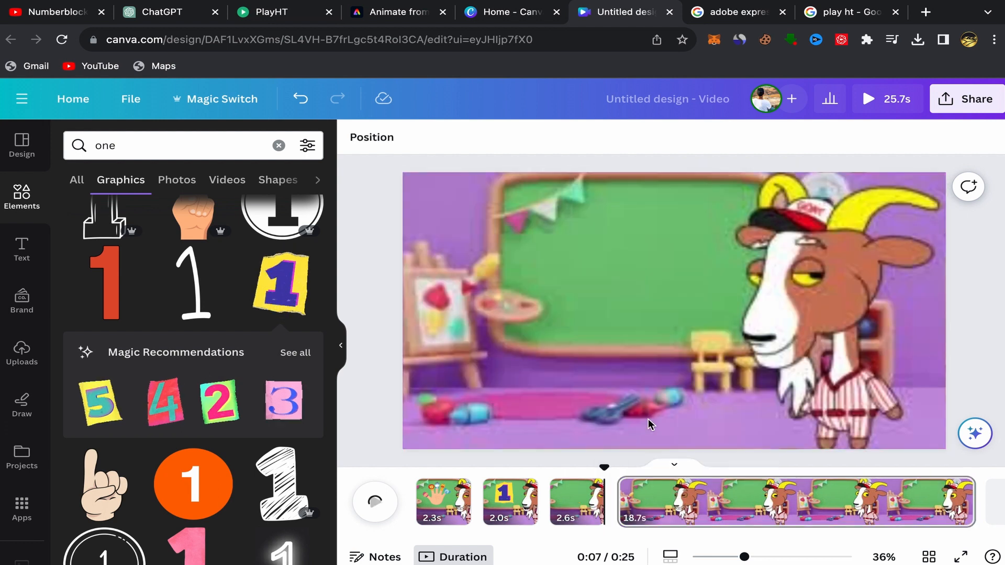
{"action": "left_click", "coordinate": [640, 493]}
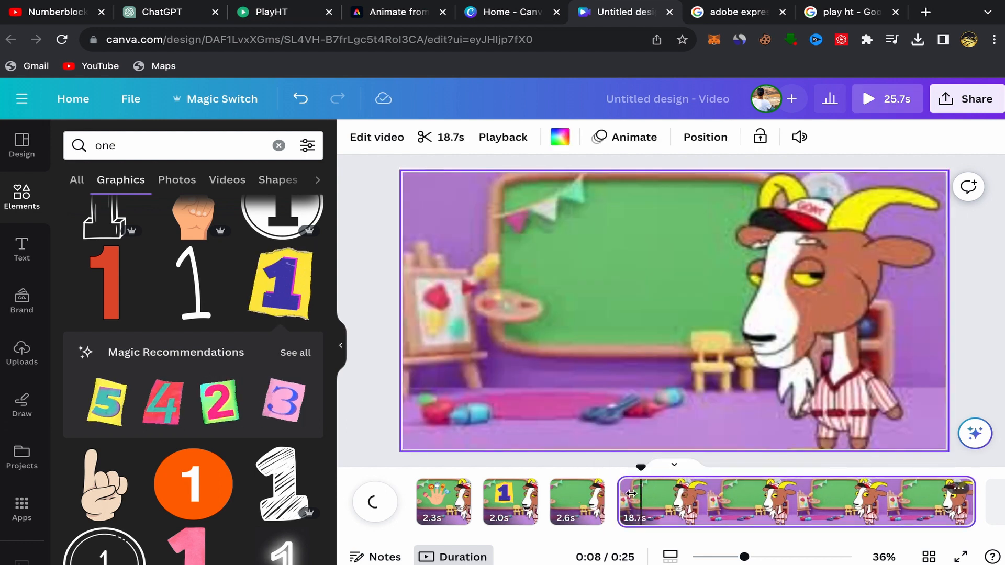
Search the elements library for "number 2" and limit the results to graphics
{"action": "left_click", "coordinate": [279, 145]}
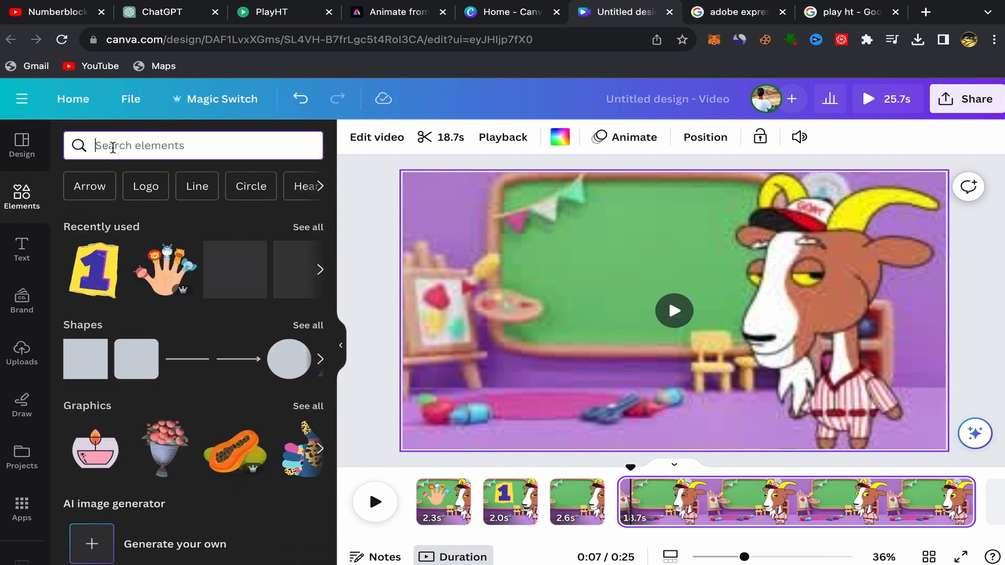
{"action": "type", "text": "number 2"}
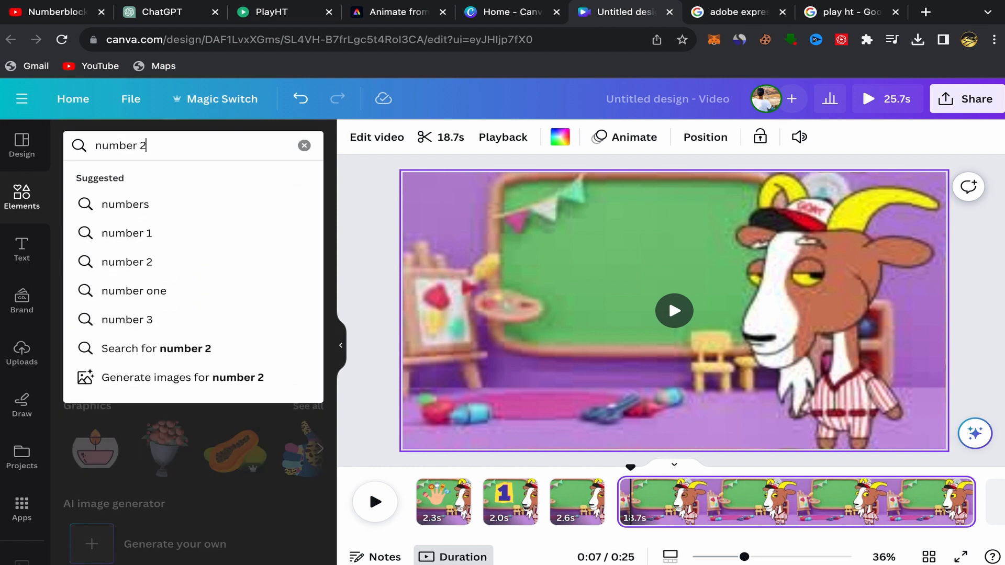
{"action": "key", "text": "Return"}
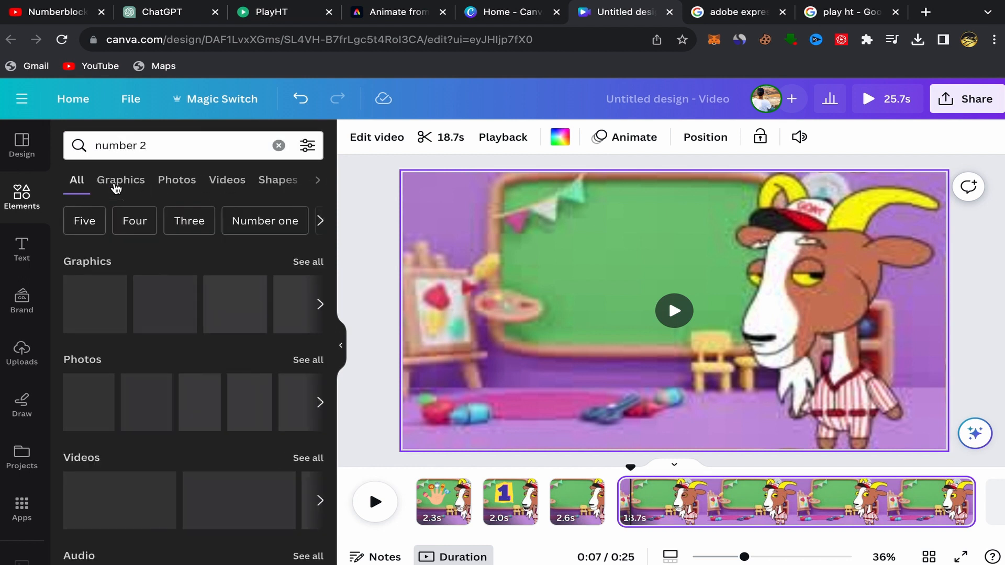
{"action": "left_click", "coordinate": [119, 181]}
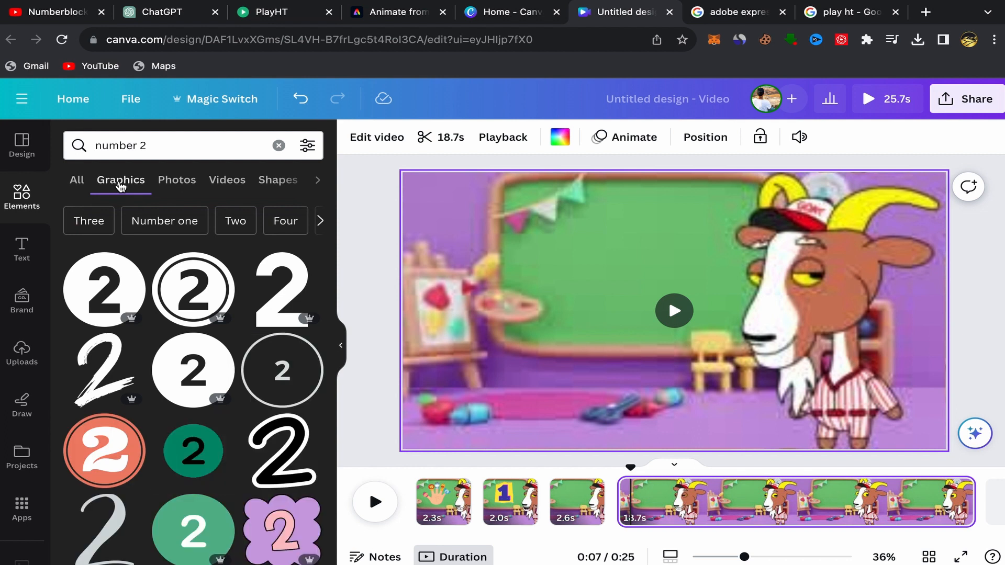
Add the pink number 2 on torn green paper to the fourth page, shrunk to fit the middle of the chalkboard
{"action": "scroll", "coordinate": [230, 441], "scroll_direction": "down", "scroll_amount": 5}
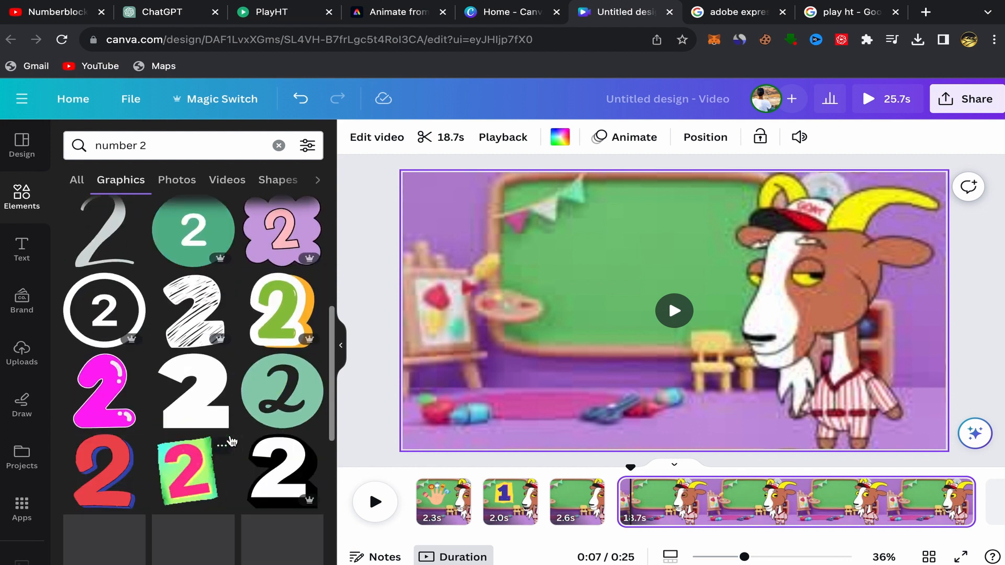
{"action": "scroll", "coordinate": [232, 442], "scroll_direction": "down", "scroll_amount": 3}
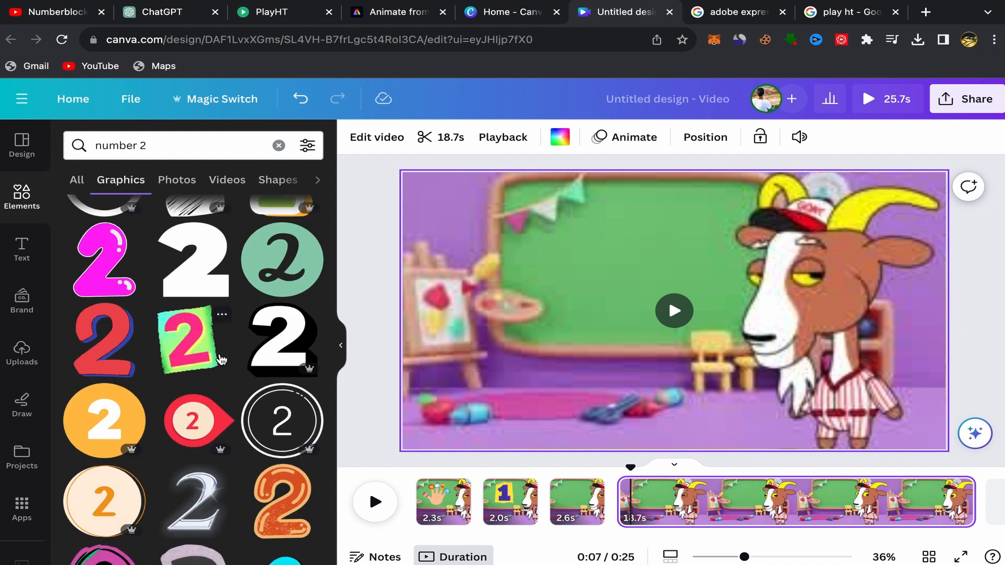
{"action": "scroll", "coordinate": [285, 445], "scroll_direction": "down", "scroll_amount": 3}
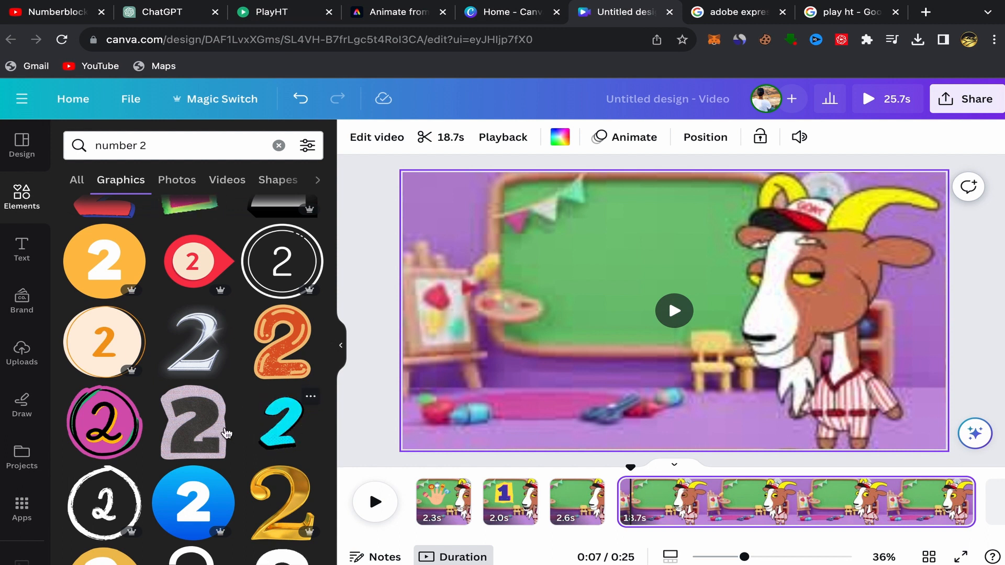
{"action": "scroll", "coordinate": [154, 422], "scroll_direction": "down", "scroll_amount": 4}
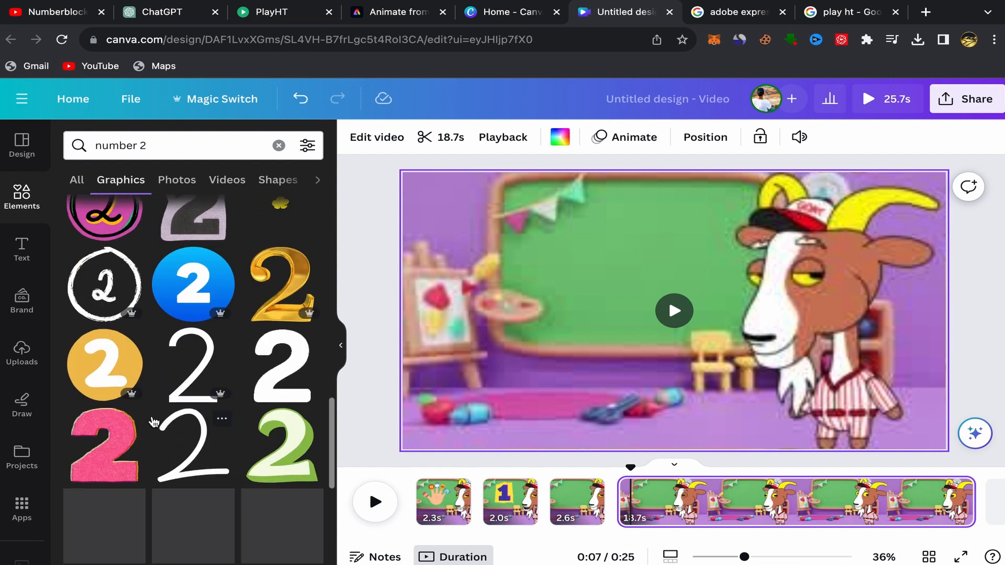
{"action": "scroll", "coordinate": [153, 422], "scroll_direction": "up", "scroll_amount": 5}
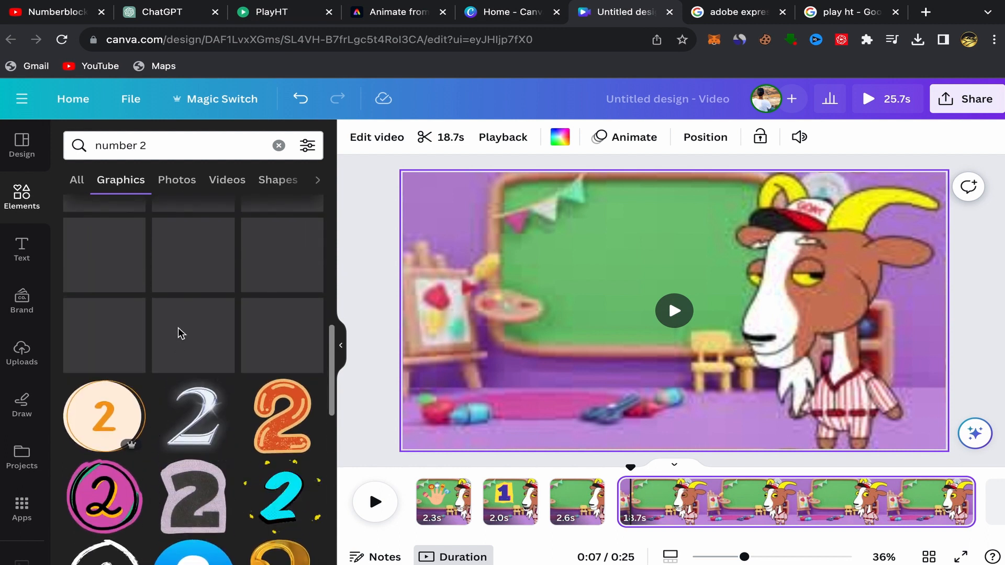
{"action": "scroll", "coordinate": [190, 327], "scroll_direction": "up", "scroll_amount": 1}
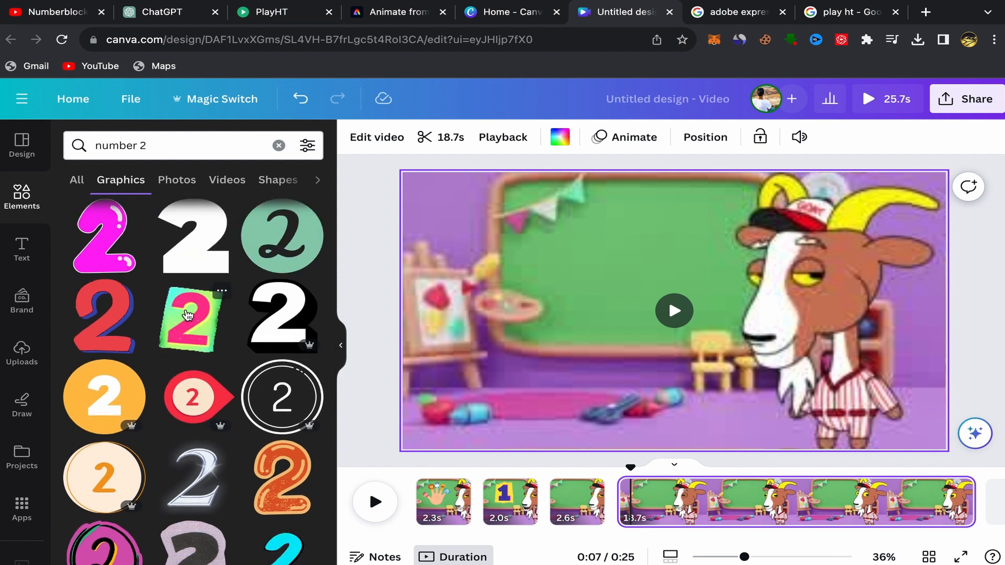
{"action": "left_click", "coordinate": [202, 315]}
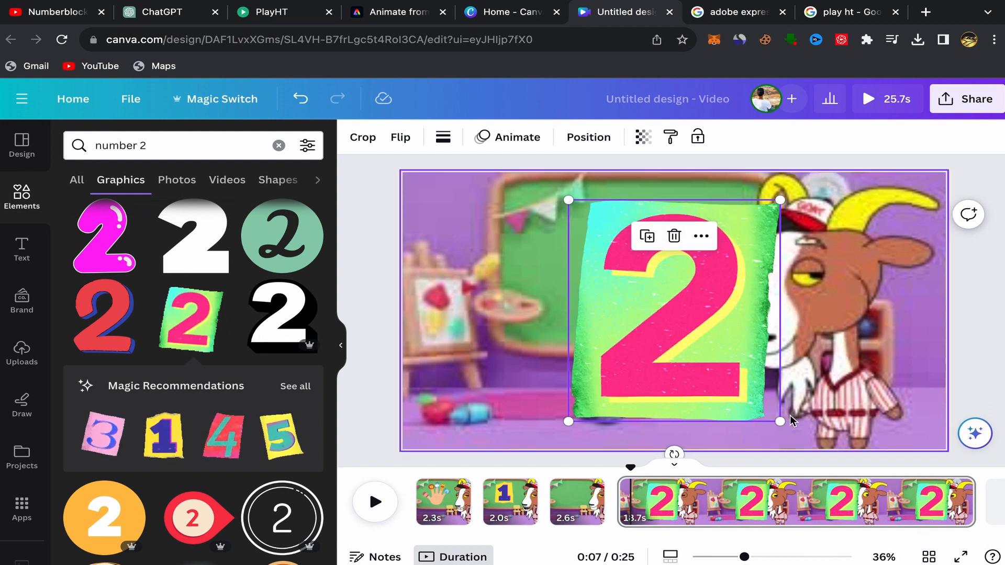
{"action": "left_click_drag", "start_coordinate": [780, 420], "coordinate": [692, 330]}
{"action": "left_click_drag", "start_coordinate": [632, 283], "coordinate": [654, 283]}
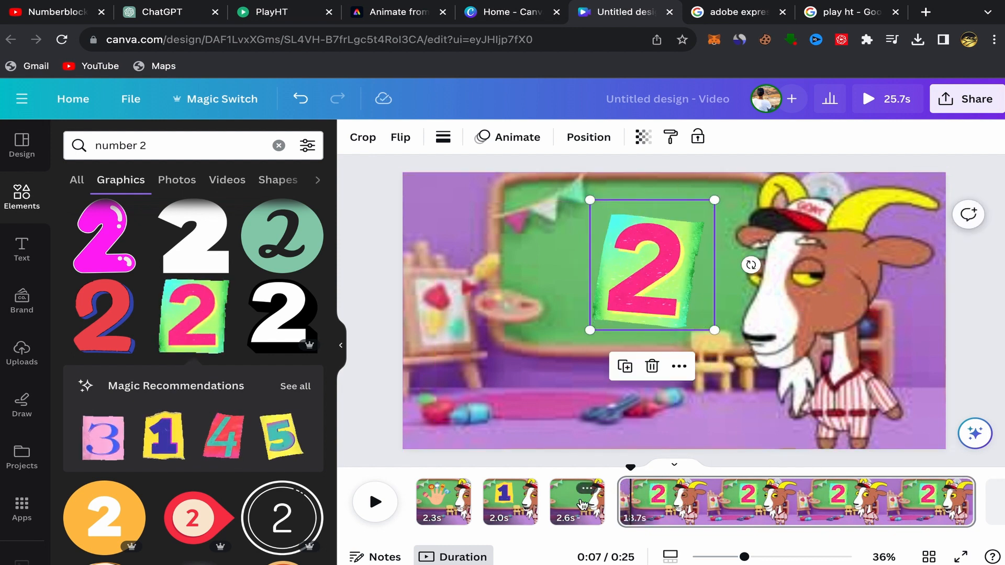
Play the video from 0:05 on the third page and pause at 0:09 on the fourth page
{"action": "left_click", "coordinate": [577, 500]}
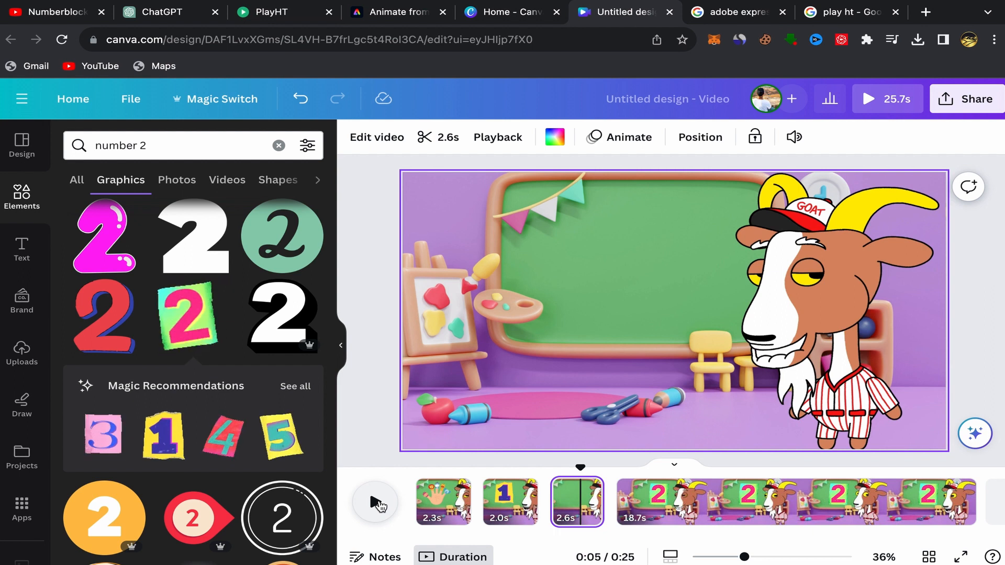
{"action": "left_click", "coordinate": [377, 503]}
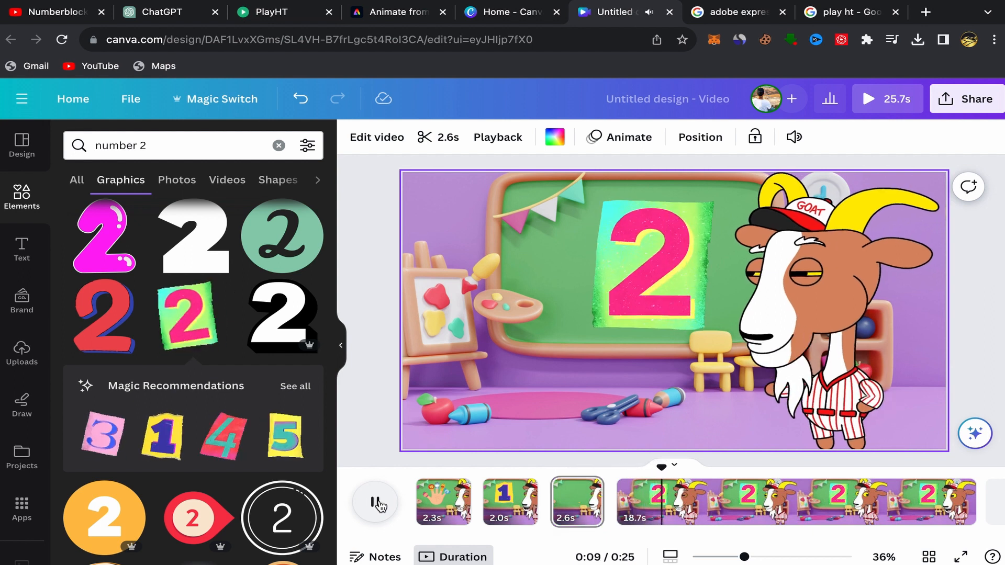
{"action": "left_click", "coordinate": [647, 497]}
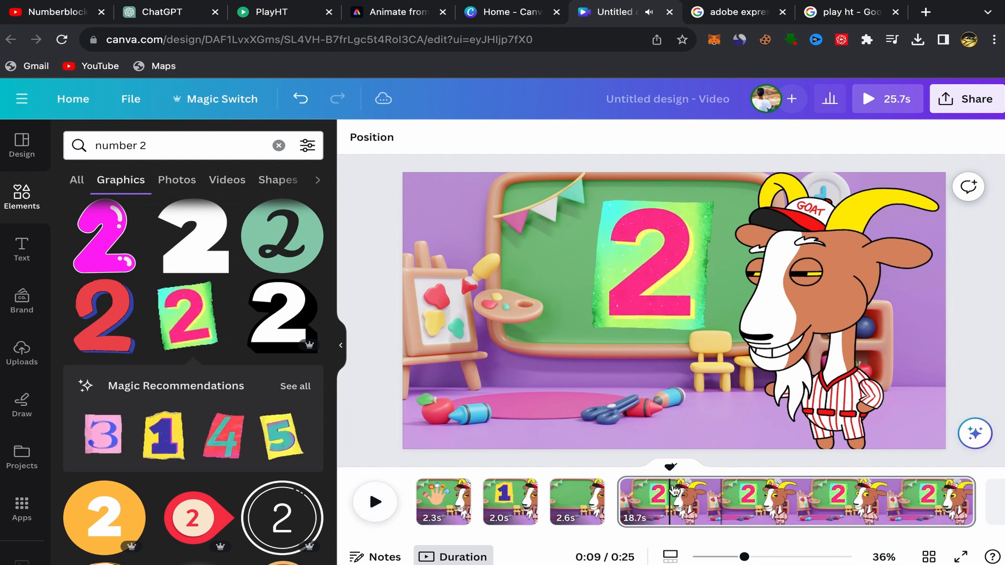
Split the fourth page at 0:09 and delete the number 2 graphic from the resulting fifth page
{"action": "right_click", "coordinate": [672, 488]}
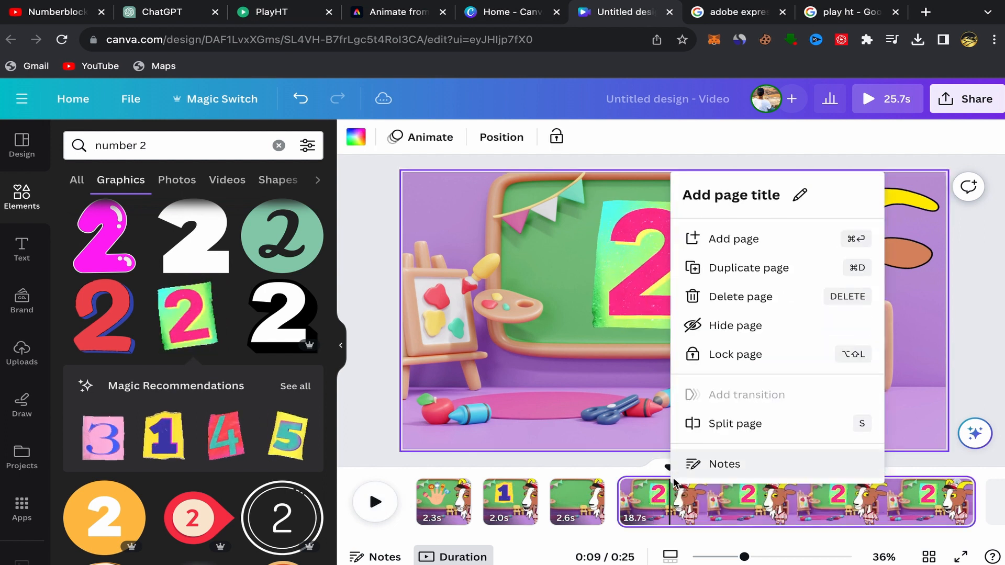
{"action": "left_click", "coordinate": [719, 429]}
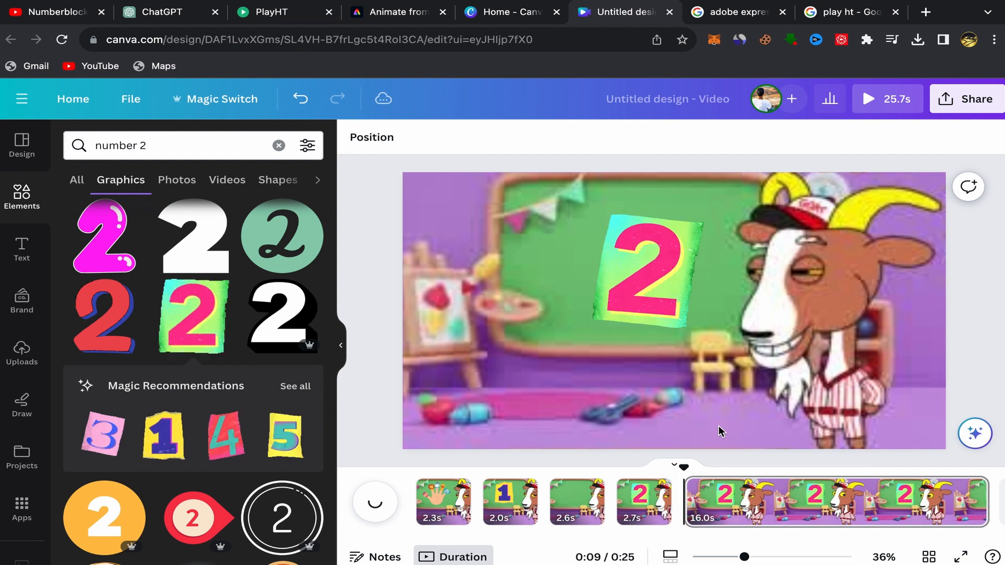
{"action": "left_click", "coordinate": [732, 502]}
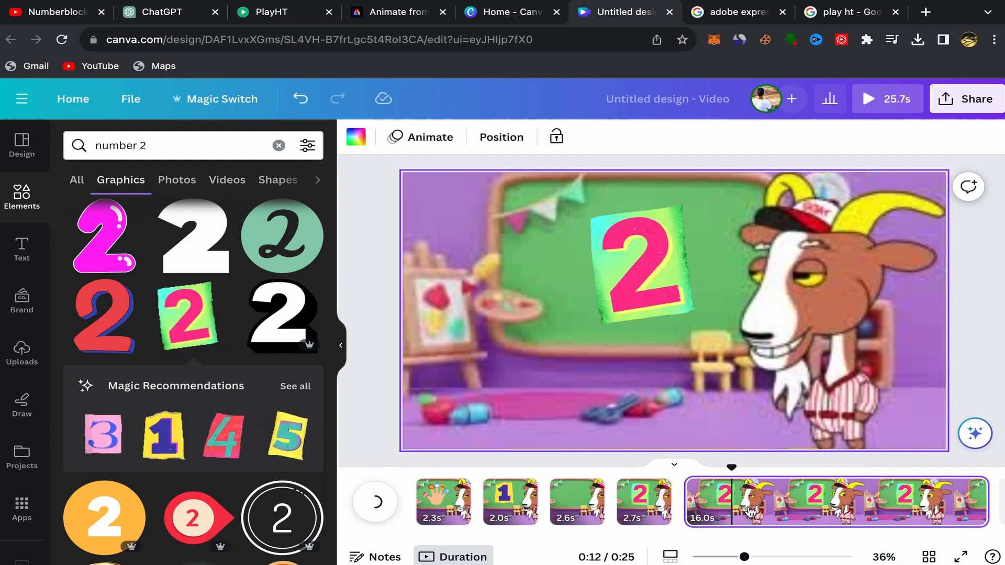
{"action": "left_click", "coordinate": [638, 284]}
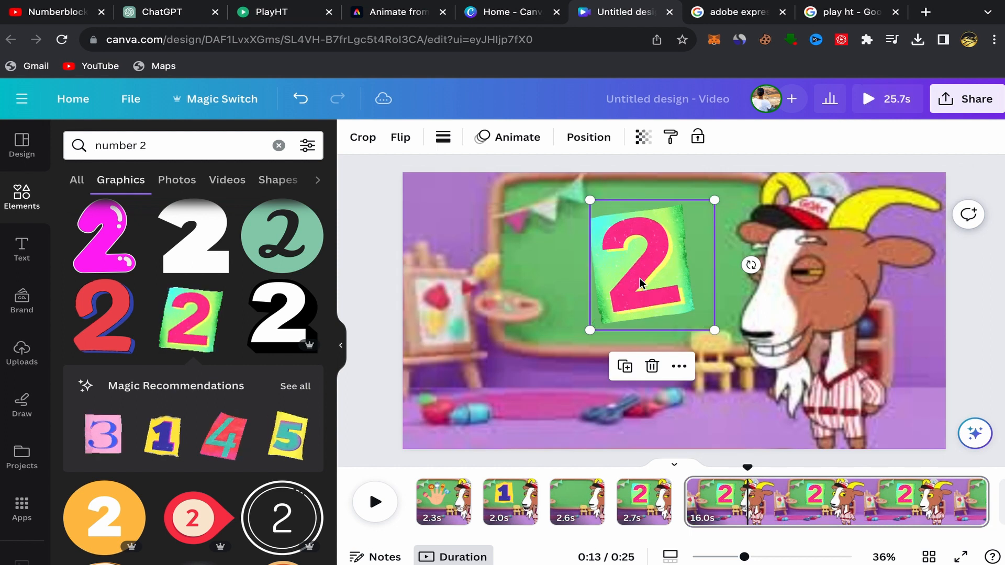
{"action": "left_click", "coordinate": [652, 367]}
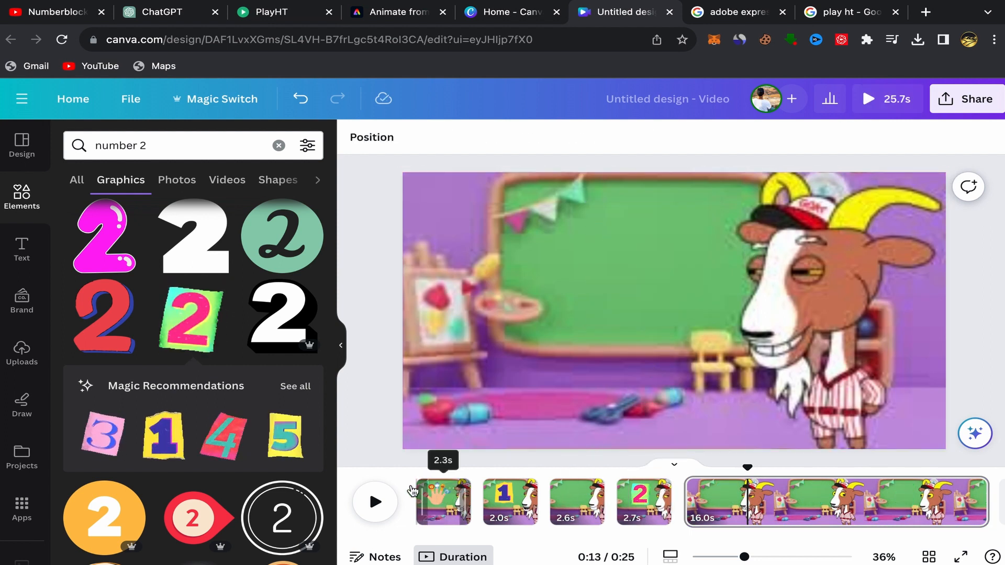
Play the video twice from its start into the fifth page, the second time with the elements list hidden and the canvas enlarged to 40%
{"action": "left_click", "coordinate": [414, 491]}
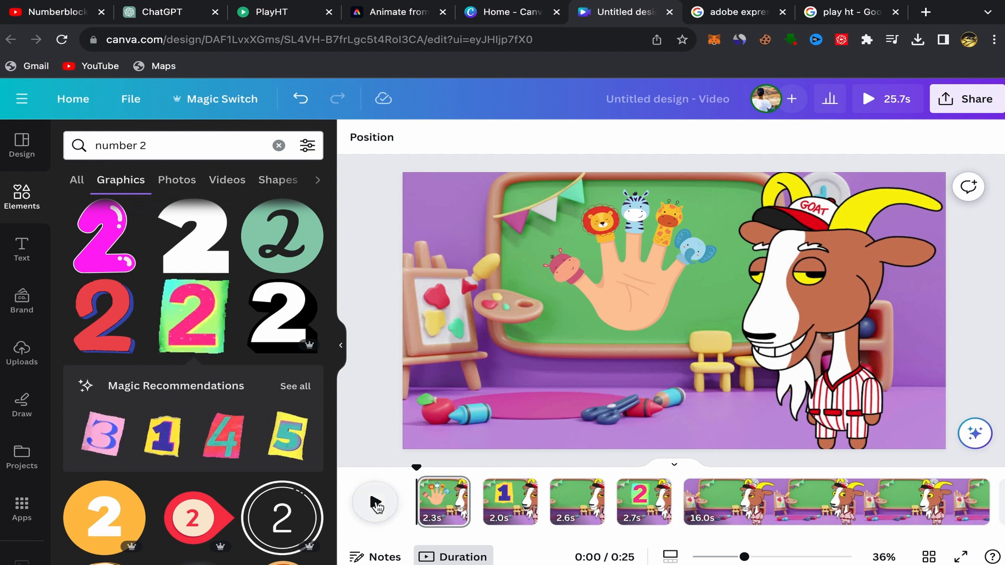
{"action": "left_click", "coordinate": [378, 504]}
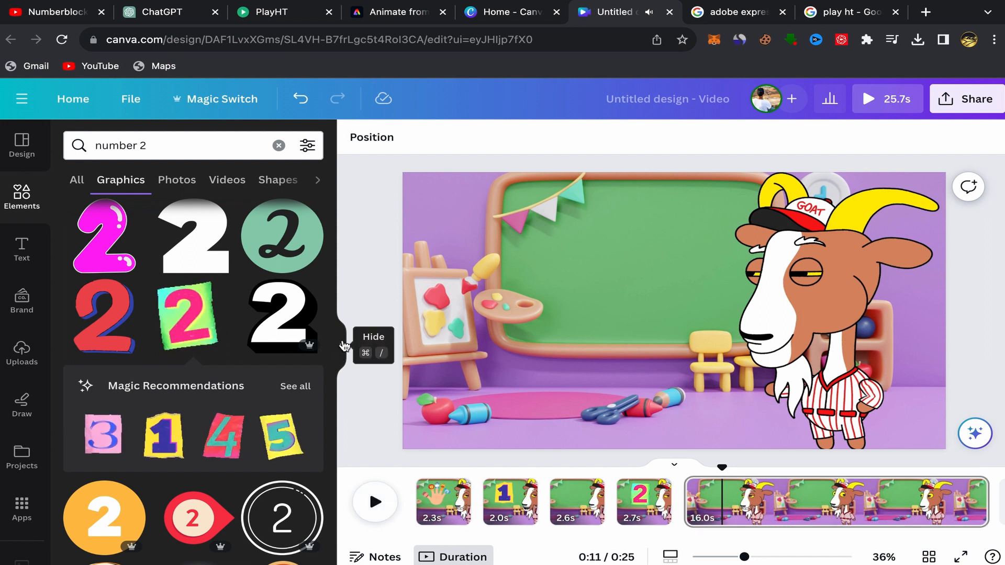
{"action": "left_click", "coordinate": [341, 345]}
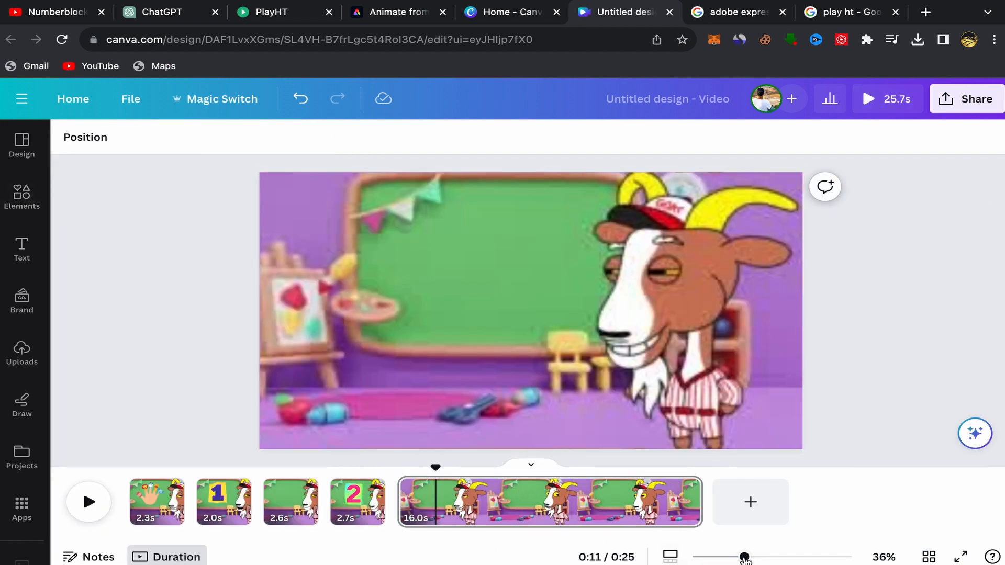
{"action": "left_click_drag", "start_coordinate": [744, 558], "coordinate": [749, 558]}
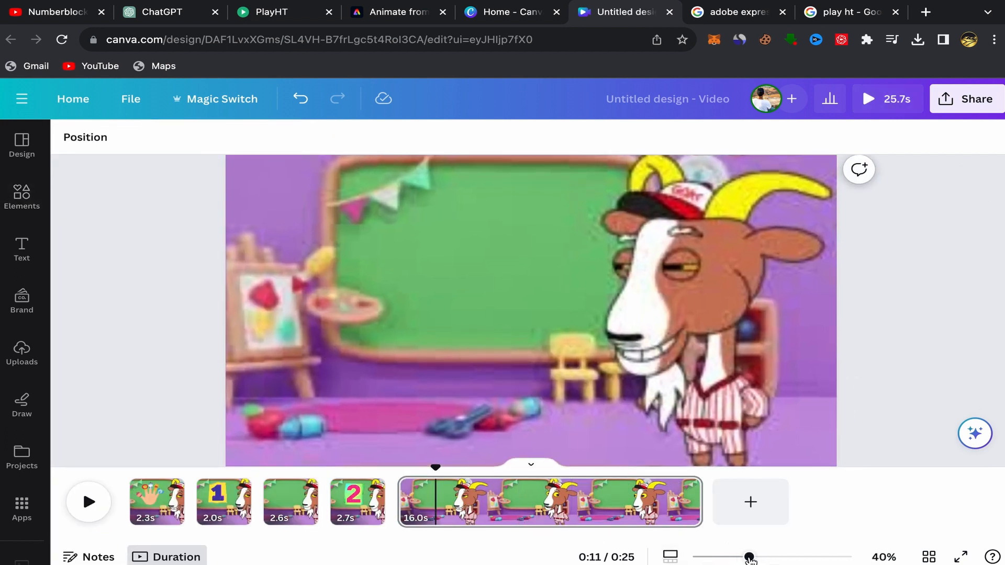
{"action": "left_click", "coordinate": [157, 497]}
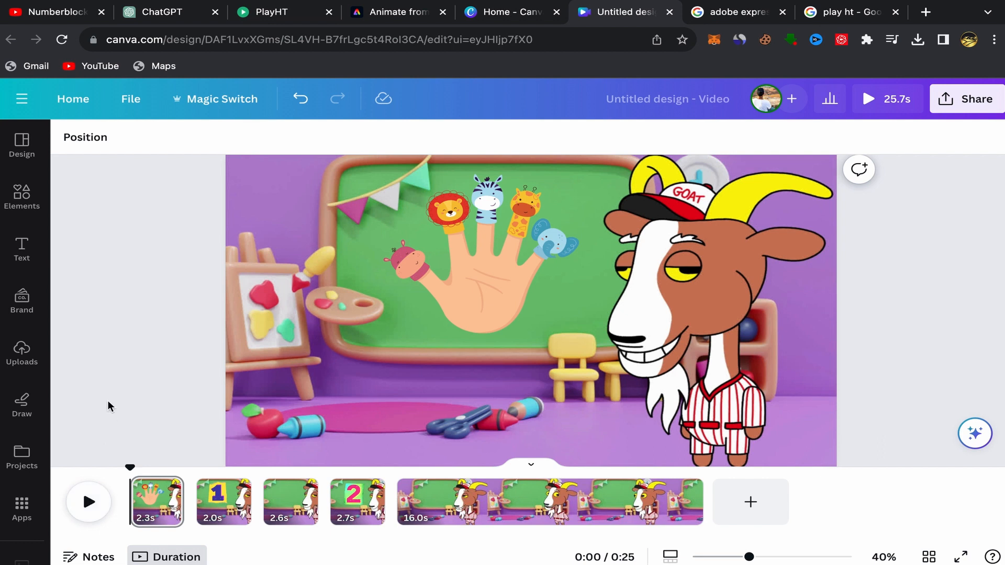
{"action": "left_click", "coordinate": [88, 503]}
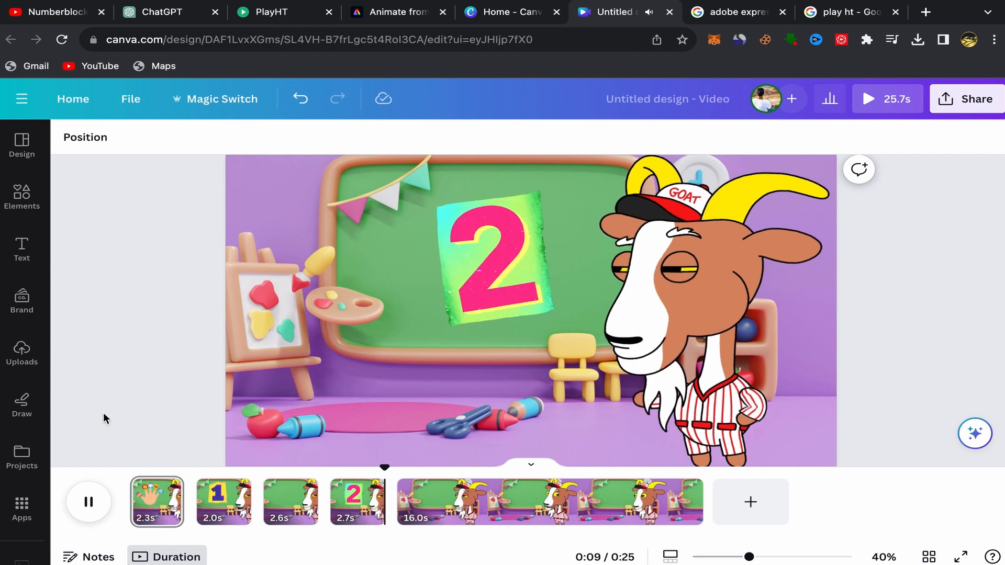
{"action": "left_click", "coordinate": [96, 511]}
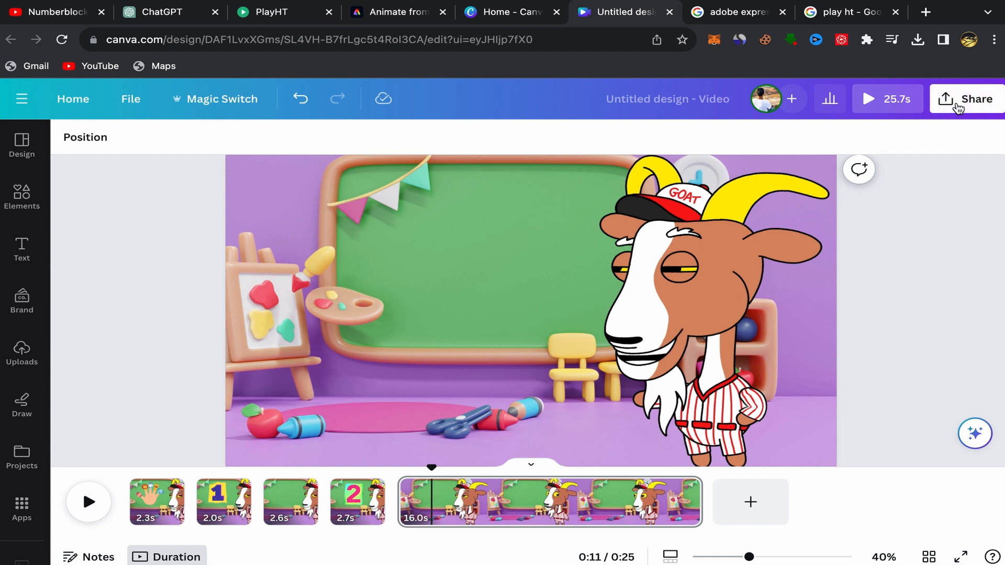
Open the design's sharing and download options, and close them again without exporting
{"action": "left_click", "coordinate": [966, 100]}
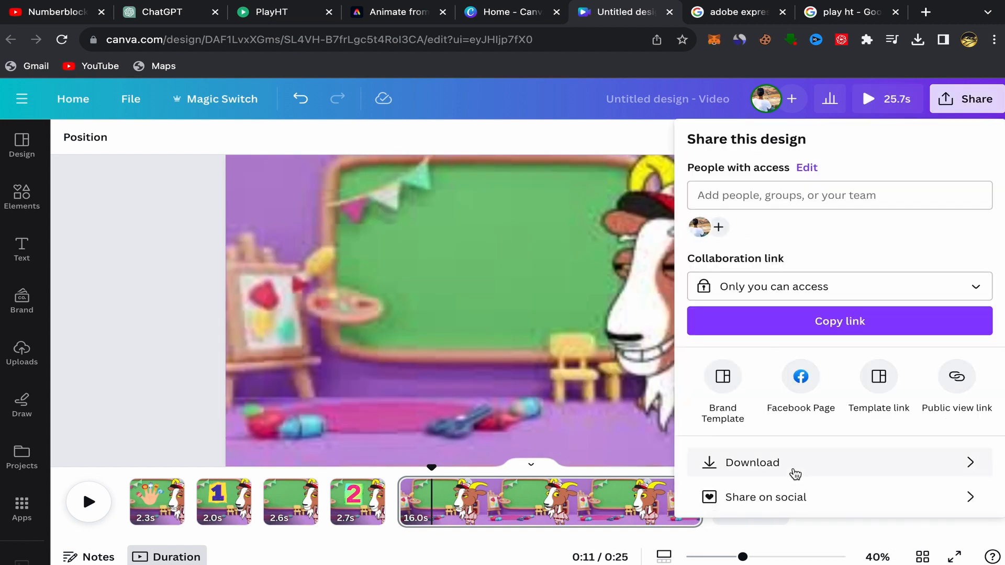
{"action": "left_click", "coordinate": [131, 359]}
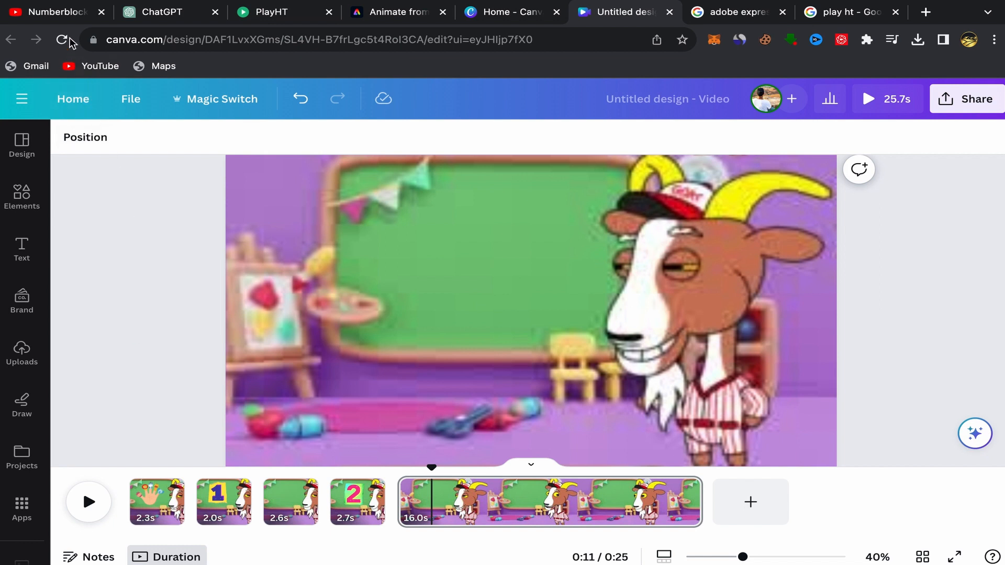
Switch to YouTube and look over the Numberblocks channel's header and its most popular videos
{"action": "left_click", "coordinate": [58, 12]}
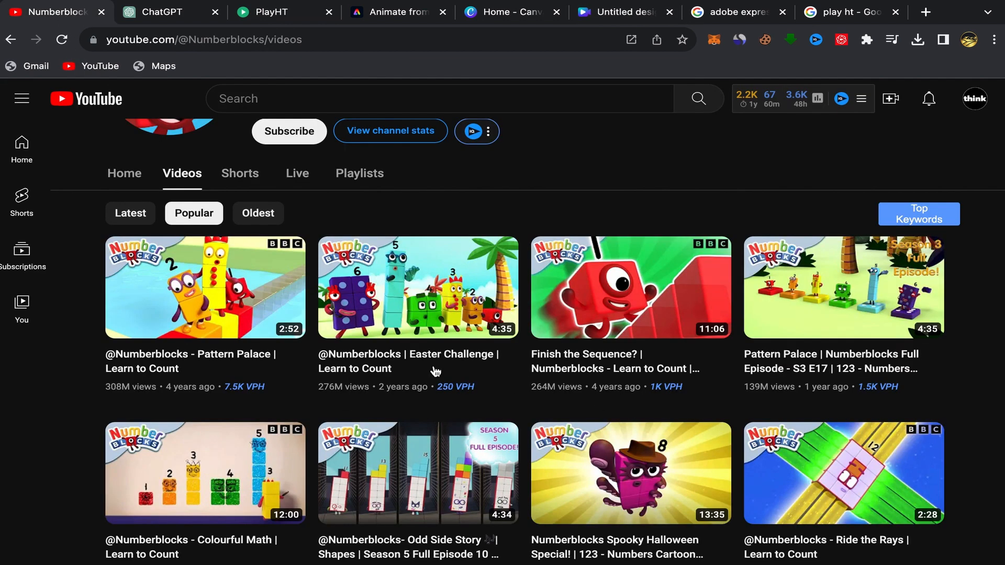
{"action": "scroll", "coordinate": [471, 335], "scroll_direction": "up", "scroll_amount": 5}
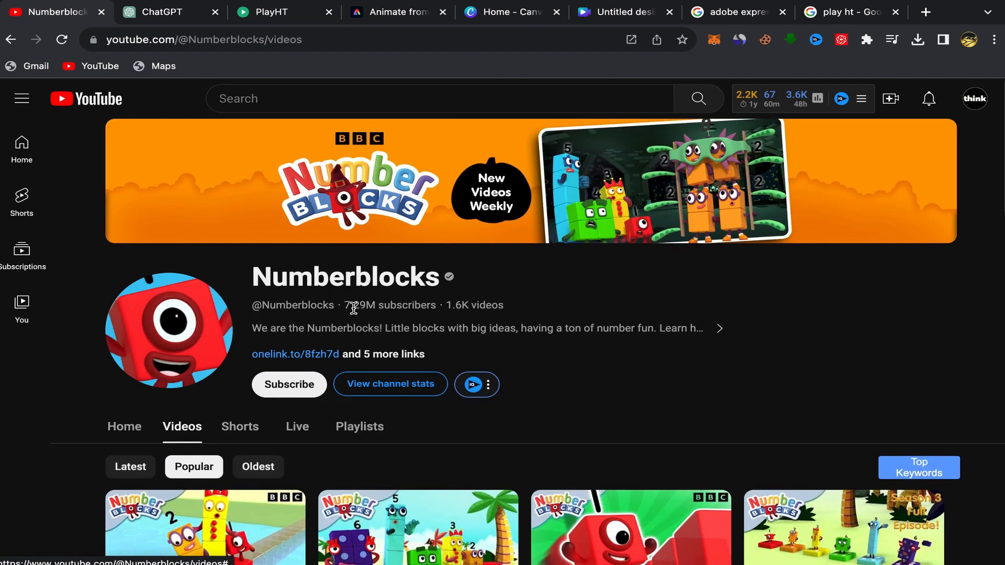
{"action": "scroll", "coordinate": [515, 308], "scroll_direction": "down", "scroll_amount": 5}
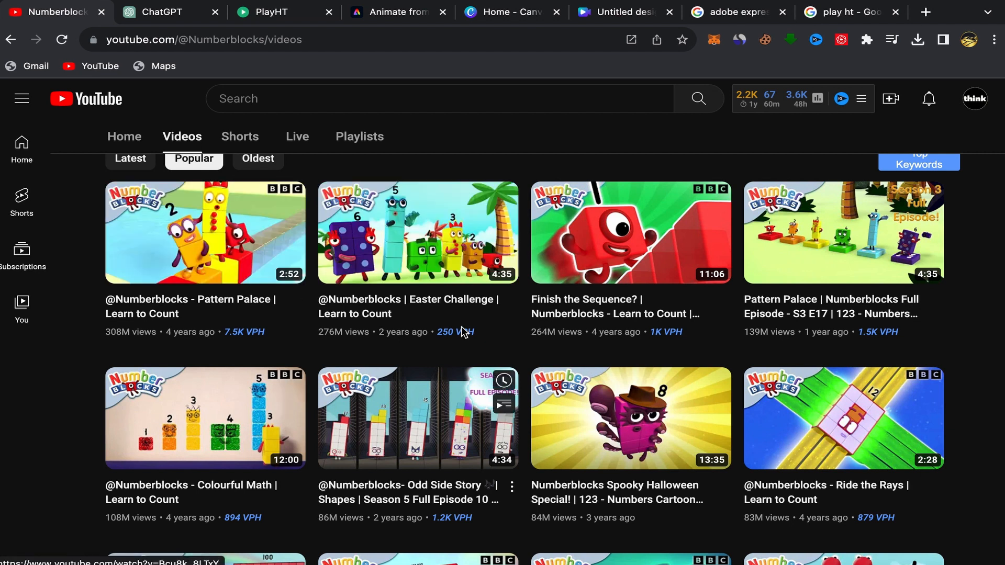
Return to the Canva design and switch on to the finished goat animation in Adobe Express
{"action": "left_click", "coordinate": [626, 12]}
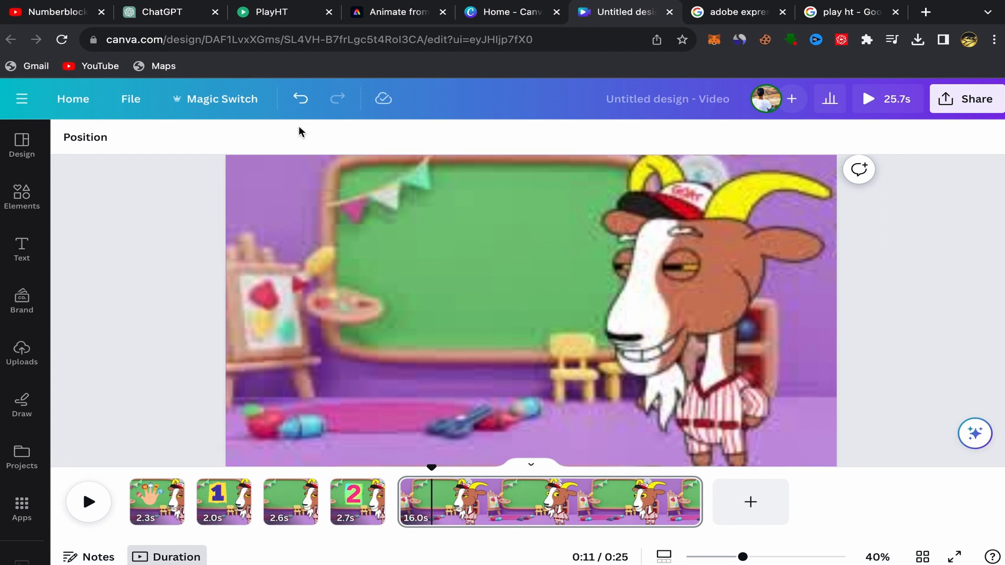
{"action": "left_click", "coordinate": [398, 13]}
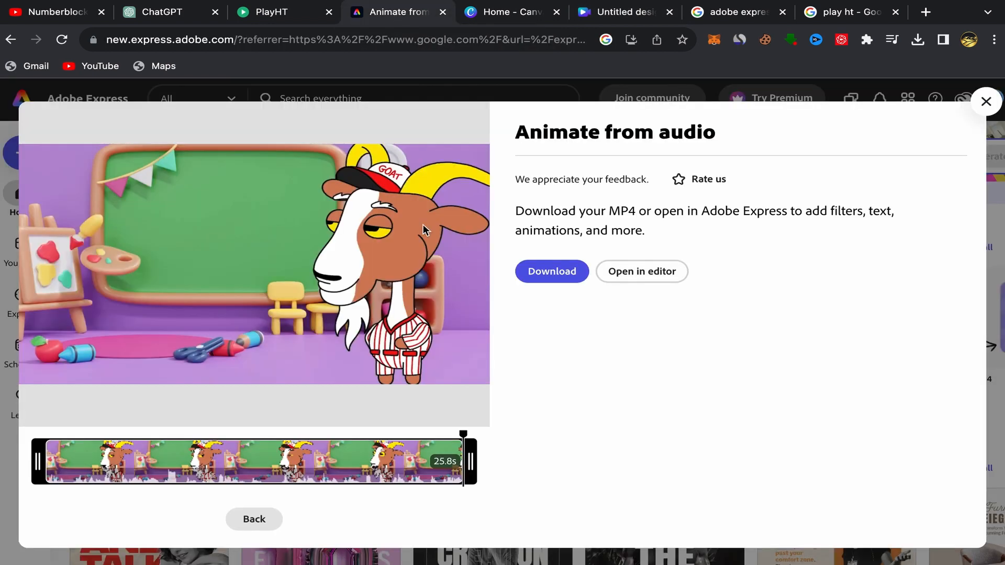